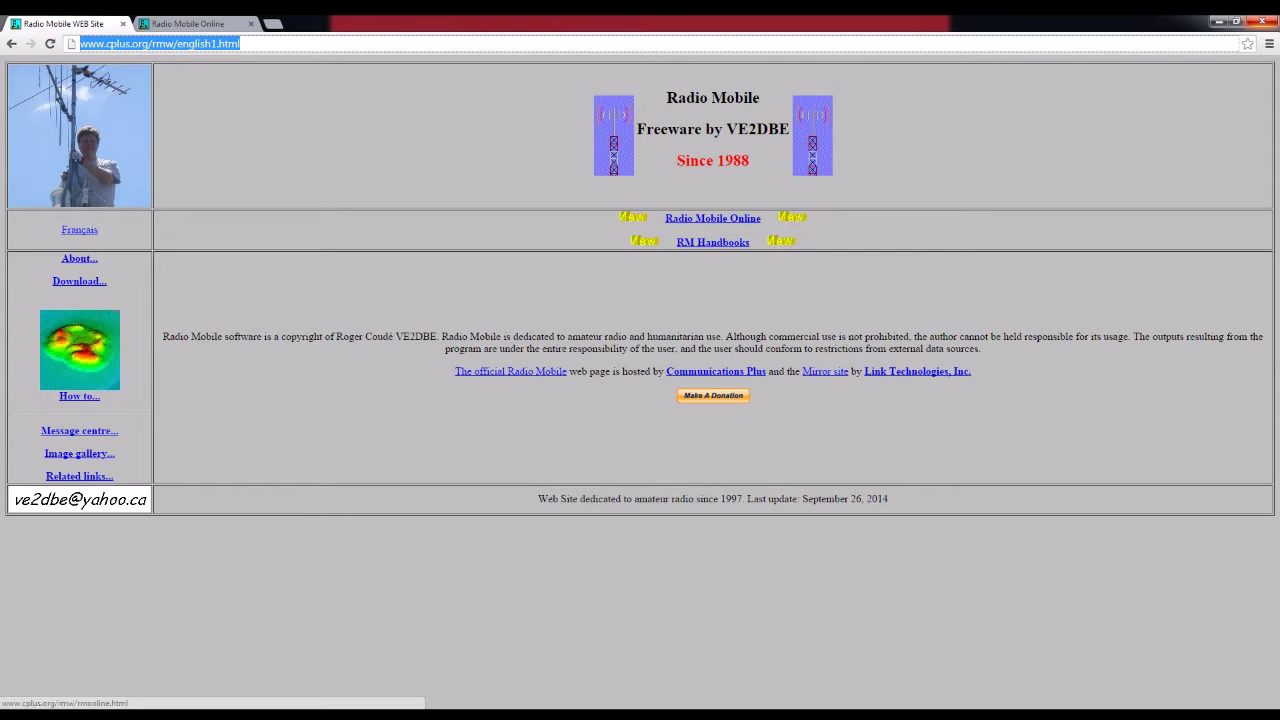
# - Open the Radio Mobile Online page from the Radio Mobile website and close the surplus browser tabs
pyautogui.click(712, 218)
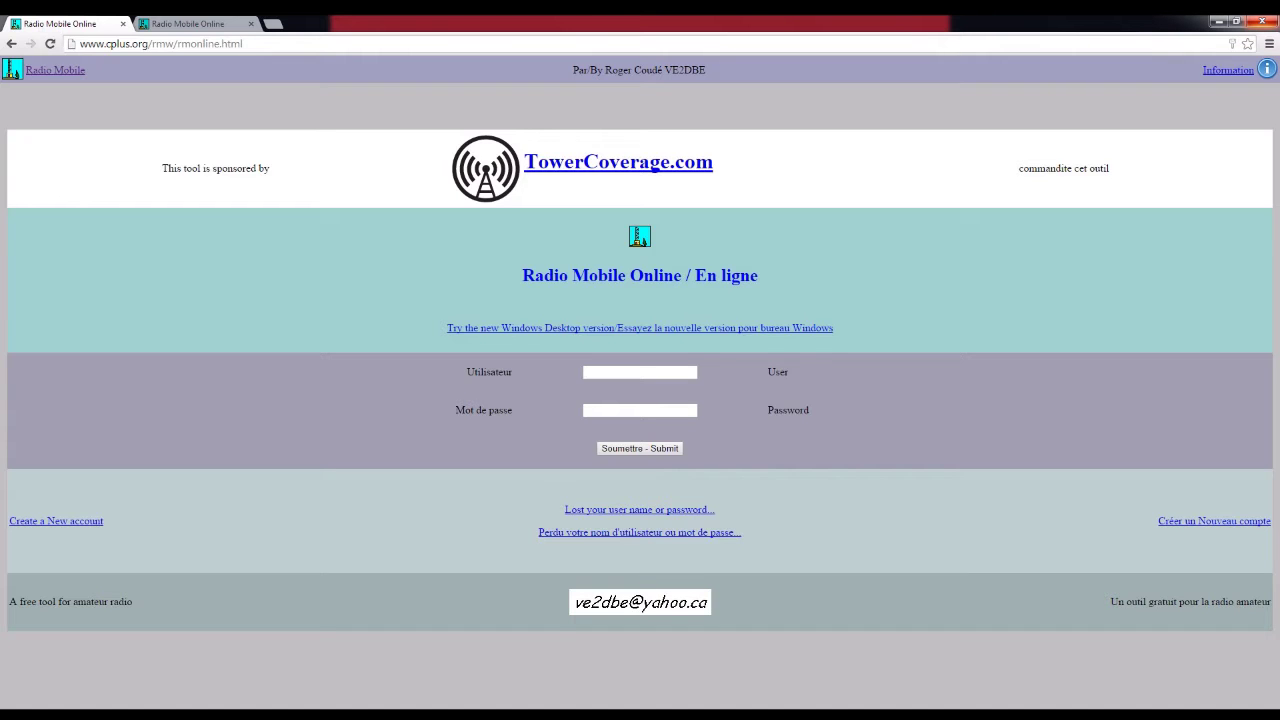
pyautogui.click(55, 70)
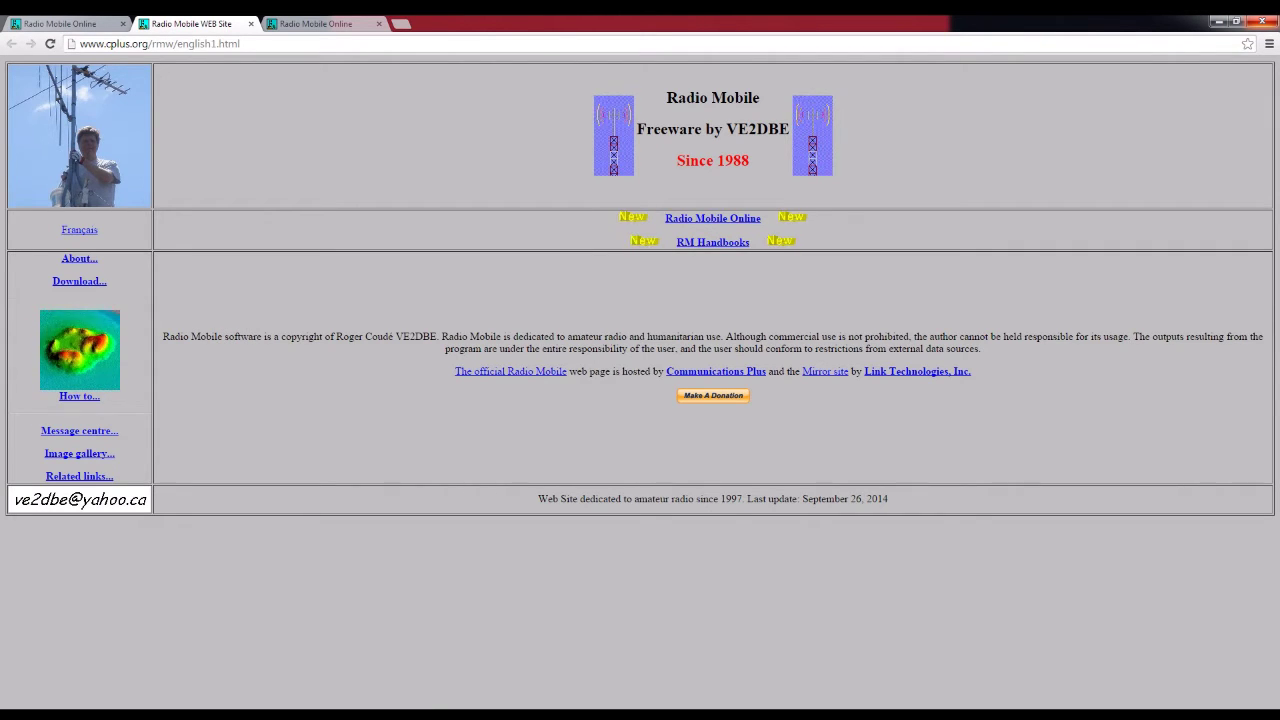
pyautogui.click(95, 24)
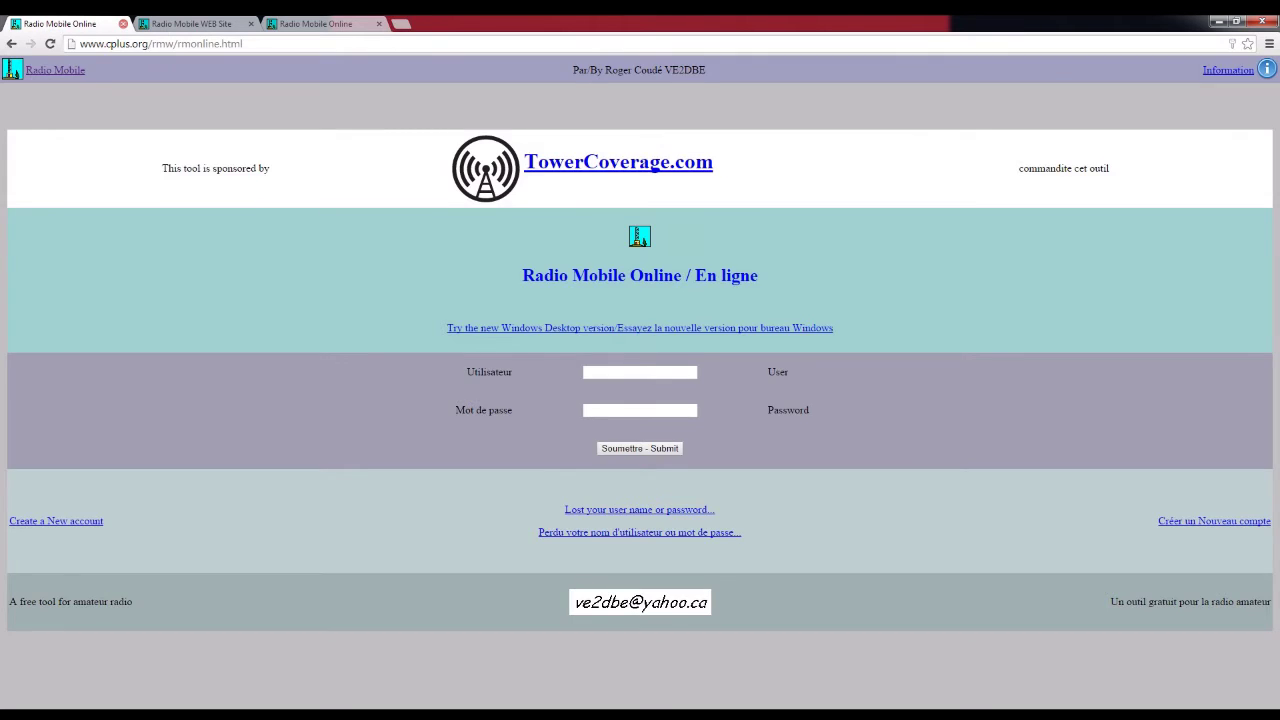
pyautogui.click(123, 24)
pyautogui.click(123, 24)
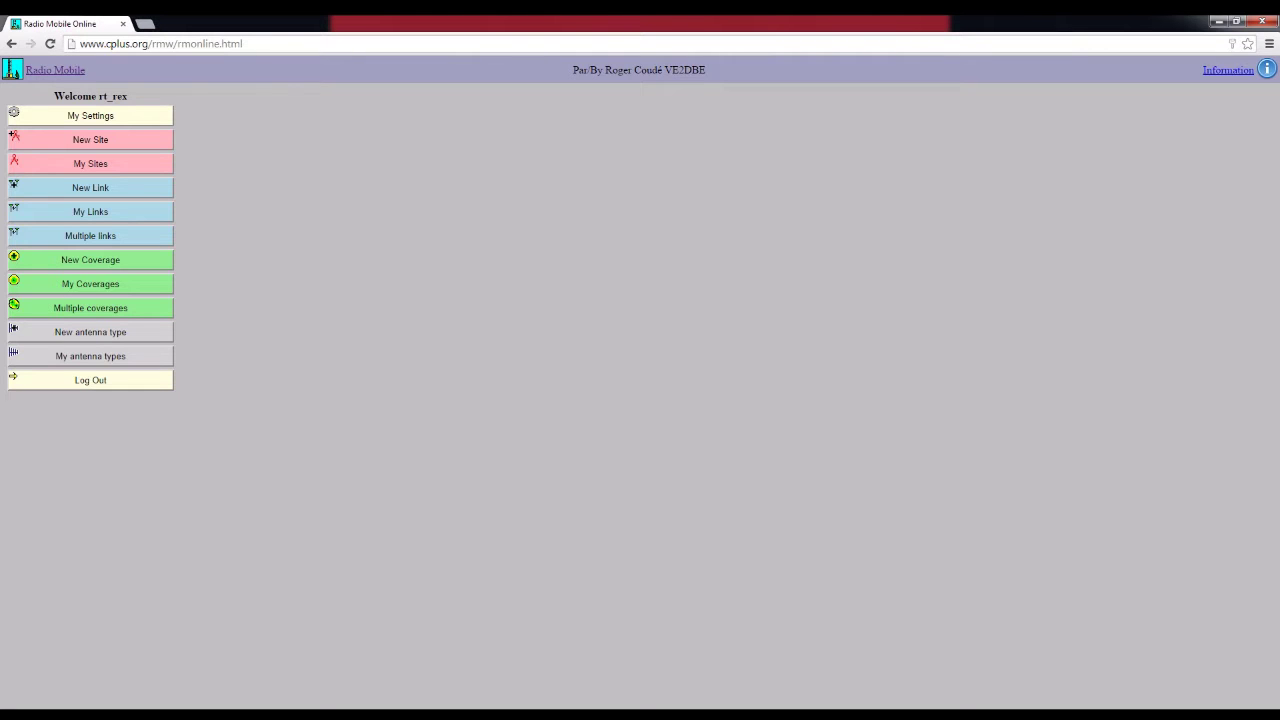
# - Start a new site and place its marker beside Monchique in southern Portugal, at about latitude 37.2904, longitude -8.5803
pyautogui.click(90, 140)
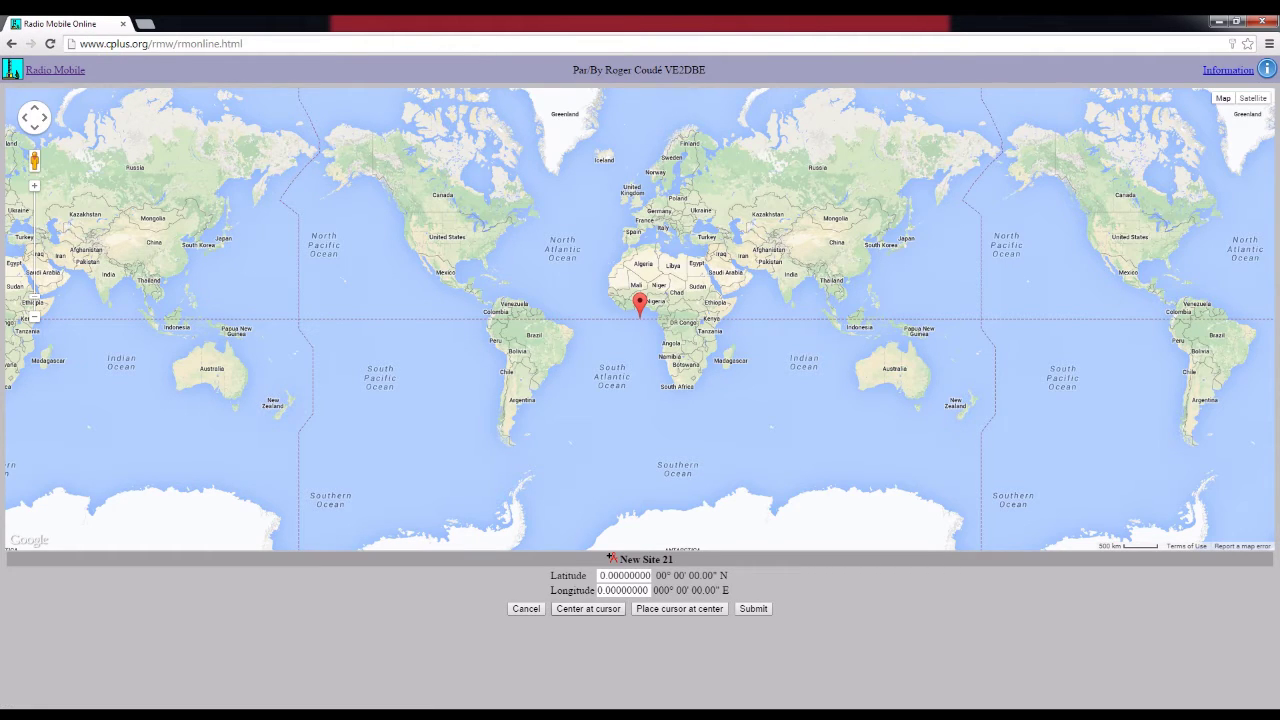
pyautogui.click(526, 608)
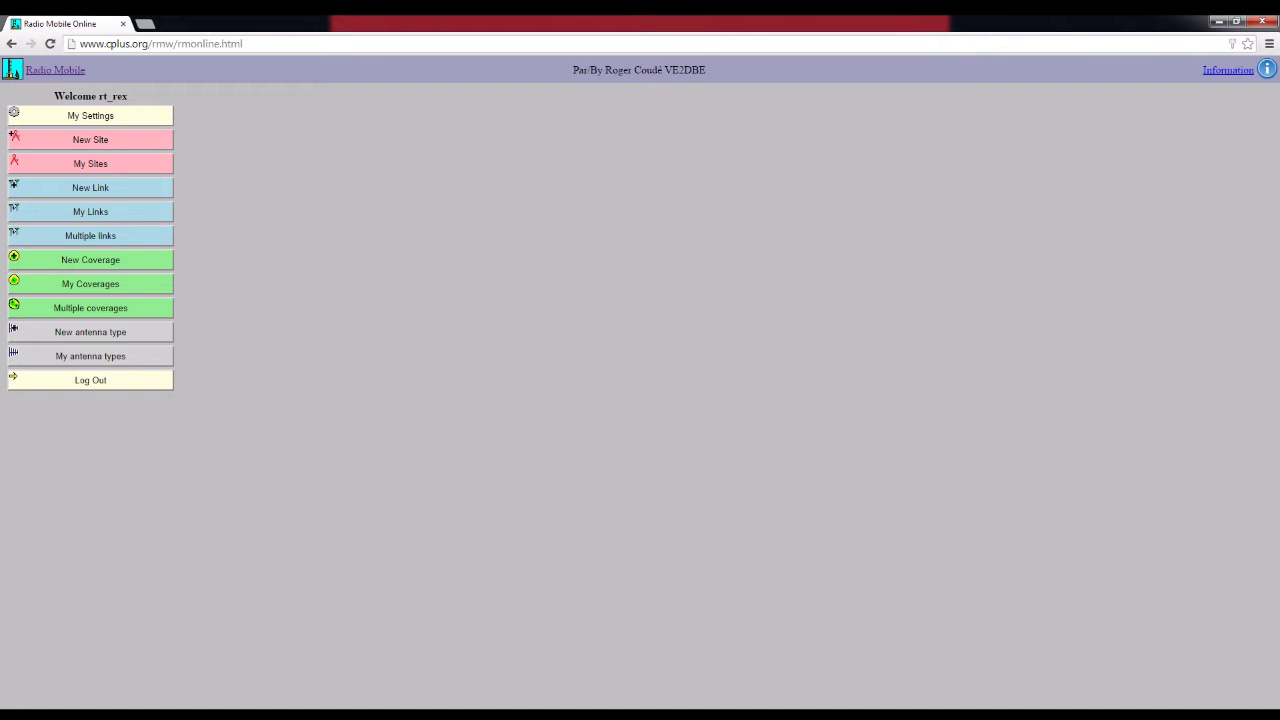
pyautogui.click(90, 139)
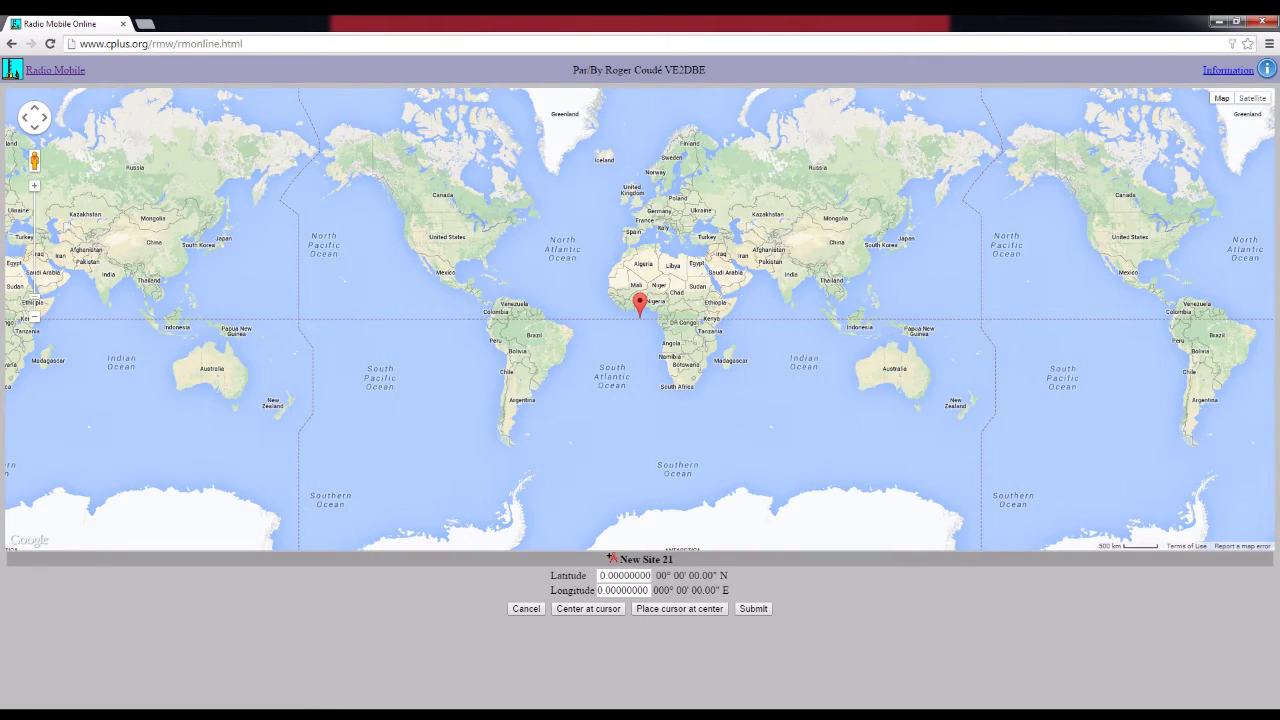
pyautogui.scroll(2, 629, 284)
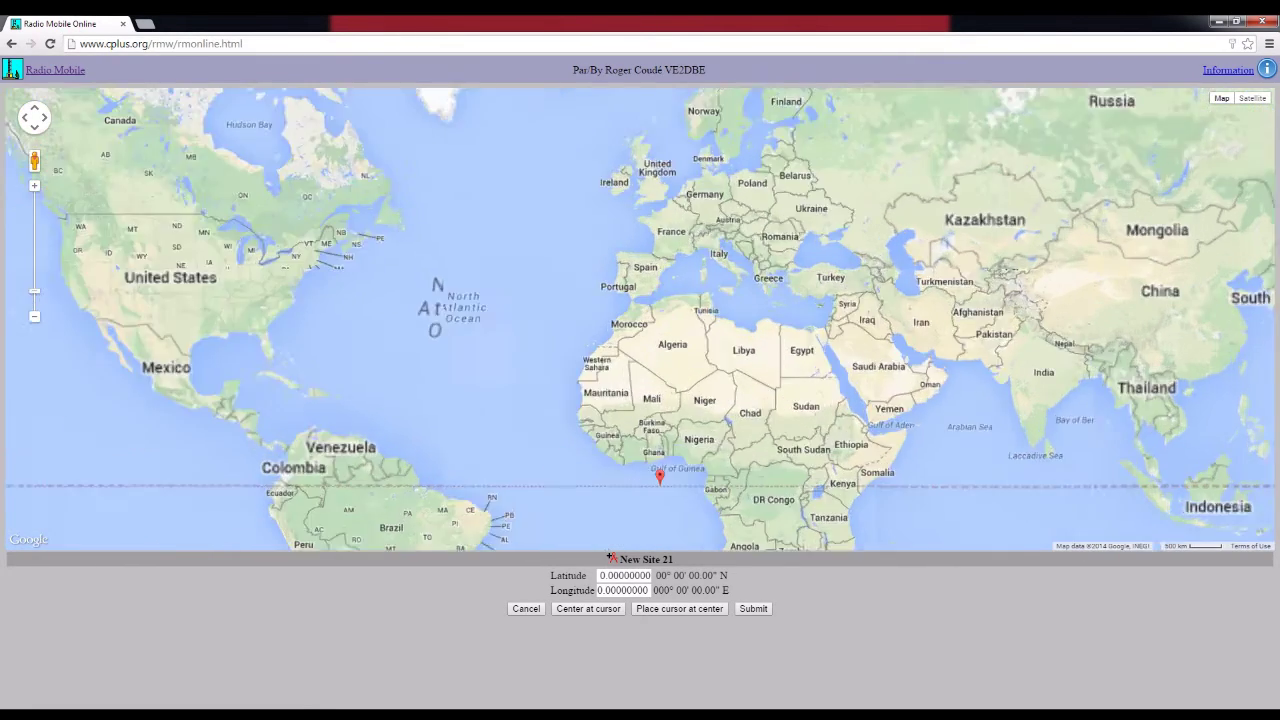
pyautogui.scroll(1, 612, 284)
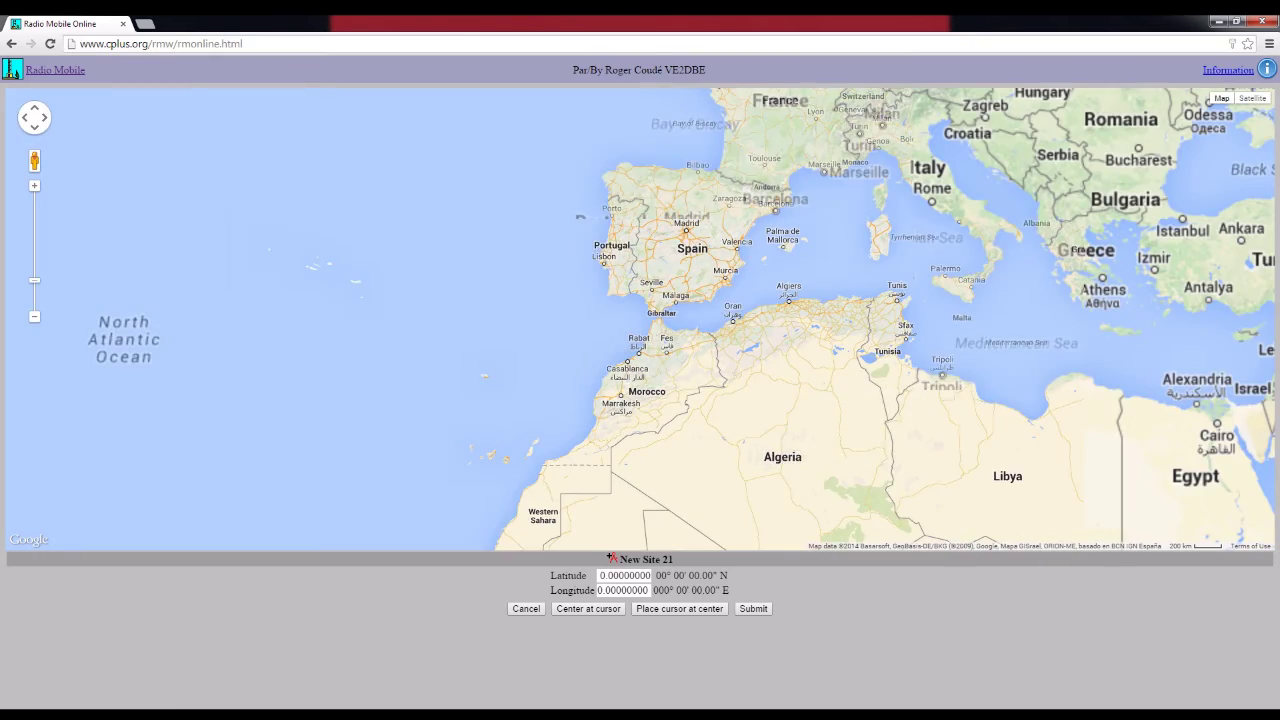
pyautogui.scroll(2, 612, 284)
pyautogui.scroll(1, 566, 280)
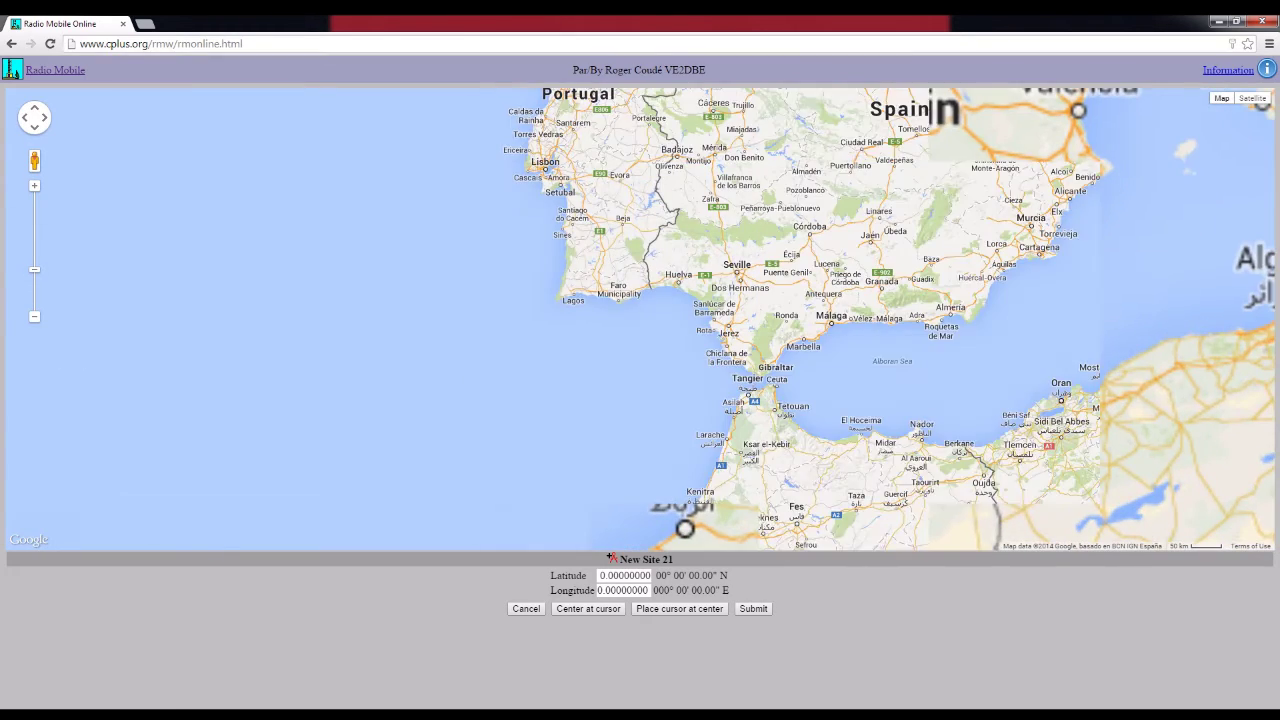
pyautogui.scroll(1, 578, 270)
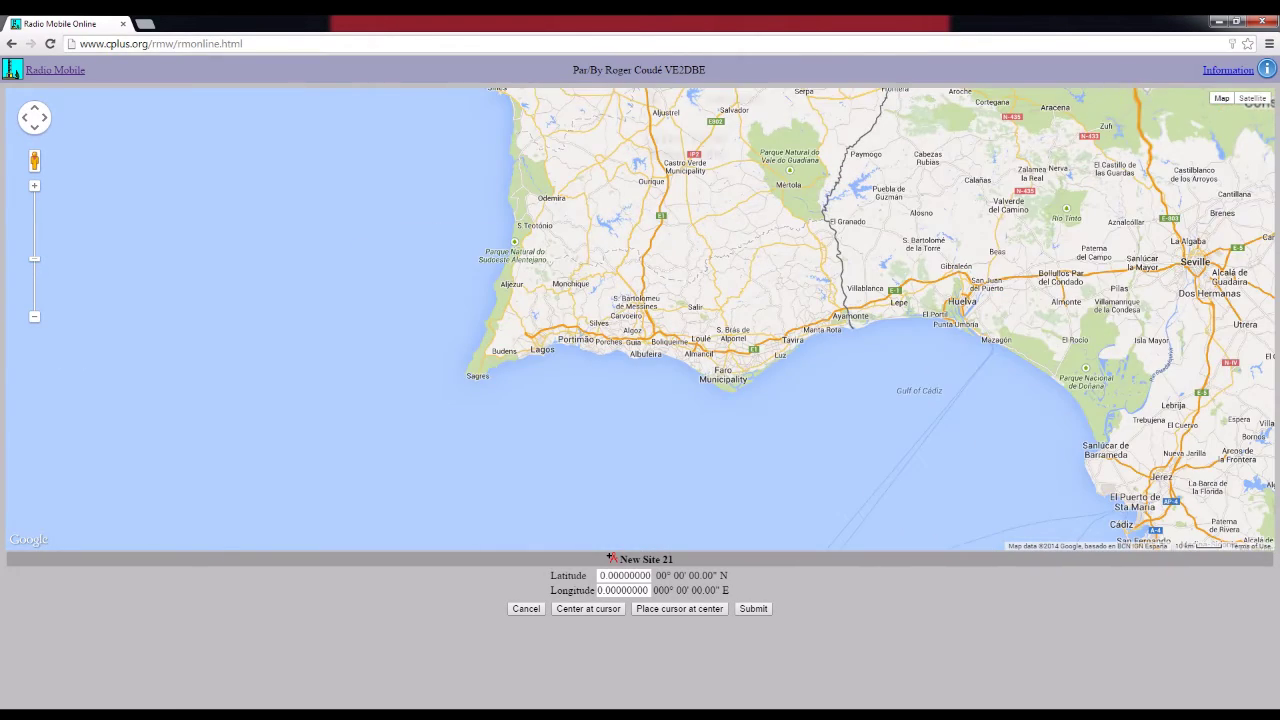
pyautogui.scroll(5, 640, 318)
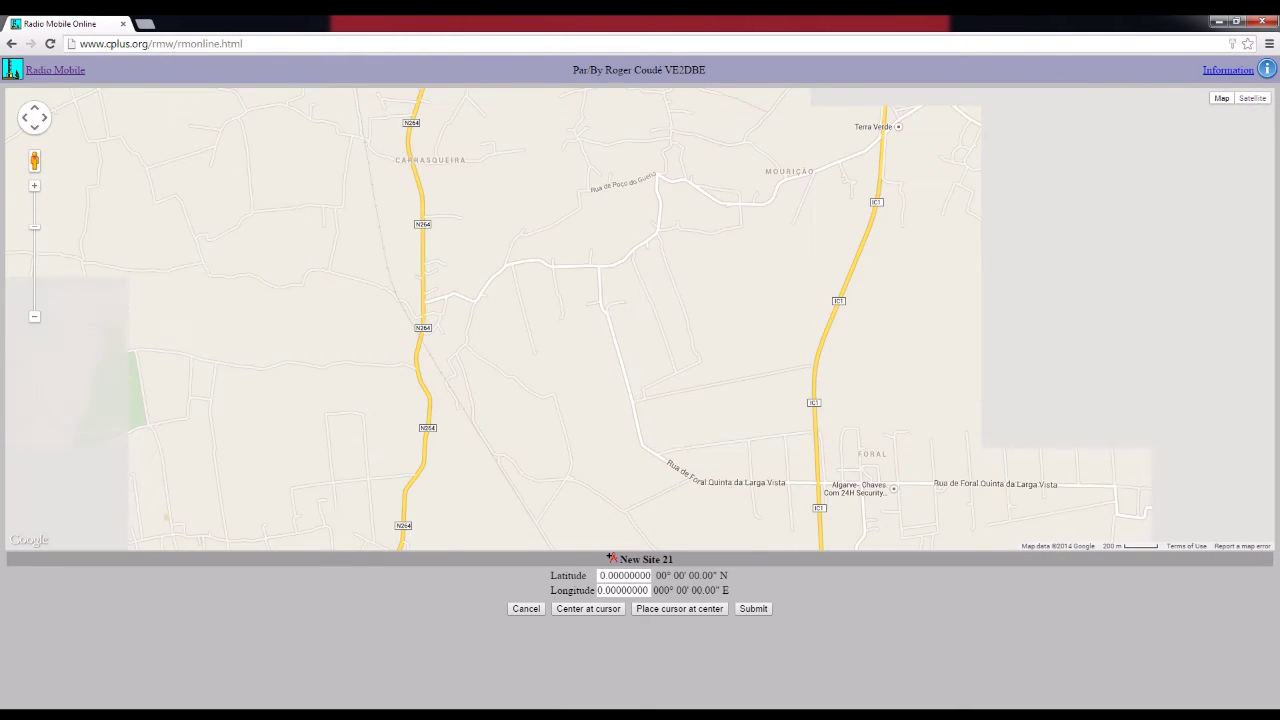
pyautogui.scroll(-4, 640, 318)
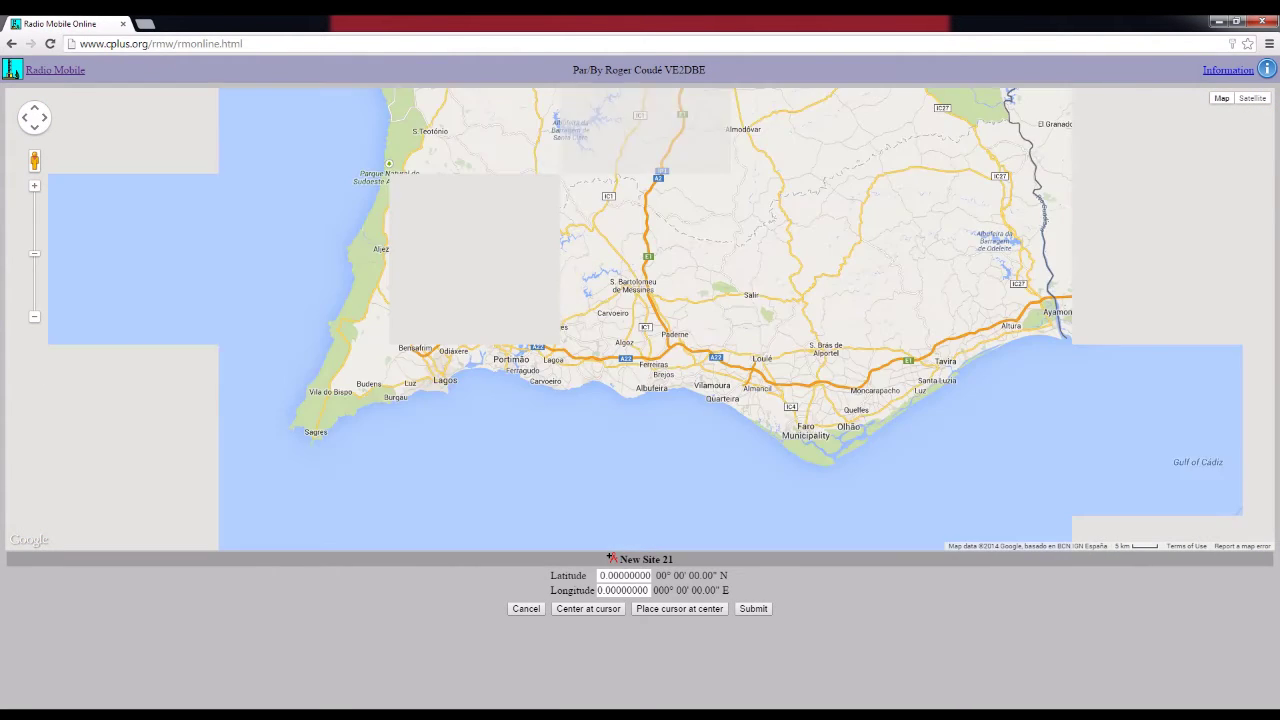
pyautogui.moveTo(692, 363); pyautogui.dragTo(640, 318)
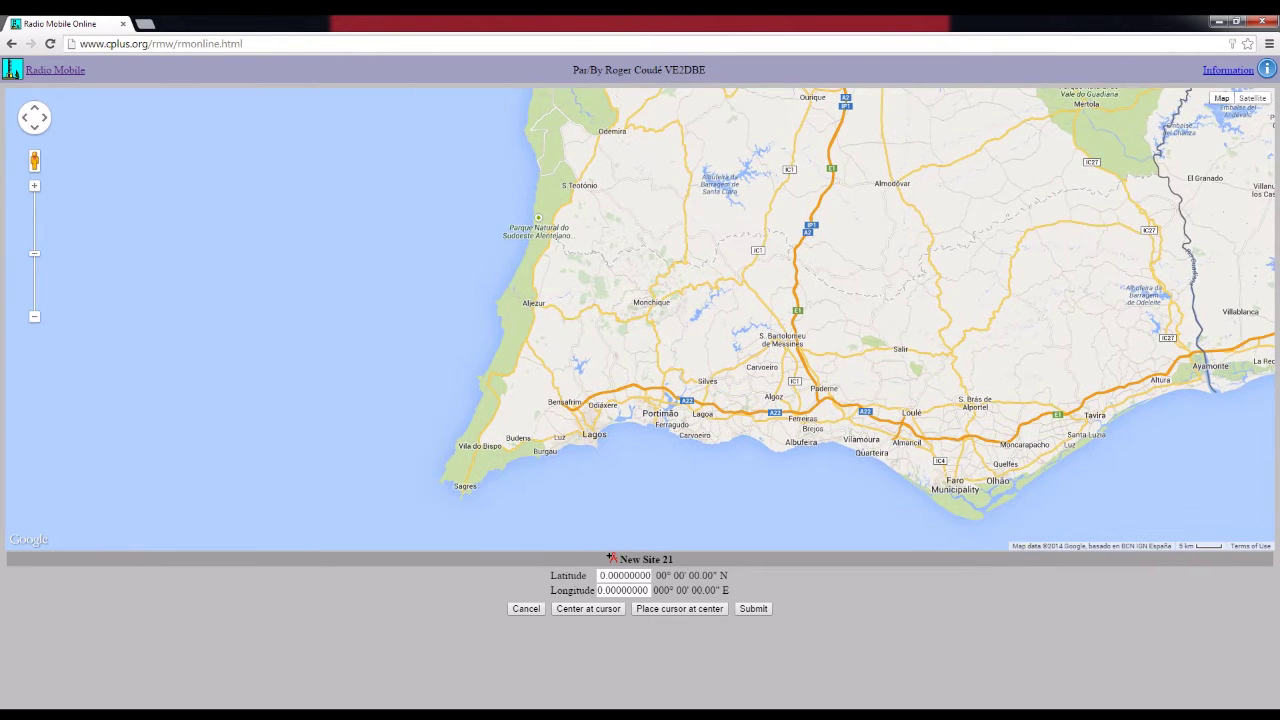
pyautogui.click(680, 609)
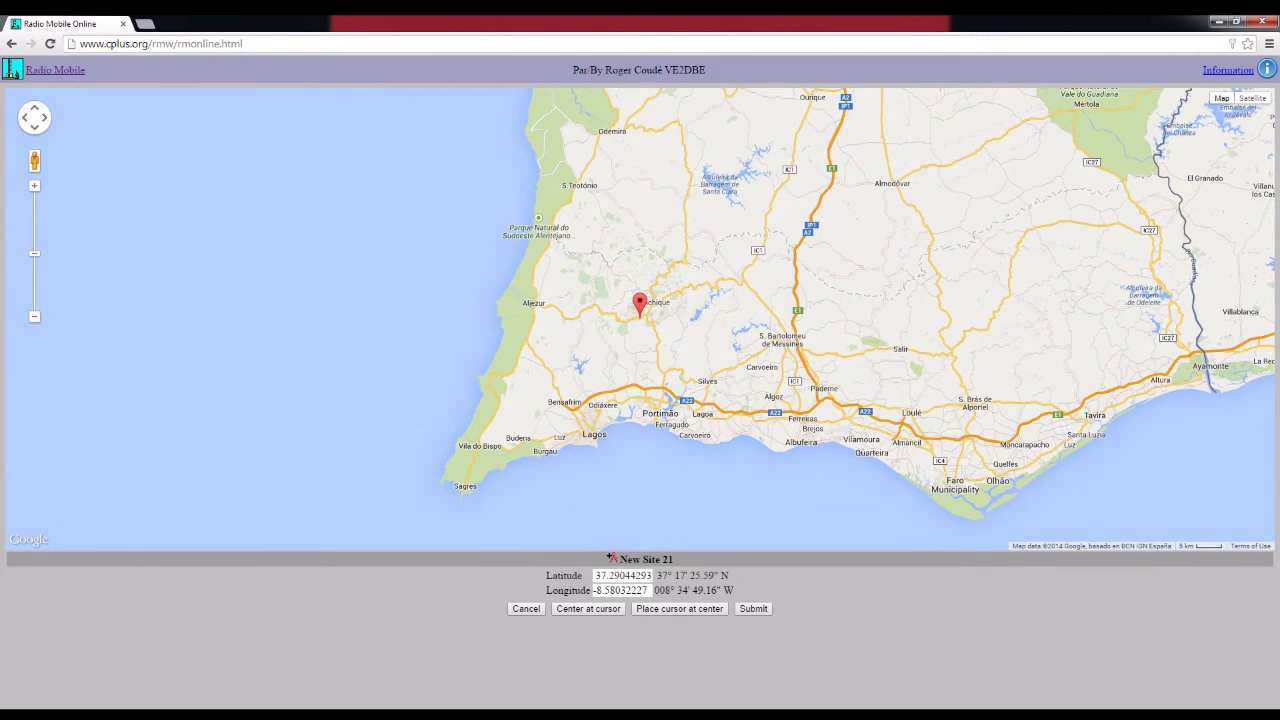
# - Switch the map to satellite imagery and move the marker just south of the Serra de Monchique summit, at about 37.3130, -8.5957
pyautogui.scroll(2, 624, 303)
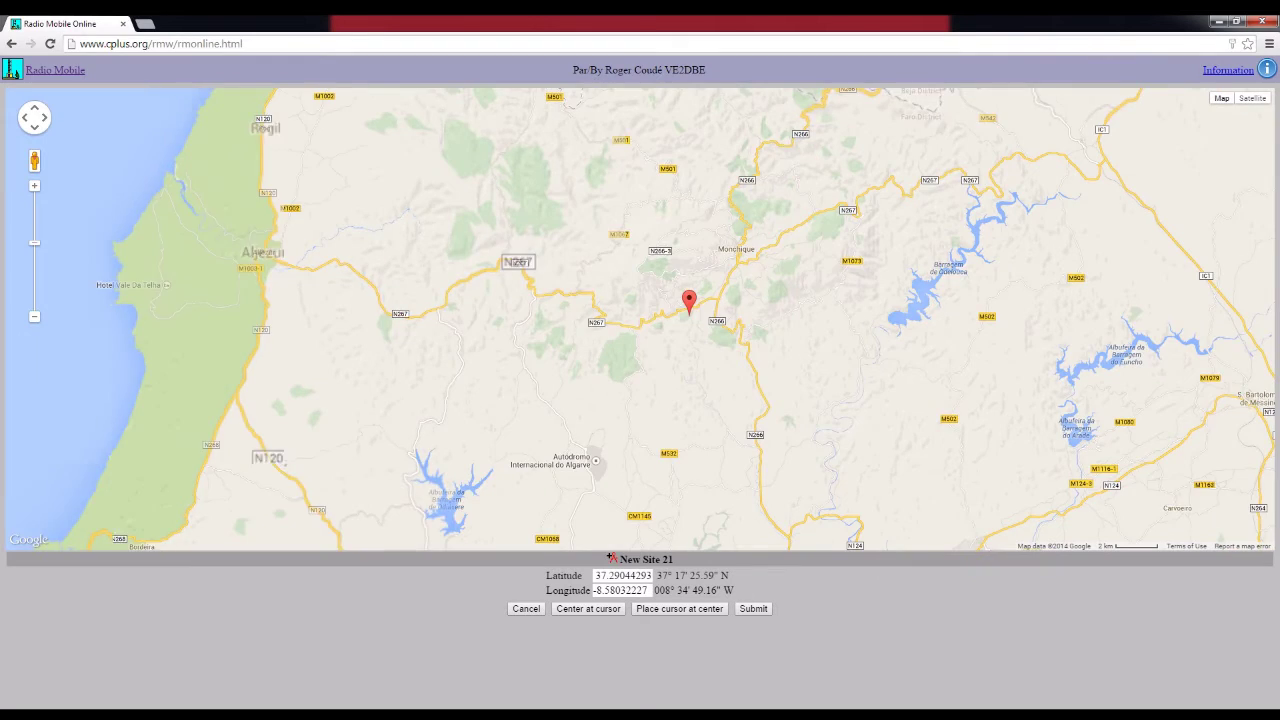
pyautogui.scroll(1, 649, 286)
pyautogui.moveTo(729, 314); pyautogui.dragTo(626, 250)
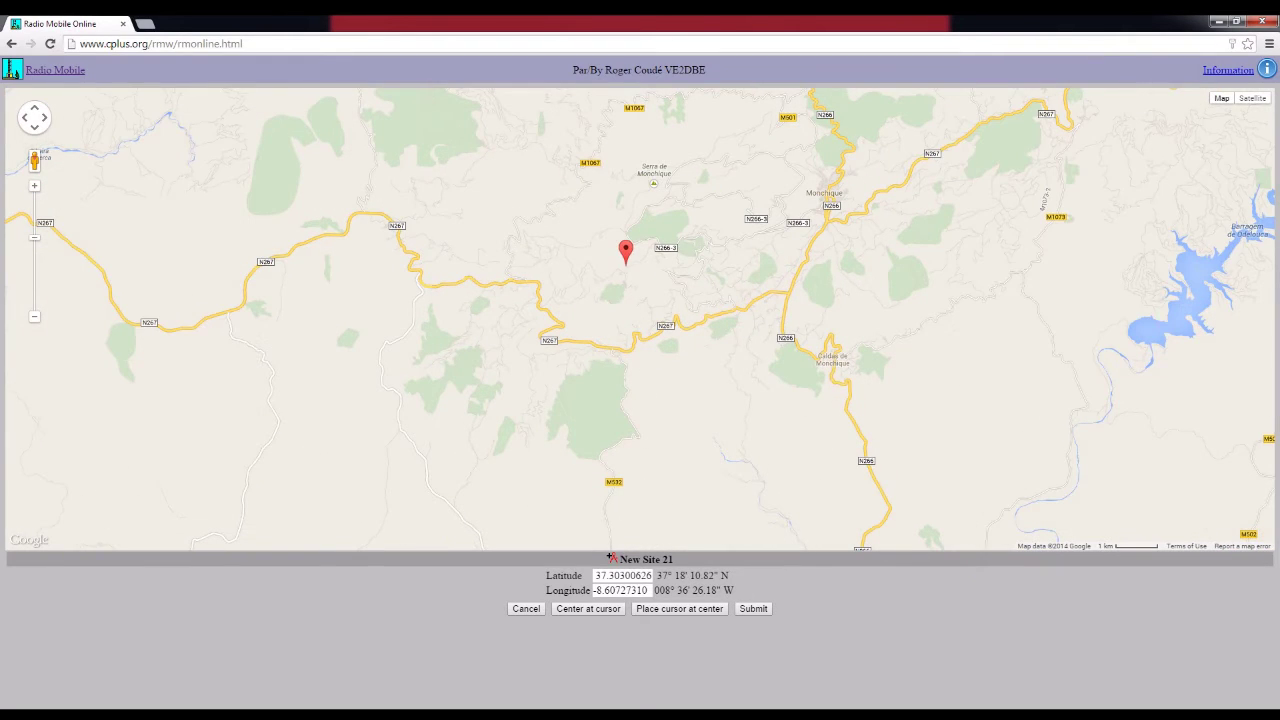
pyautogui.click(1252, 98)
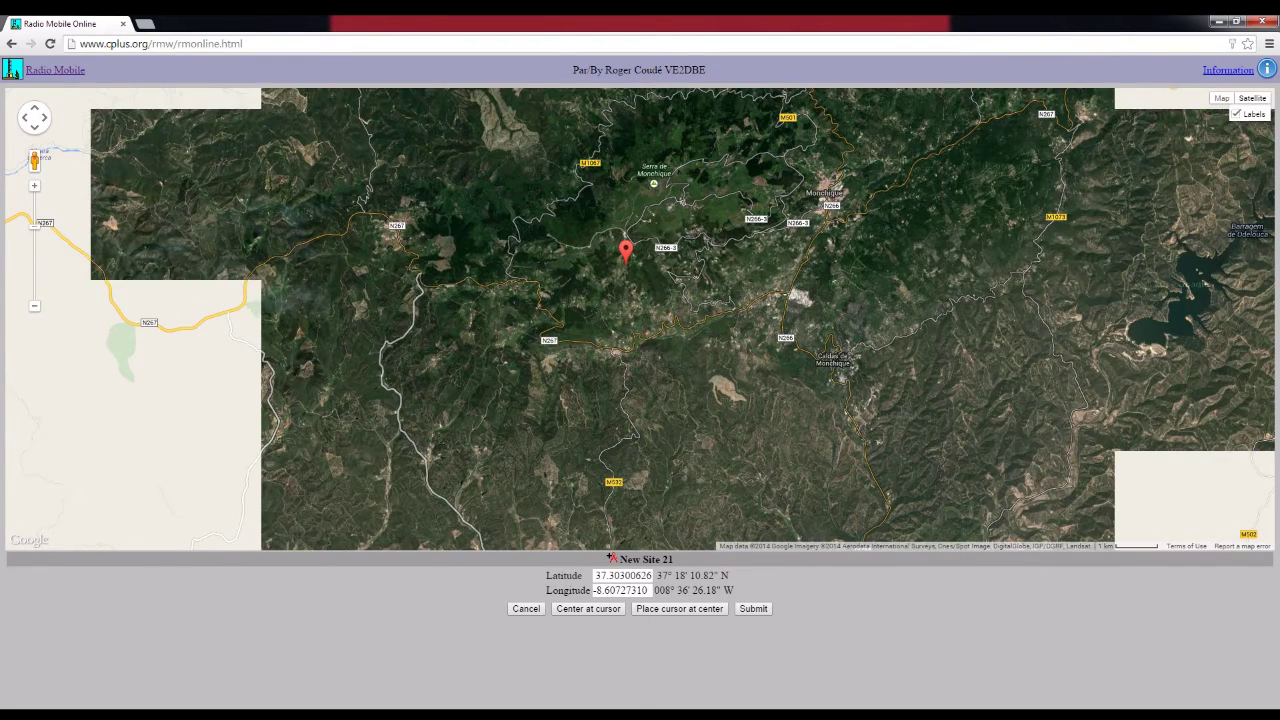
pyautogui.scroll(1, 618, 293)
pyautogui.moveTo(618, 293); pyautogui.dragTo(561, 368)
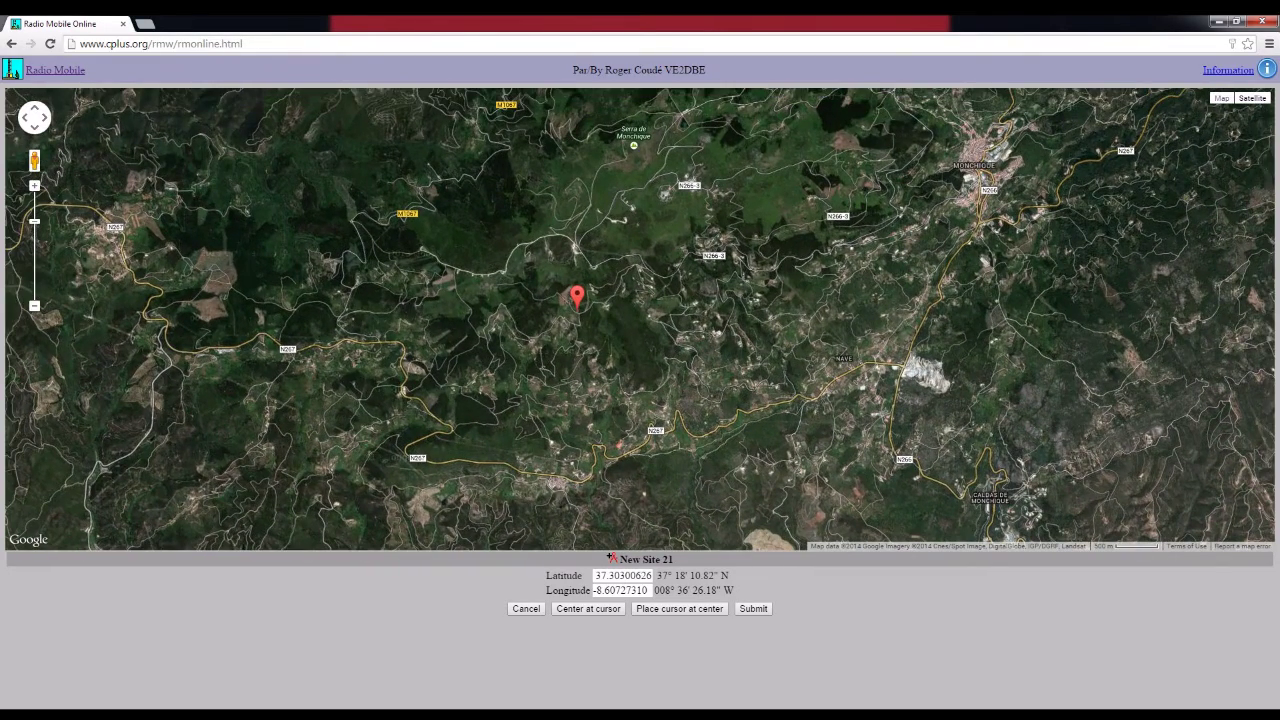
pyautogui.moveTo(577, 294)
pyautogui.mouseDown()
pyautogui.moveTo(631, 206)
pyautogui.moveTo(668, 184)
pyautogui.moveTo(667, 197)
pyautogui.mouseUp()
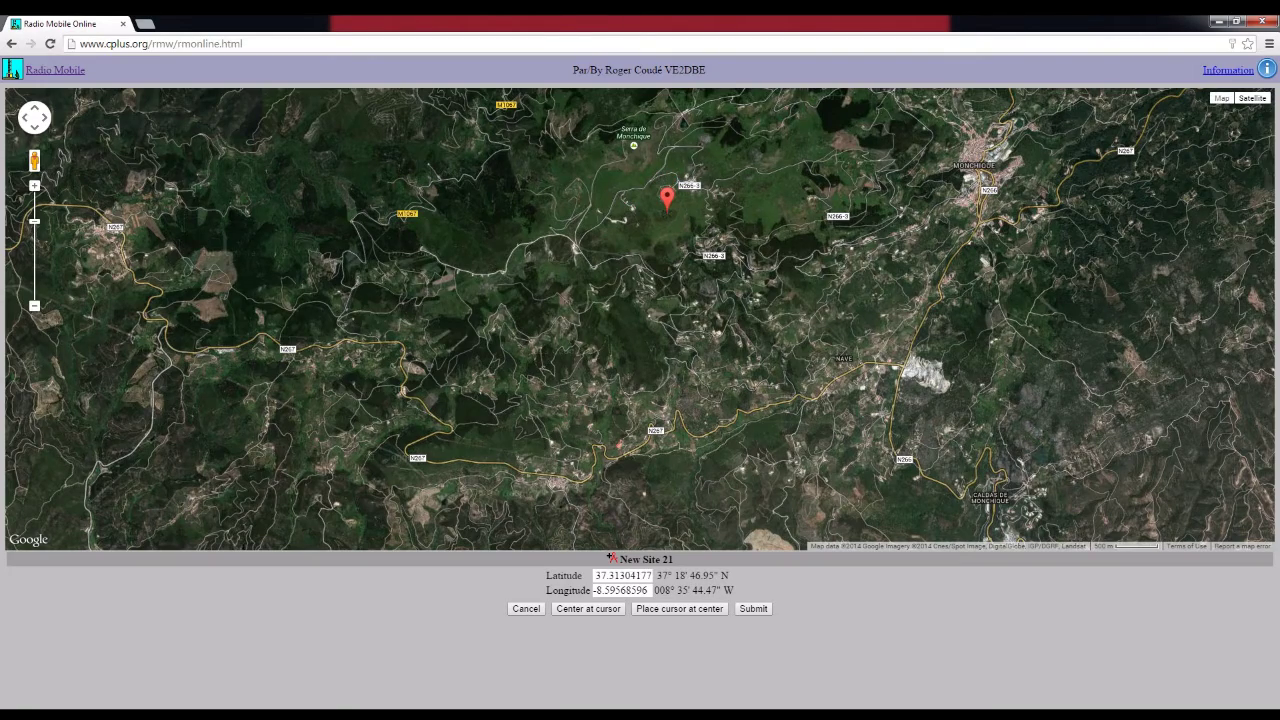
# - Fine-tune the marker on the slope below the summit buildings to about 37.31289, -8.59605 and submit the location
pyautogui.scroll(1, 670, 210)
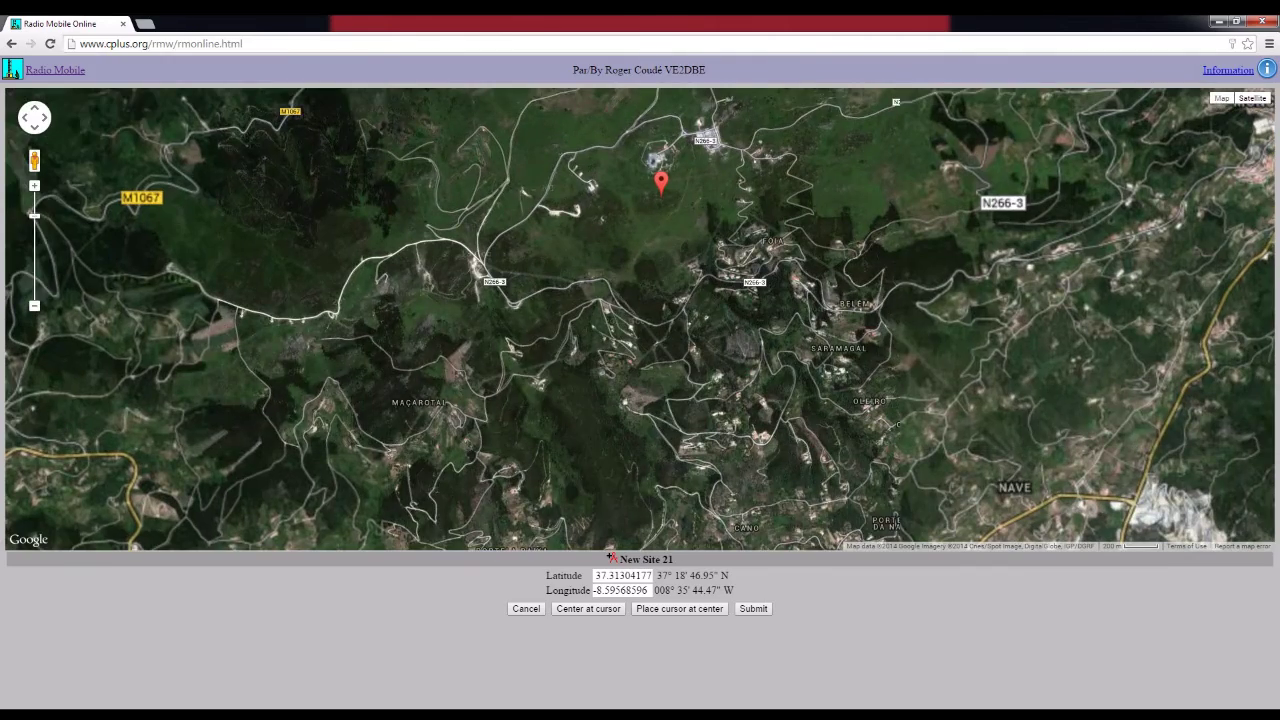
pyautogui.scroll(1, 669, 197)
pyautogui.moveTo(669, 197)
pyautogui.mouseDown()
pyautogui.moveTo(610, 327)
pyautogui.moveTo(624, 292)
pyautogui.mouseUp()
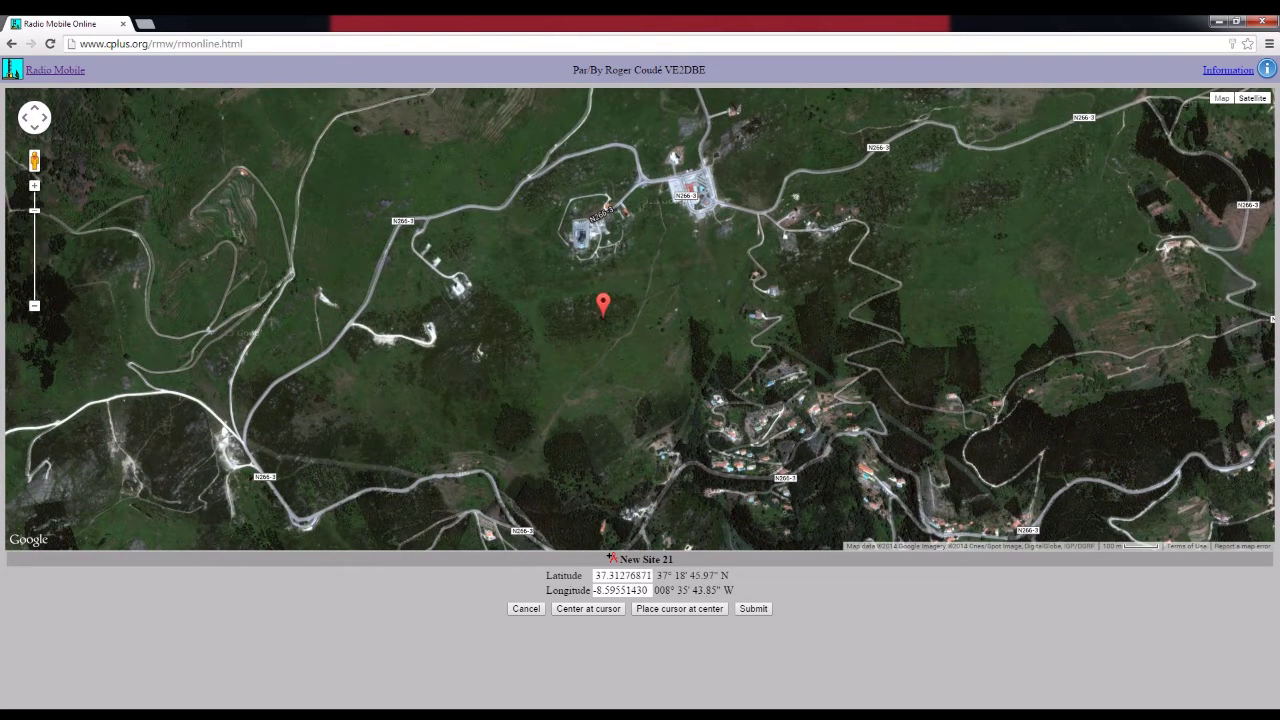
pyautogui.moveTo(603, 303)
pyautogui.mouseDown()
pyautogui.moveTo(551, 332)
pyautogui.moveTo(603, 321)
pyautogui.moveTo(587, 288)
pyautogui.moveTo(586, 299)
pyautogui.mouseUp()
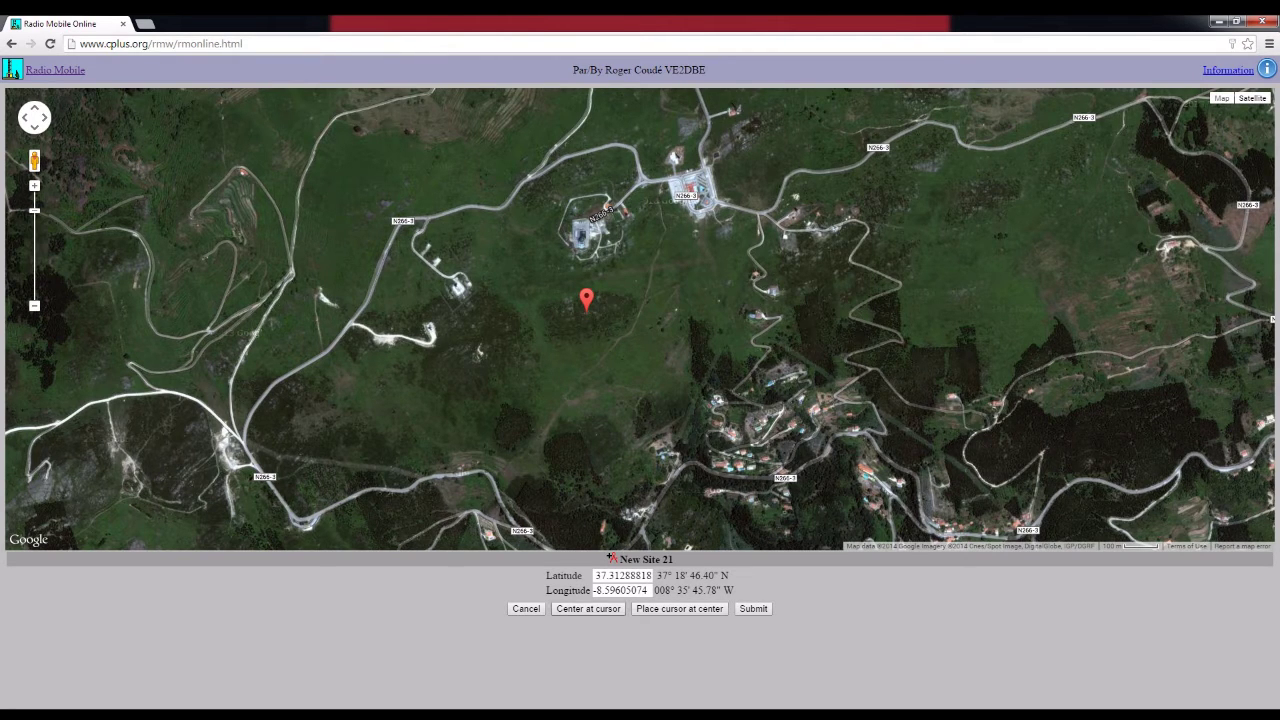
pyautogui.click(753, 608)
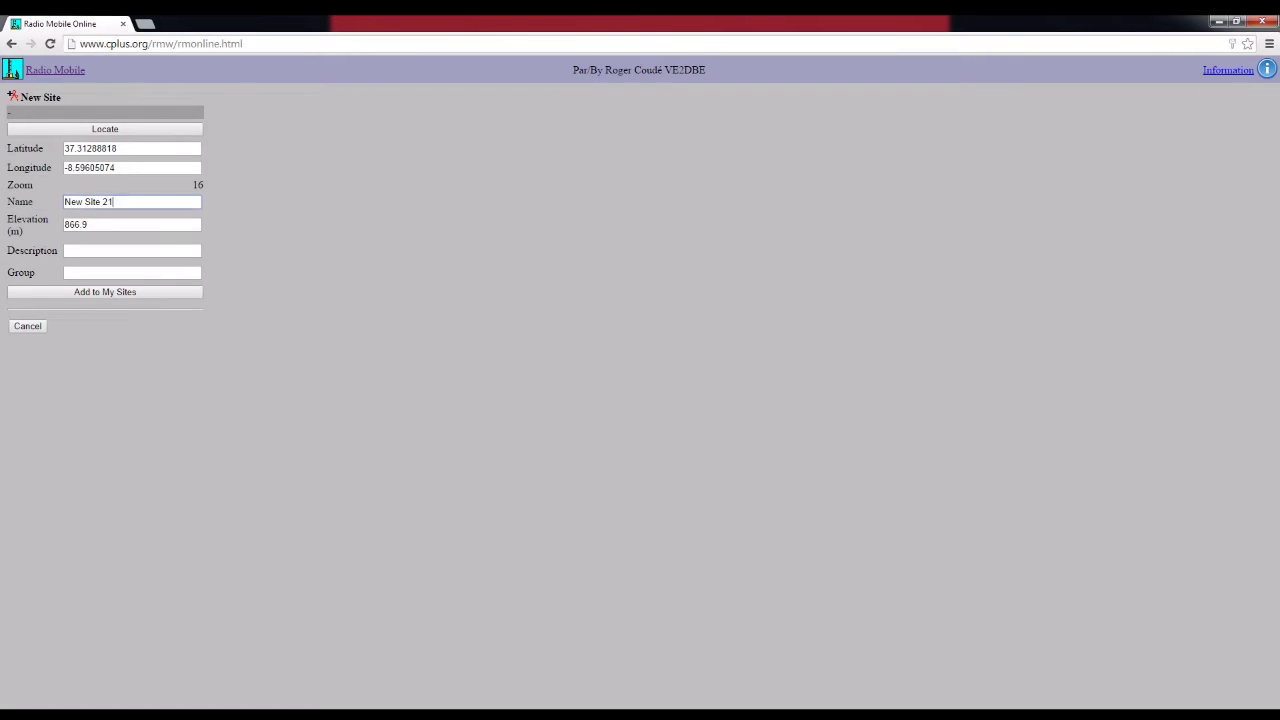
# - Name the new site "Site A" and add it to the saved sites
pyautogui.moveTo(118, 202); pyautogui.dragTo(62, 202)
pyautogui.write('Sita')
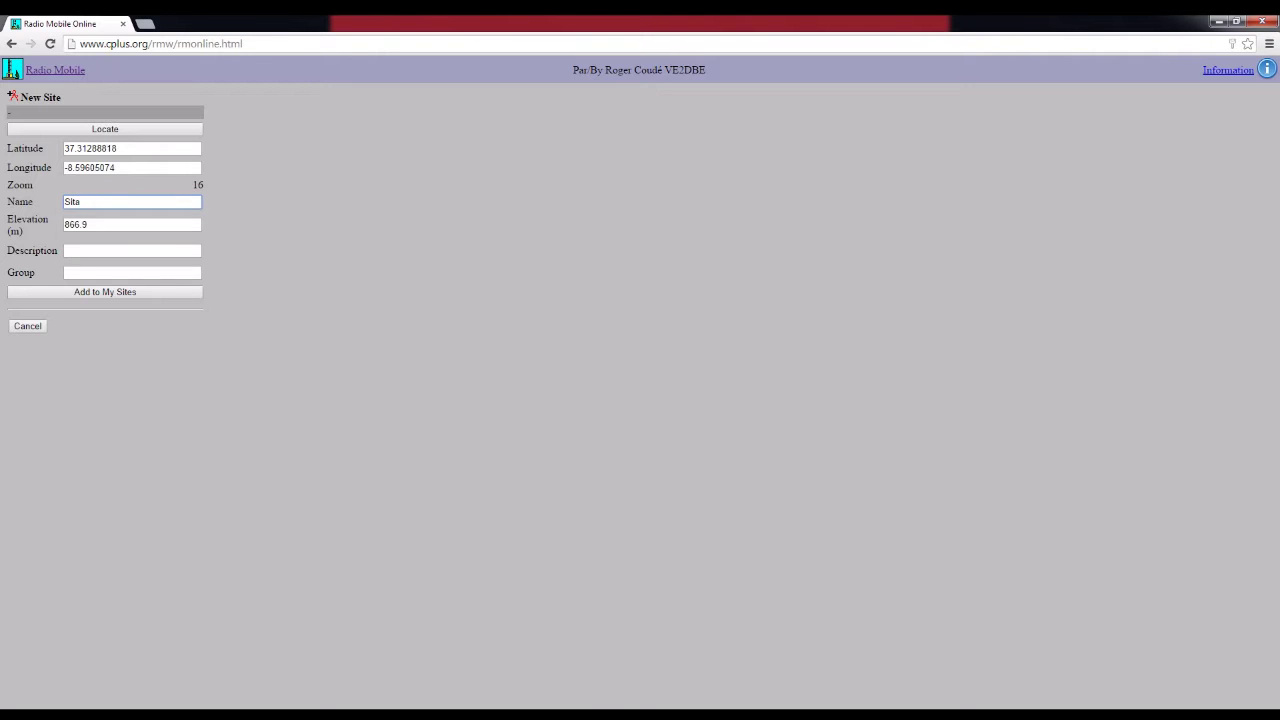
pyautogui.press('BackSpace')
pyautogui.write('e ')
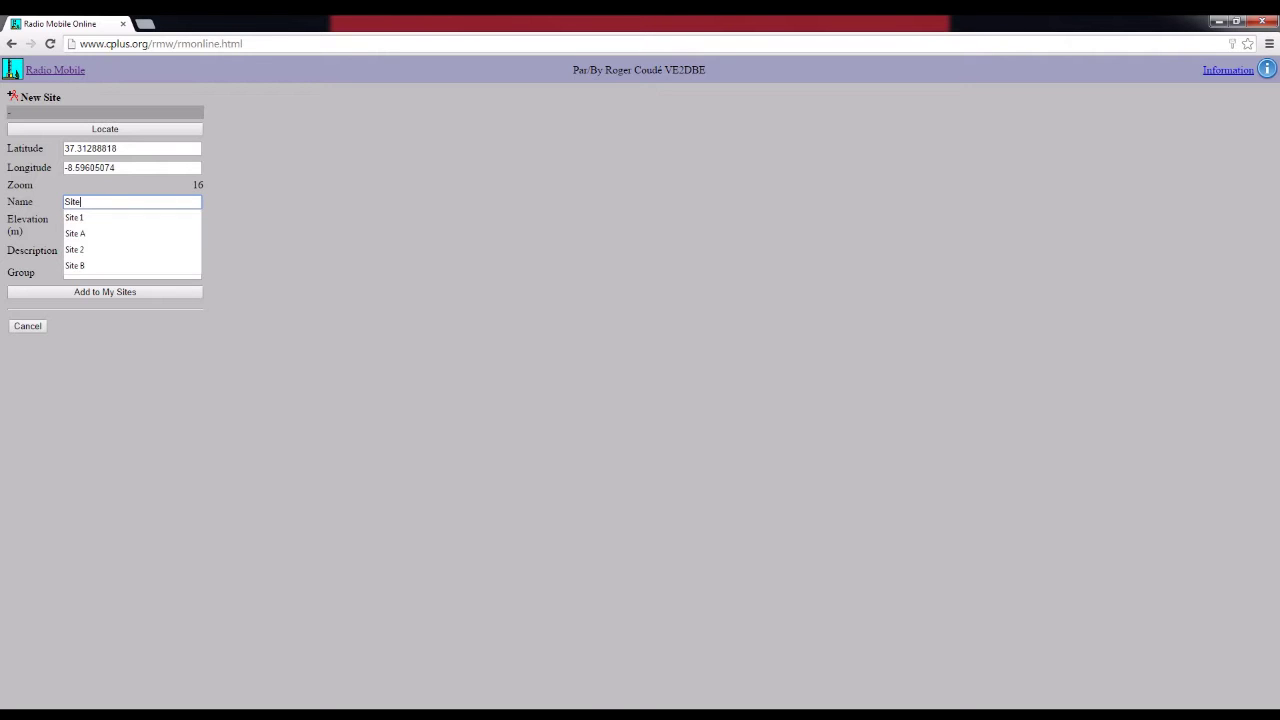
pyautogui.write('A')
pyautogui.press('Return')
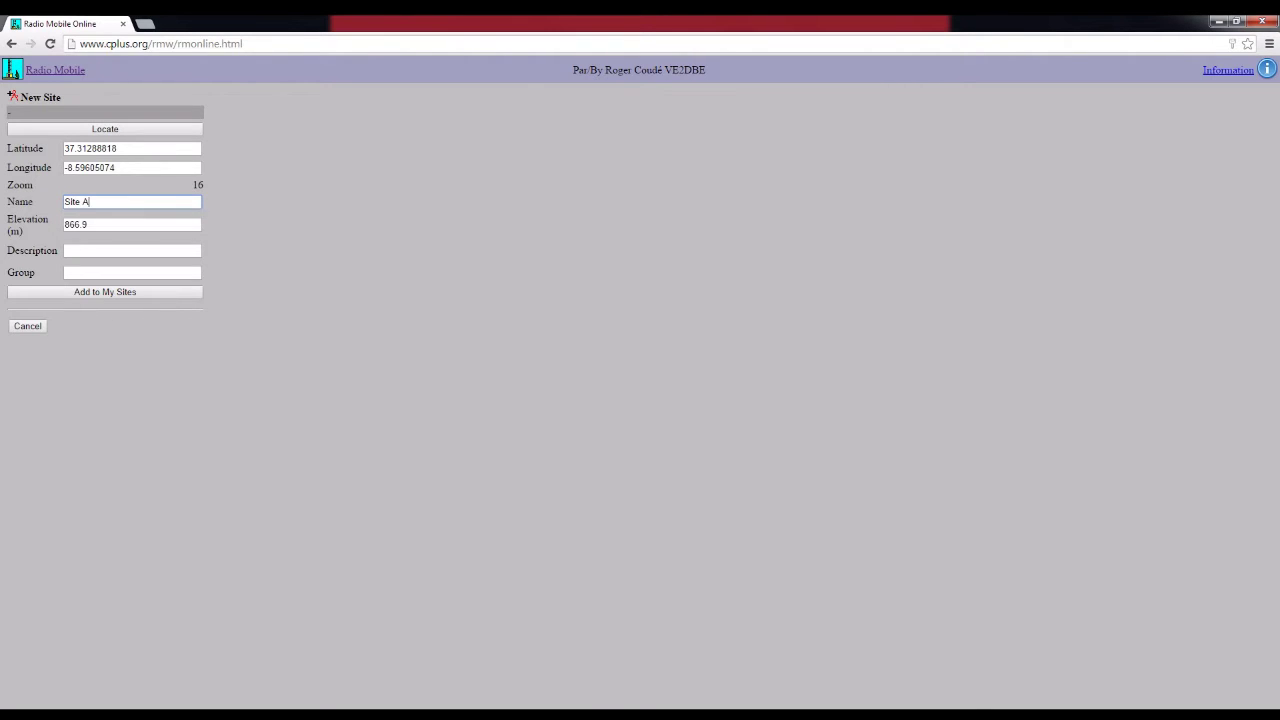
pyautogui.press('Tab')
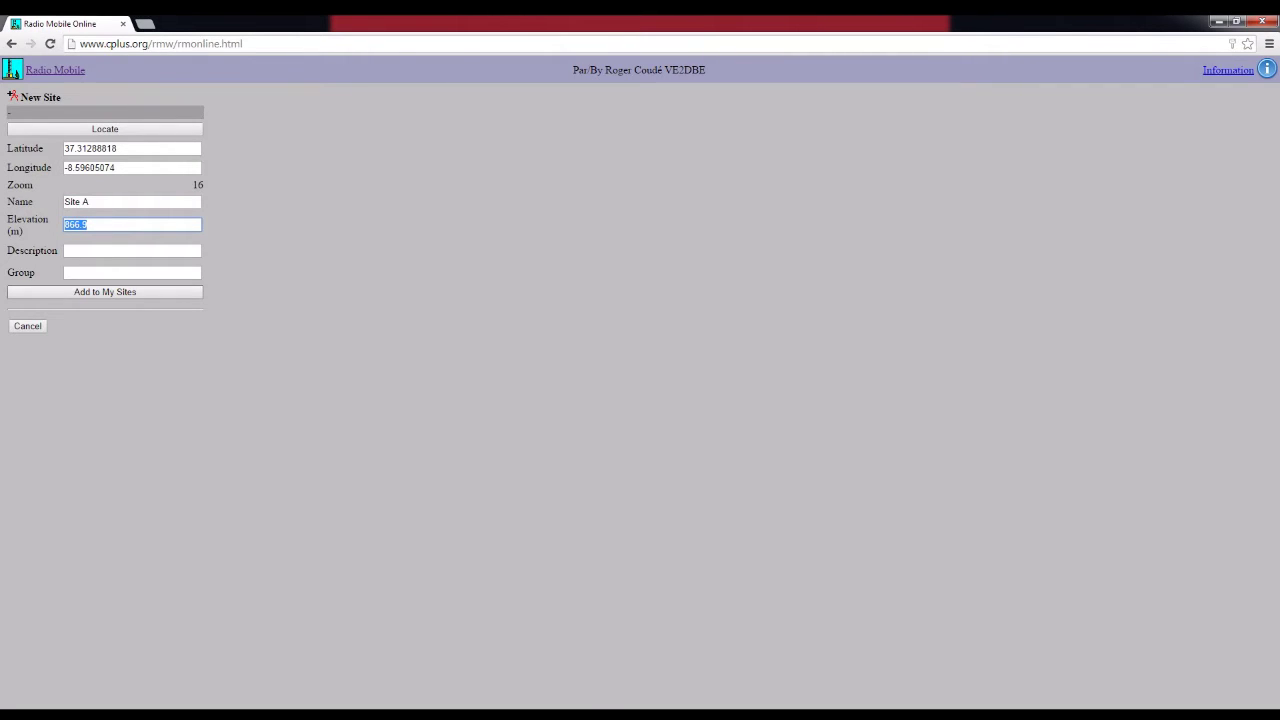
pyautogui.click(105, 292)
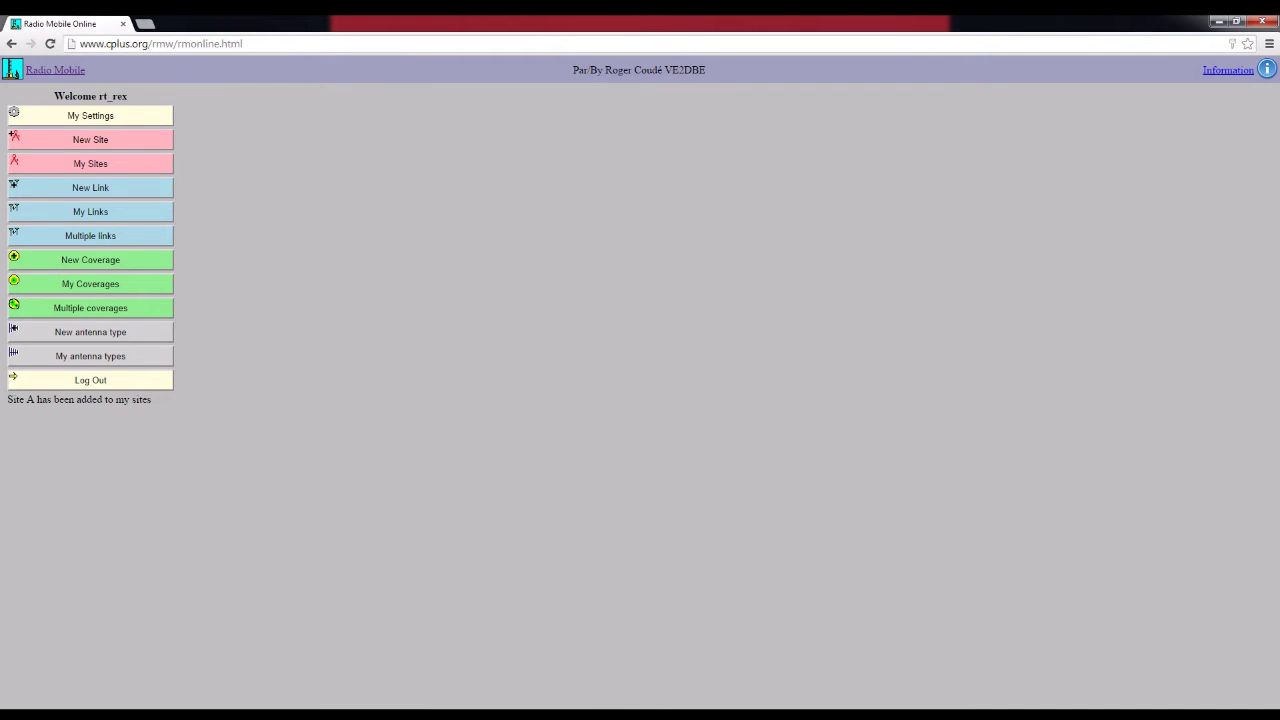
# - Start a new site and show the hills between the N268 and Bensafrim, northwest of Barão de São João, in satellite imagery
pyautogui.click(90, 139)
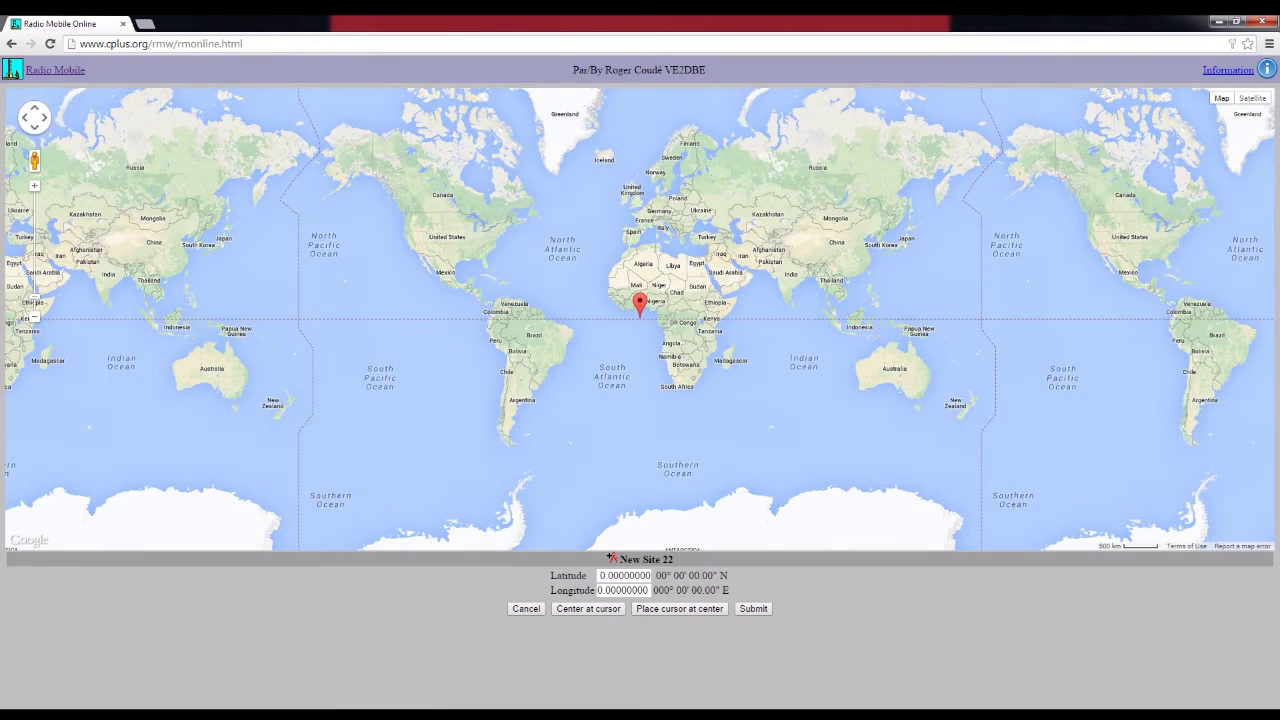
pyautogui.scroll(3, 619, 306)
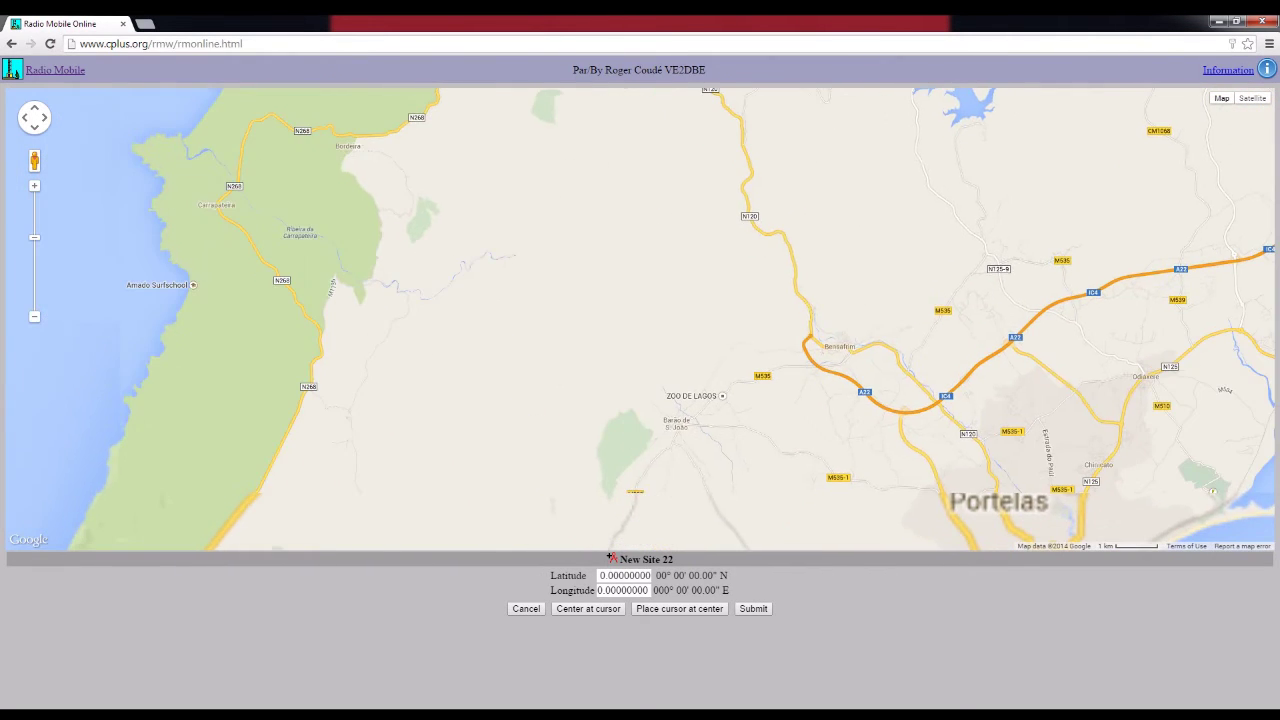
pyautogui.moveTo(600, 322); pyautogui.dragTo(710, 318)
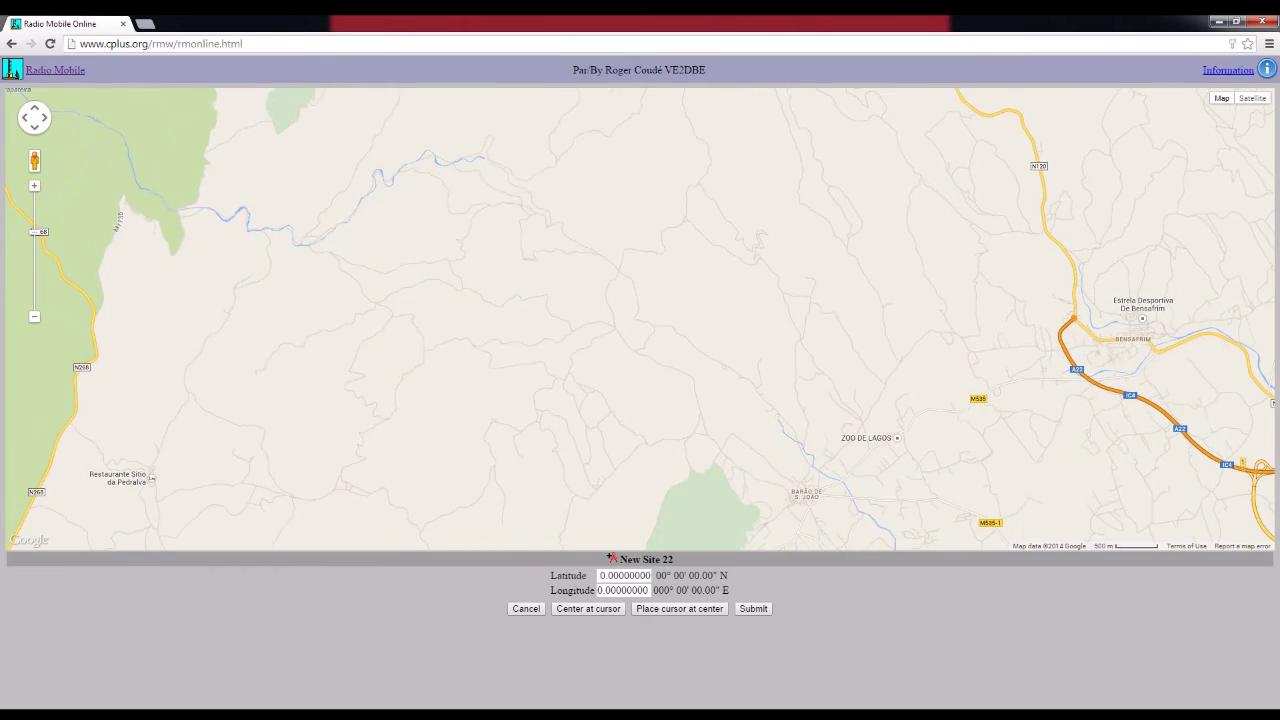
pyautogui.click(1252, 98)
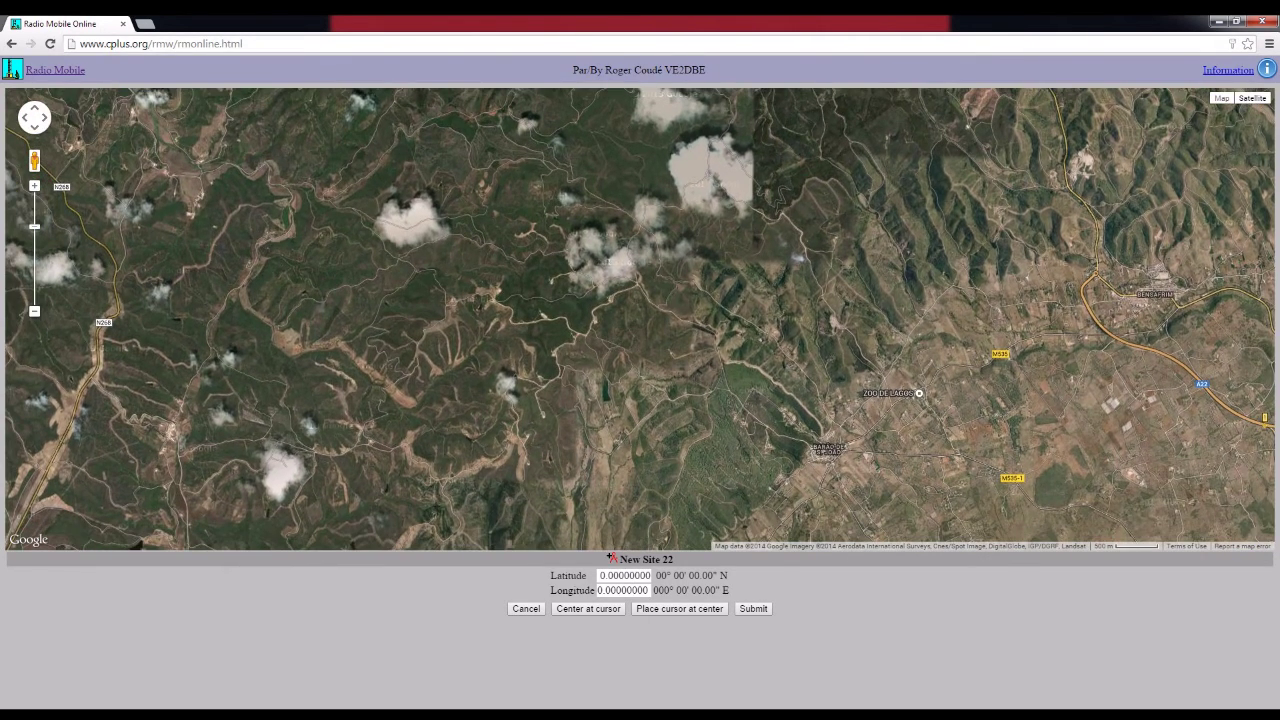
pyautogui.moveTo(617, 262)
pyautogui.mouseDown()
pyautogui.moveTo(617, 338)
pyautogui.moveTo(533, 380)
pyautogui.moveTo(597, 262)
pyautogui.mouseUp()
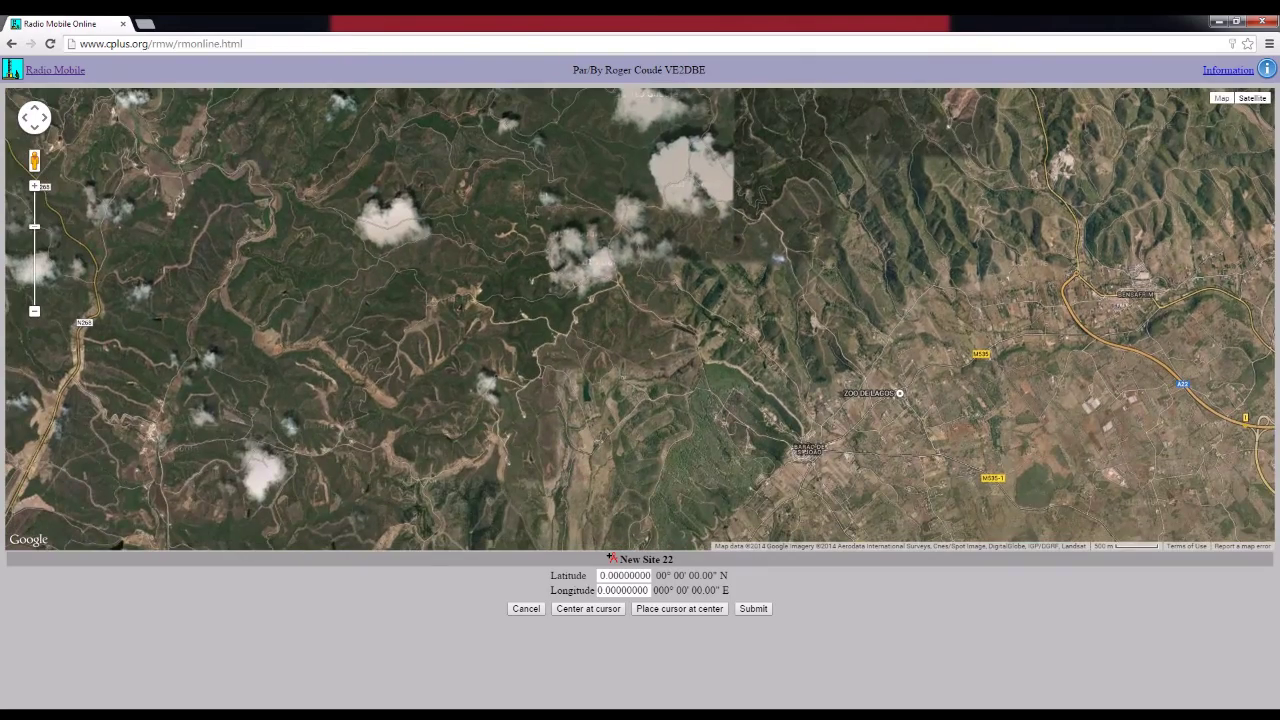
# - Place the marker beside the dirt road east of the wind turbines, at about latitude 37.14881, longitude -8.79067, and submit the location
pyautogui.scroll(1, 704, 306)
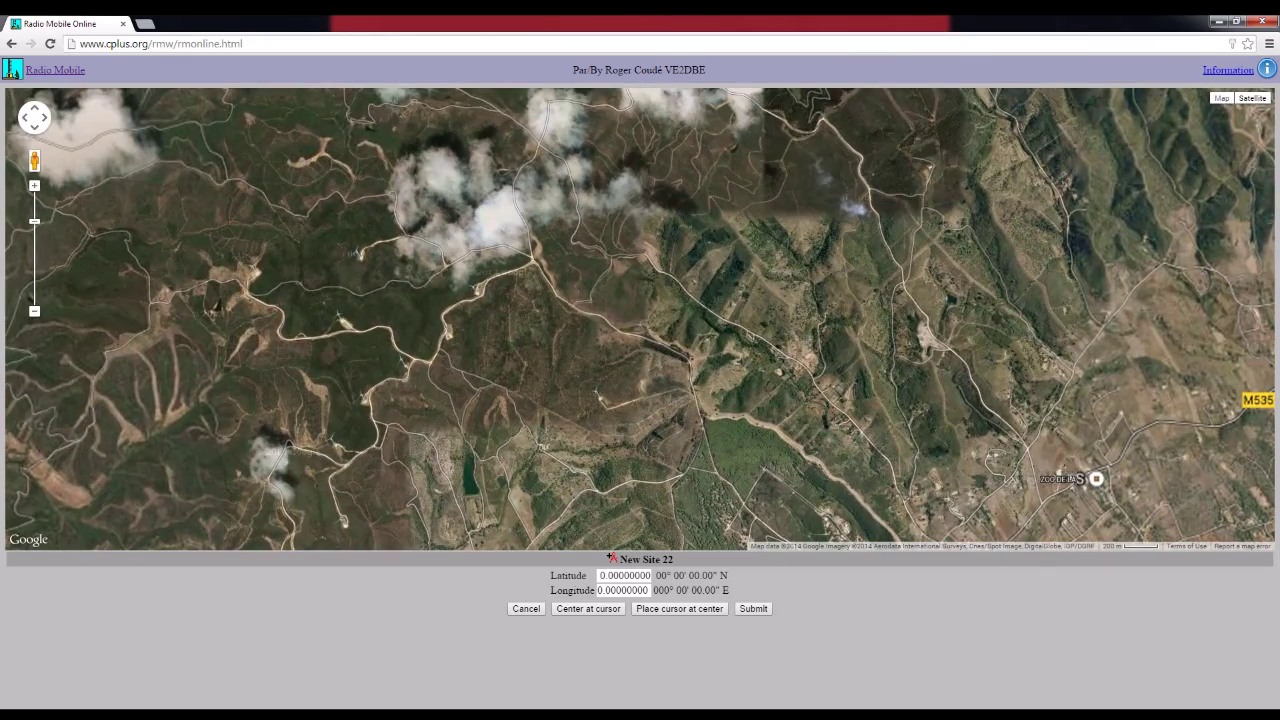
pyautogui.moveTo(704, 306); pyautogui.dragTo(582, 316)
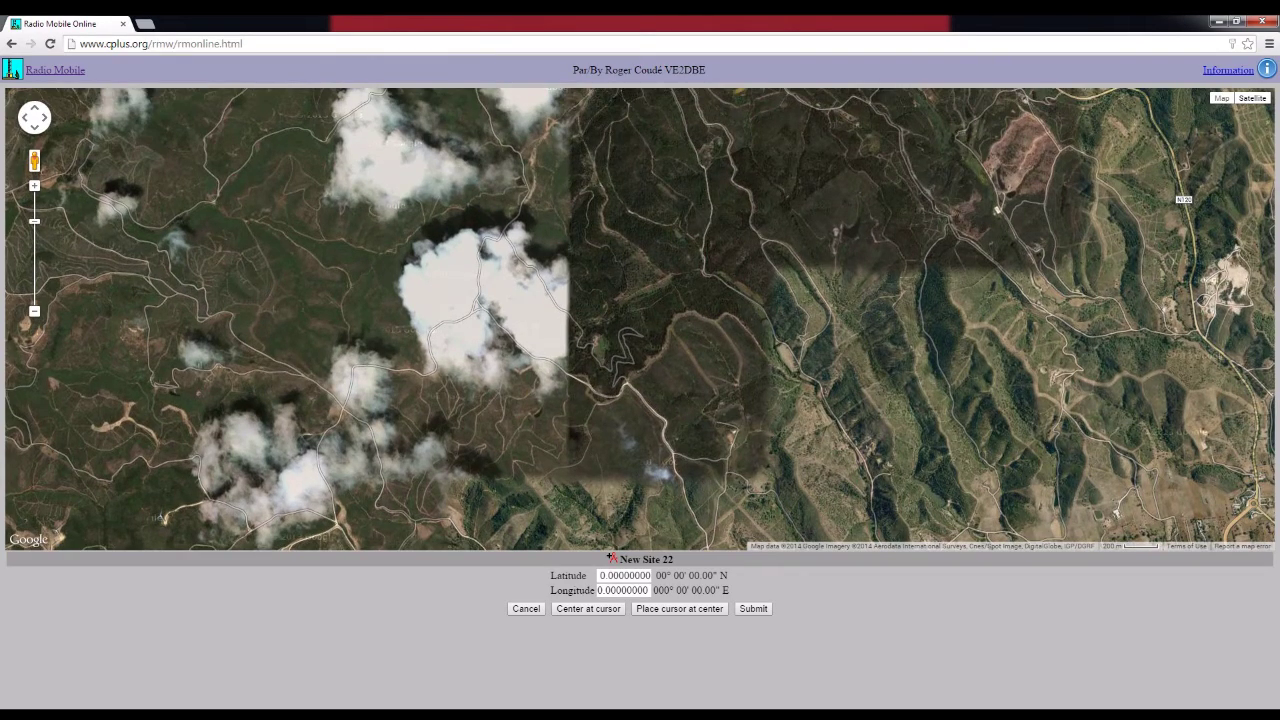
pyautogui.scroll(-1, 640, 319)
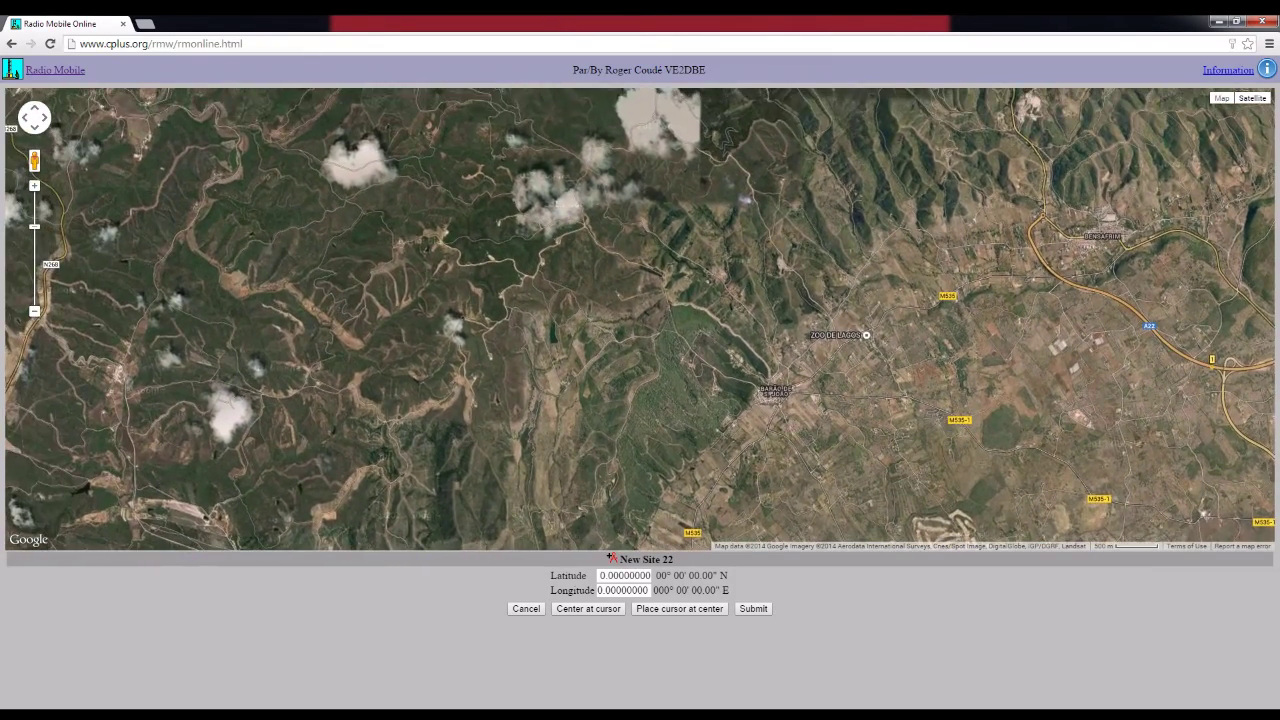
pyautogui.scroll(1, 651, 269)
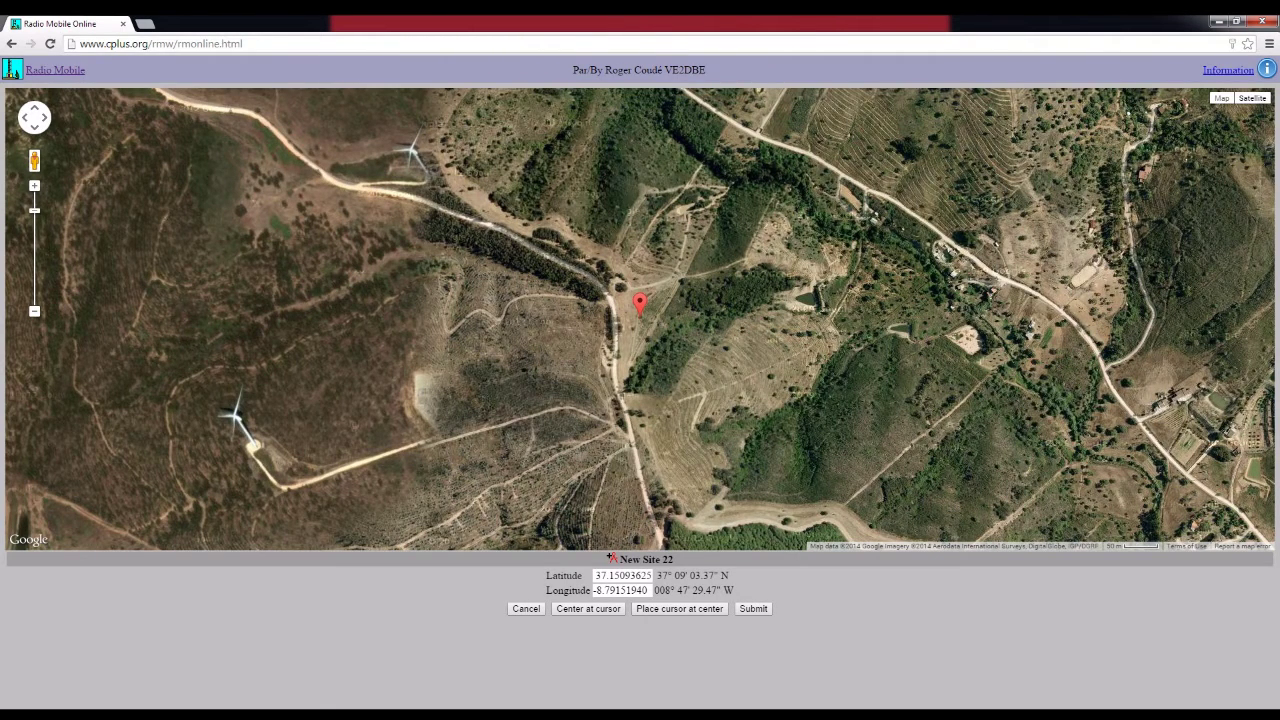
pyautogui.moveTo(640, 305)
pyautogui.mouseDown()
pyautogui.moveTo(703, 365)
pyautogui.moveTo(751, 350)
pyautogui.moveTo(714, 395)
pyautogui.moveTo(692, 474)
pyautogui.mouseUp()
pyautogui.click(753, 608)
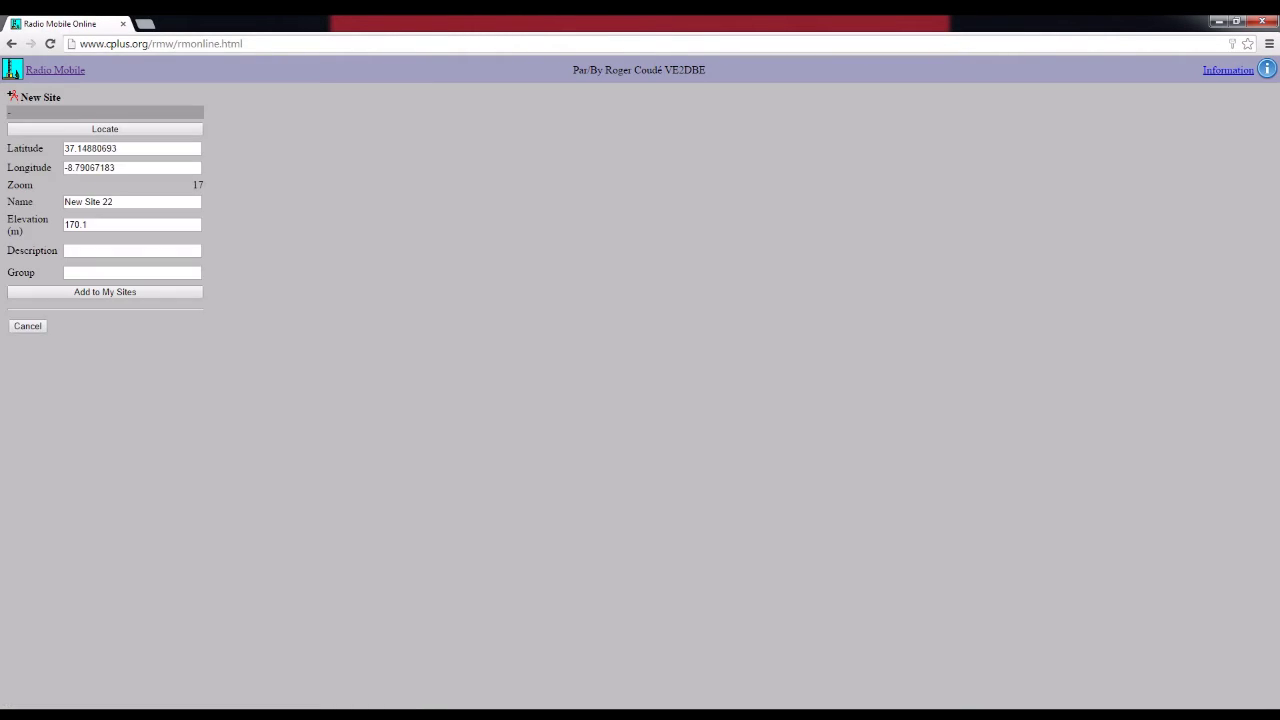
# - Name the new site "Site B" and add it to the saved sites
pyautogui.click(120, 251)
pyautogui.moveTo(100, 225); pyautogui.dragTo(63, 202)
pyautogui.click(90, 225)
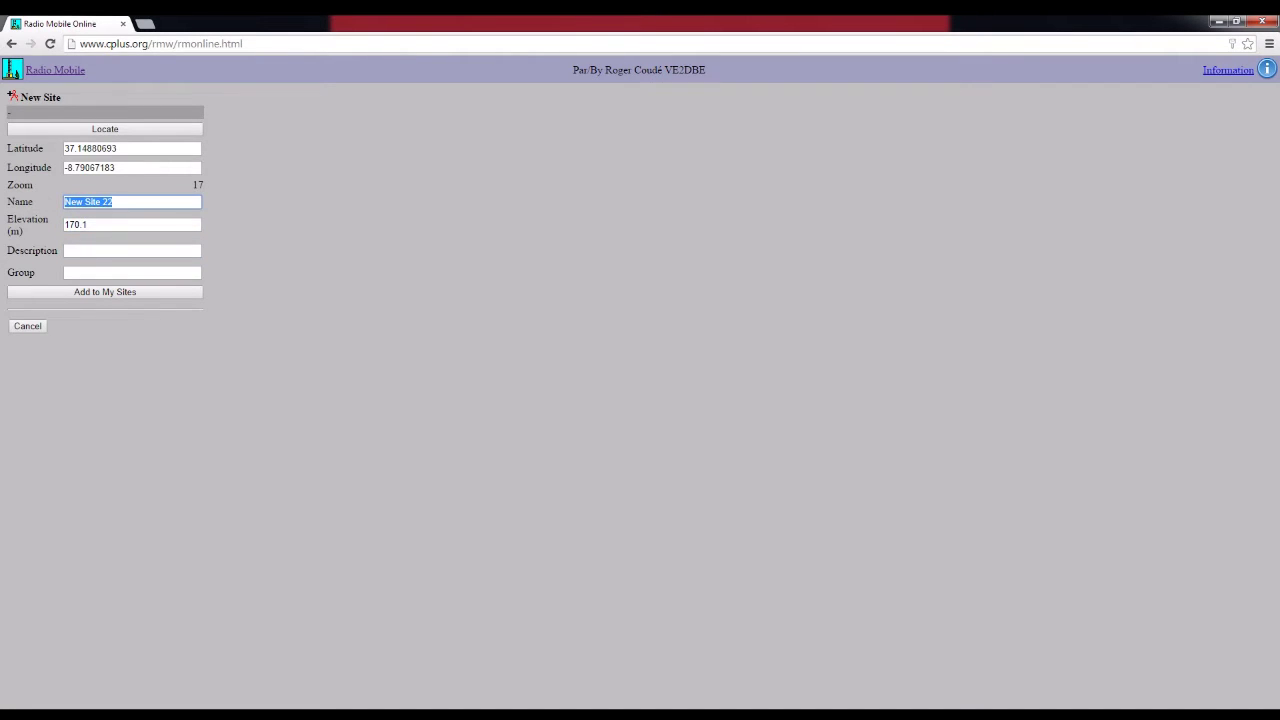
pyautogui.write('Site B')
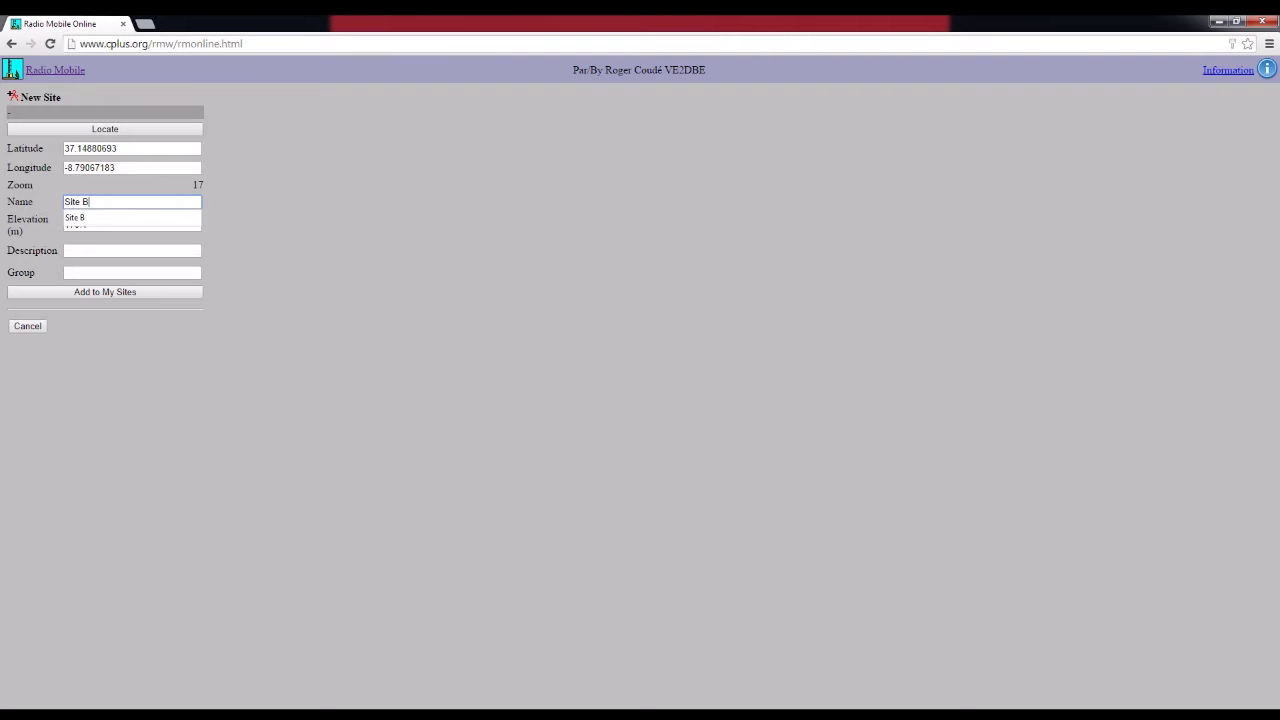
pyautogui.click(105, 292)
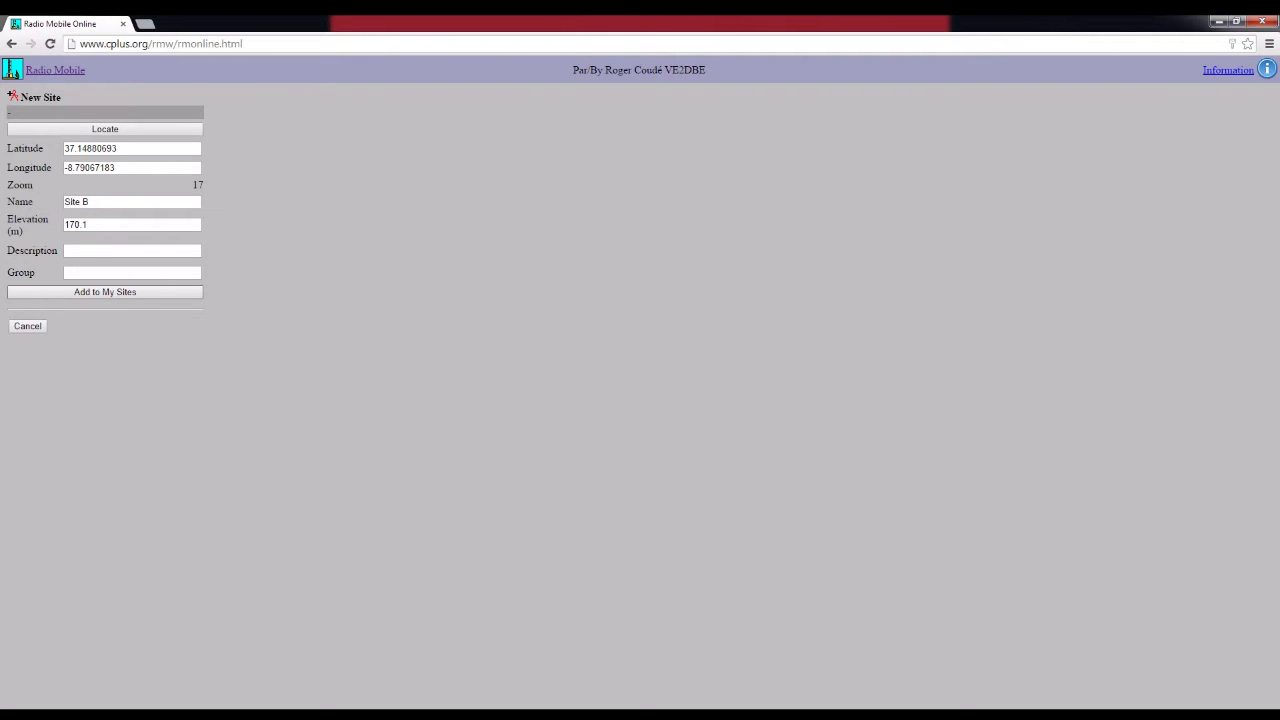
pyautogui.press('Return')
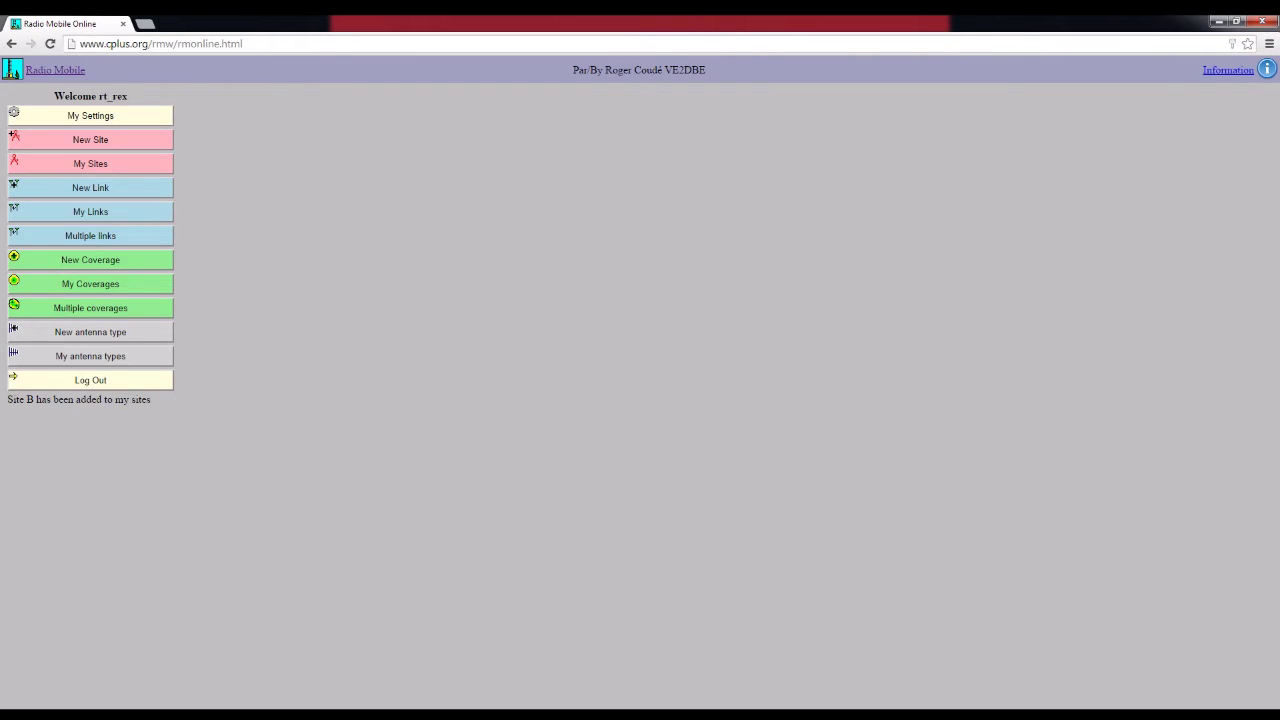
# - Start a new radio link from Site A to Site B
pyautogui.click(90, 188)
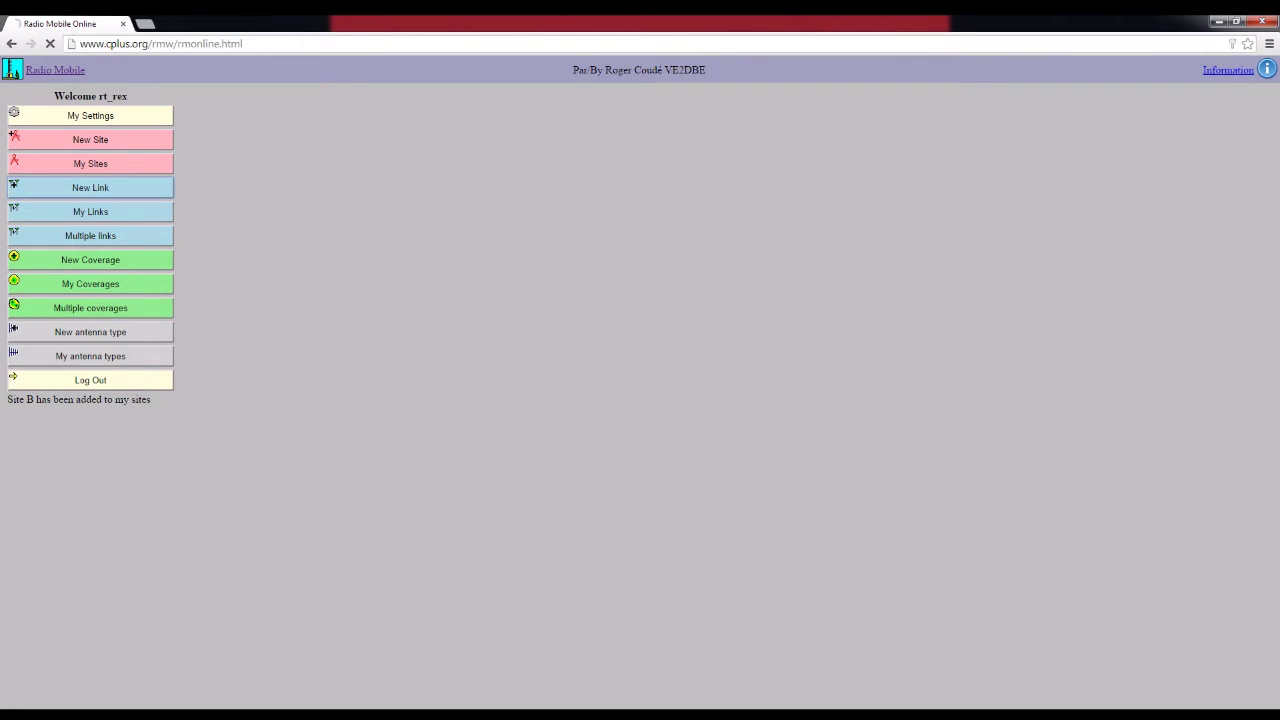
pyautogui.click(182, 129)
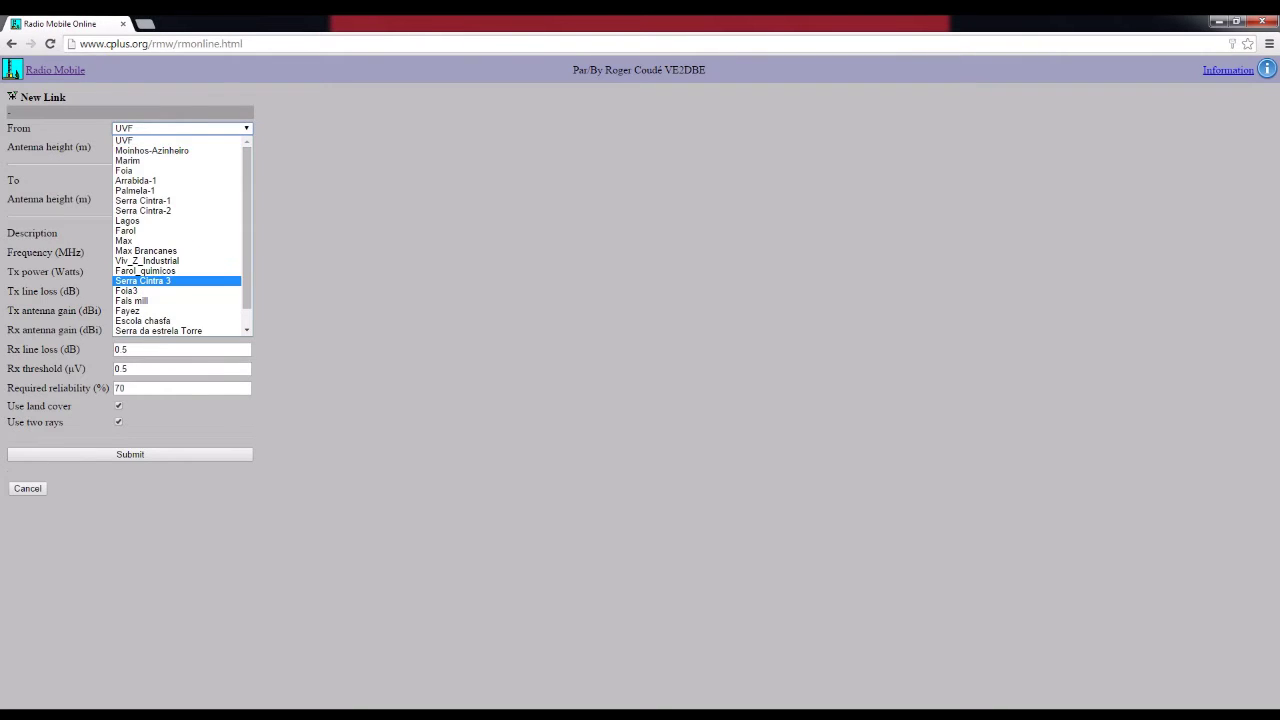
pyautogui.scroll(-1, 150, 281)
pyautogui.click(150, 321)
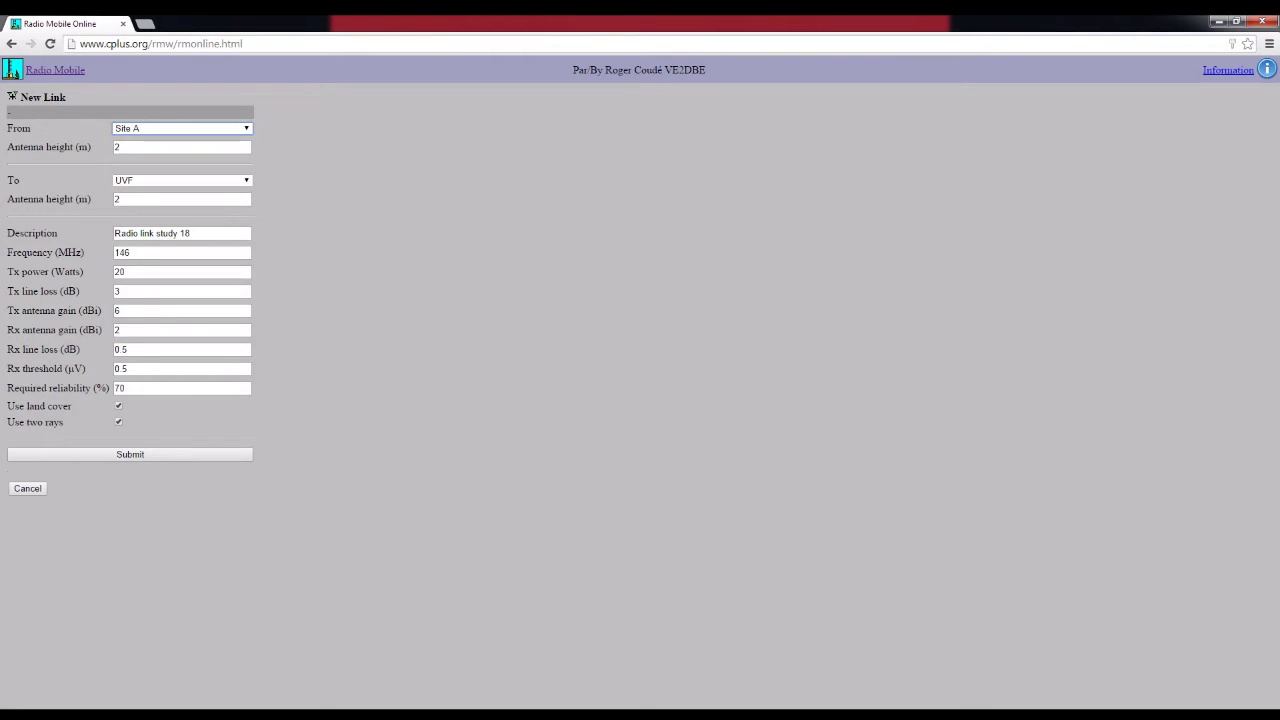
pyautogui.click(200, 181)
pyautogui.moveTo(247, 334); pyautogui.dragTo(247, 354)
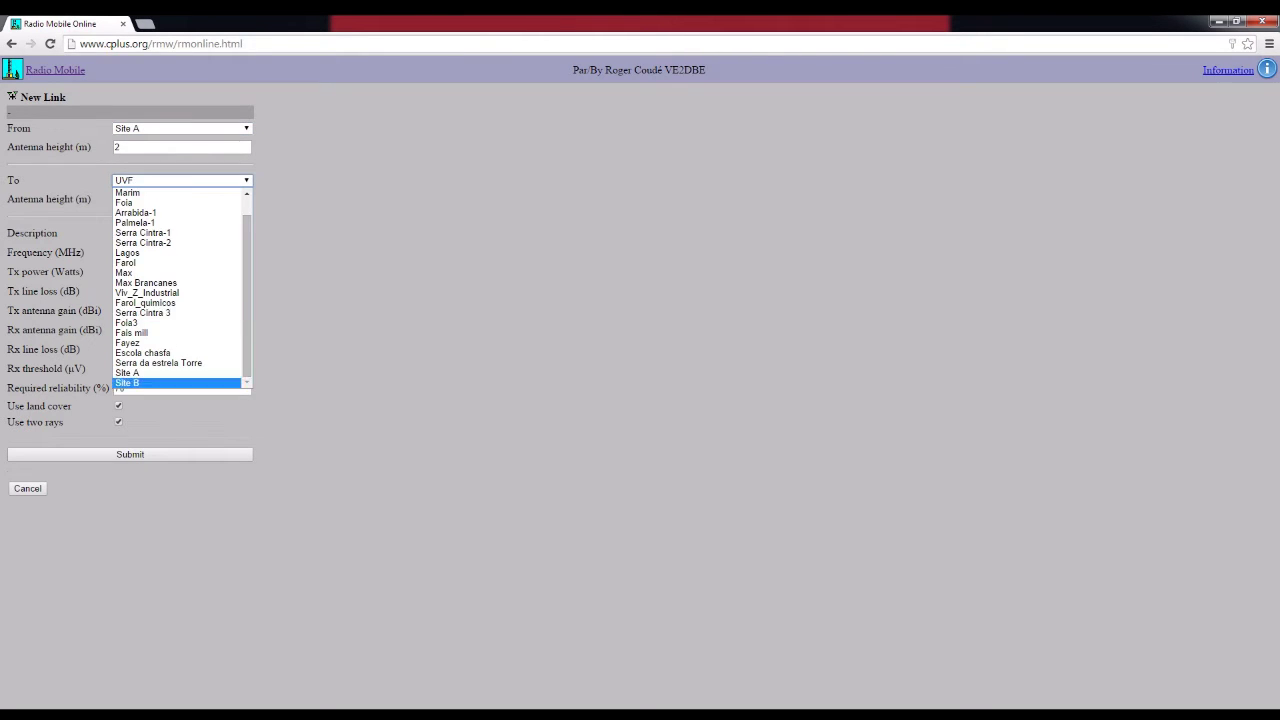
pyautogui.click(160, 372)
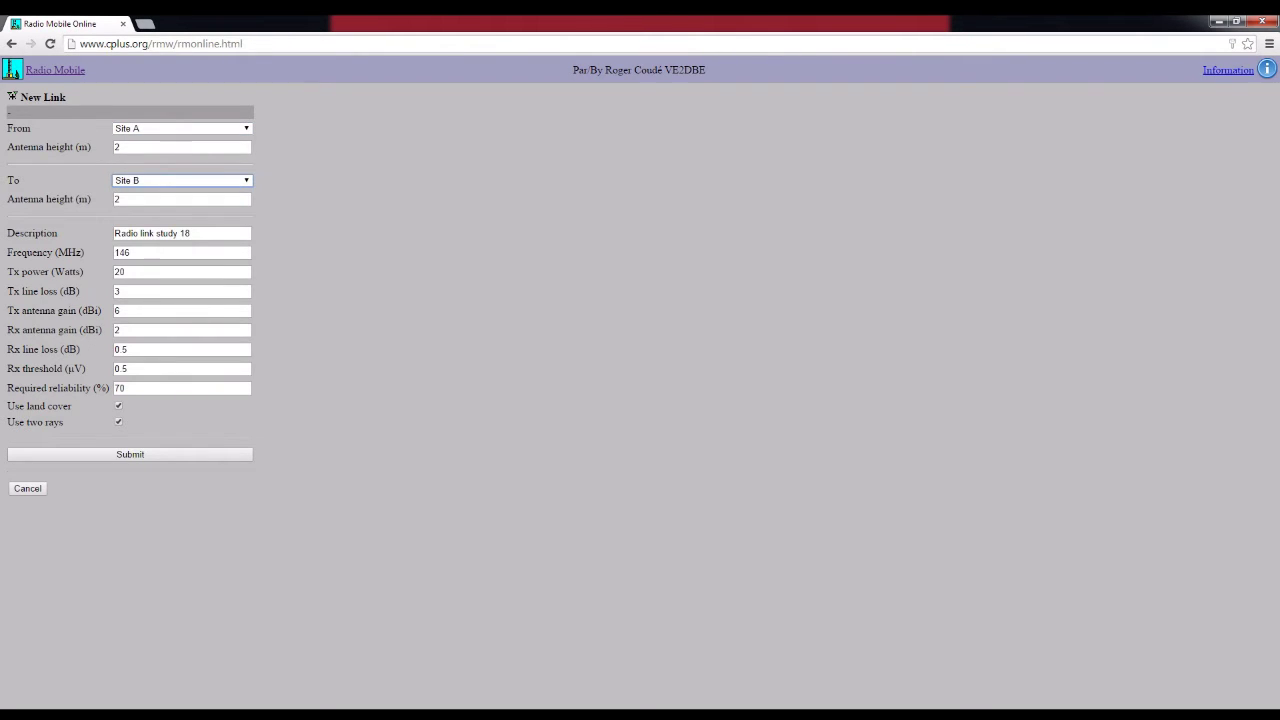
pyautogui.click(340, 220)
# - Set the antenna height to 20 m at Site A and 10 m at Site B
pyautogui.doubleClick(147, 148)
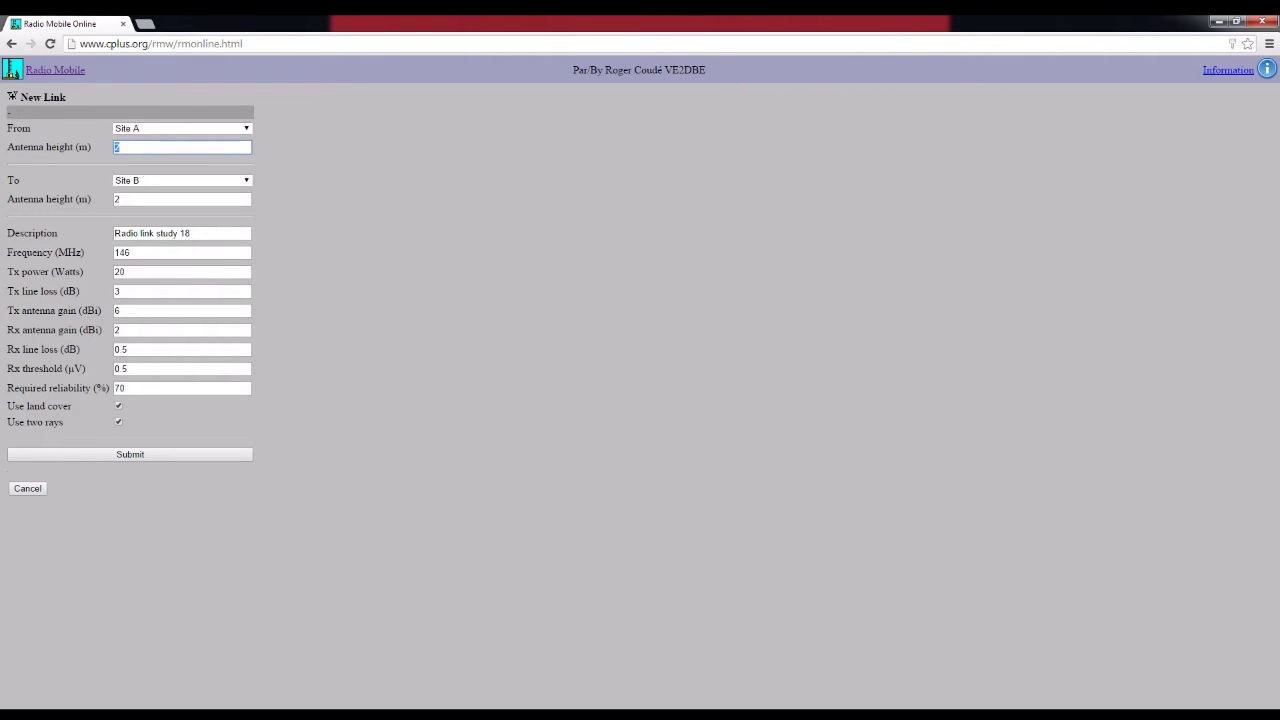
pyautogui.doubleClick(120, 147)
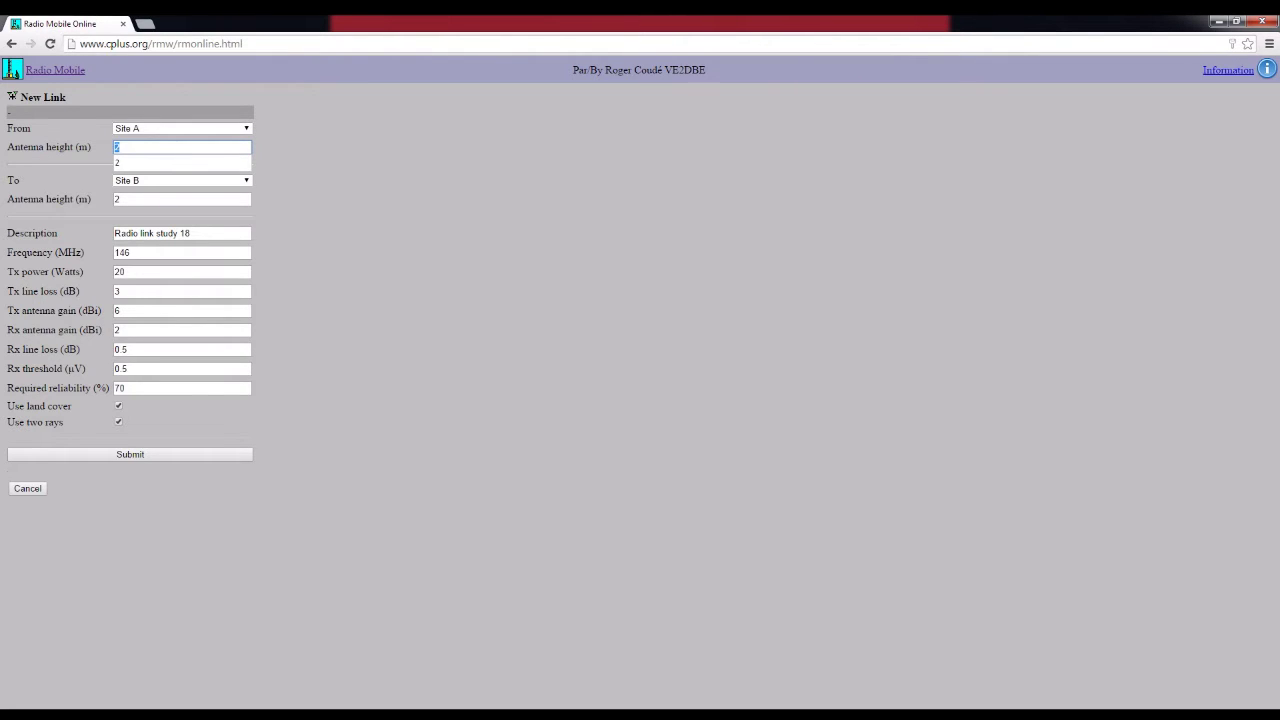
pyautogui.write('20')
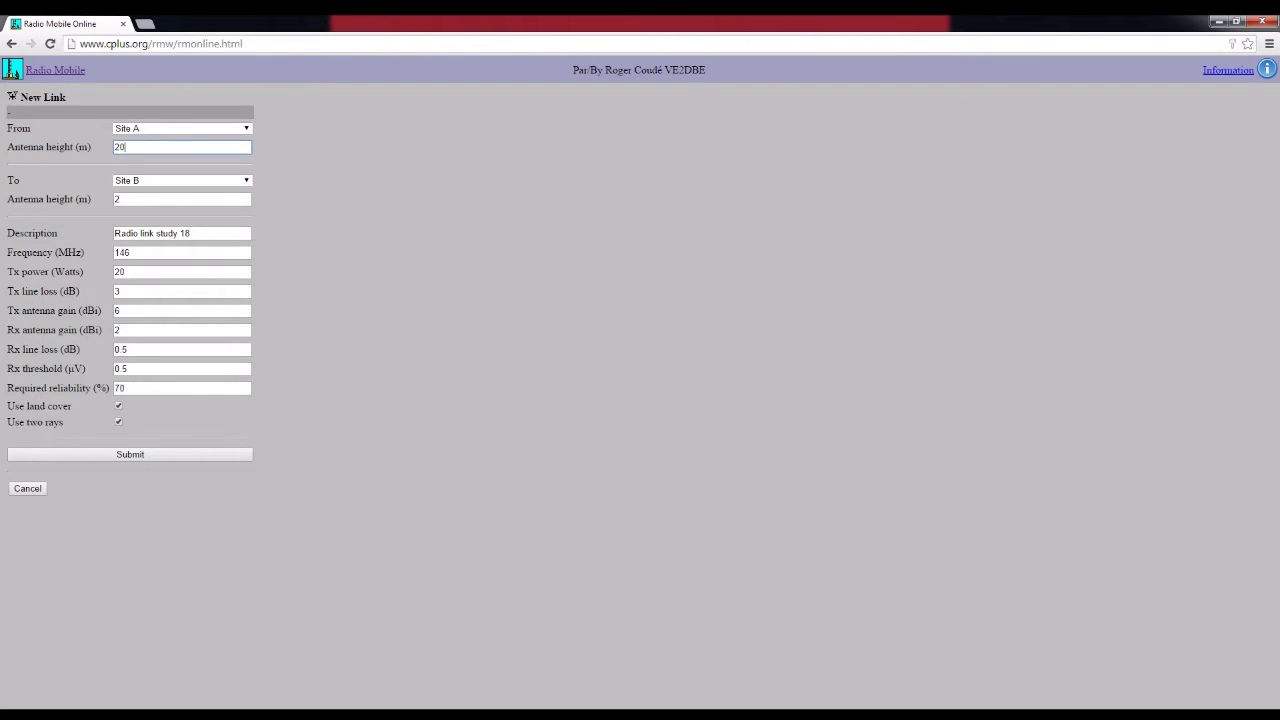
pyautogui.doubleClick(120, 199)
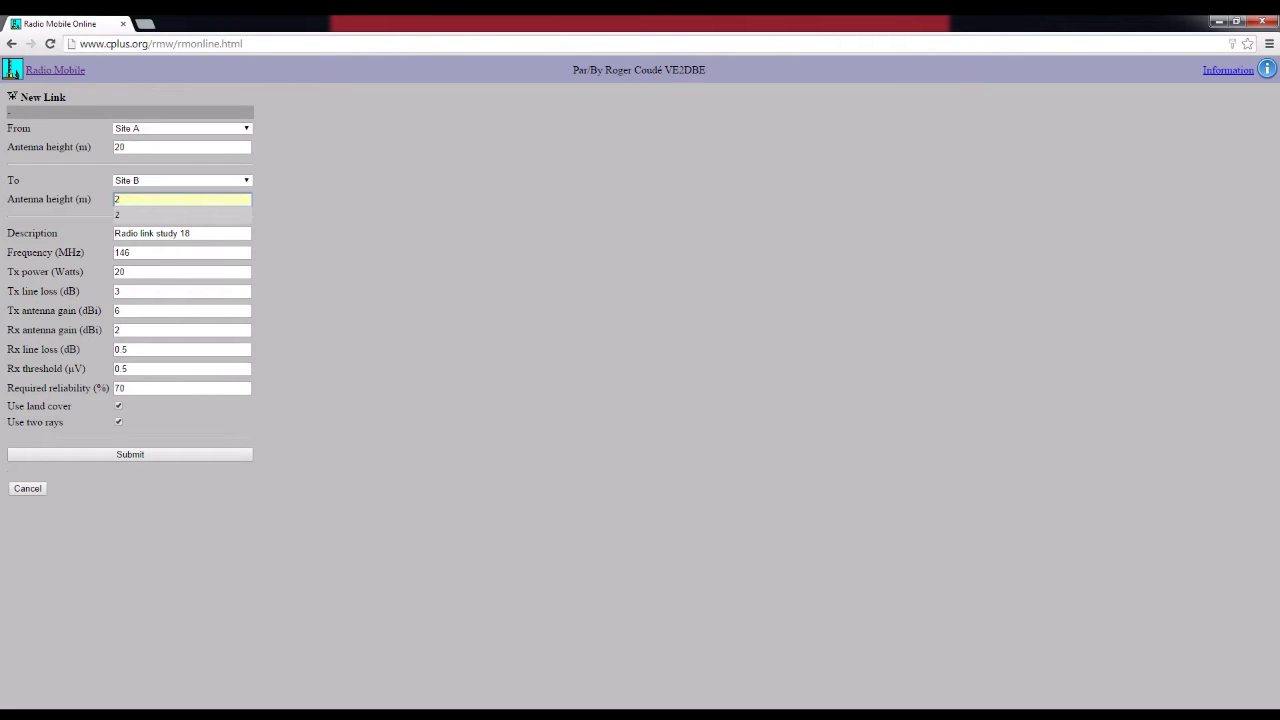
pyautogui.press('BackSpace')
pyautogui.write('10')
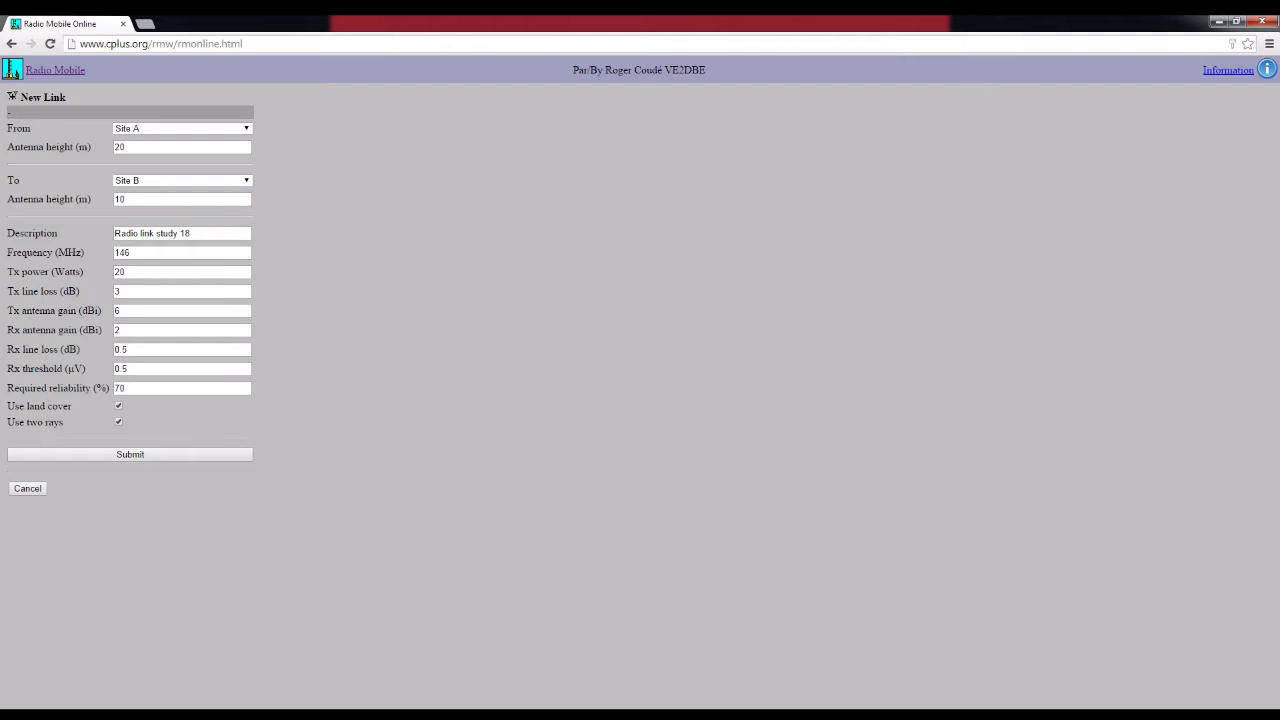
# - Describe the link as "Link A to B" and set its frequency to 2300 MHz
pyautogui.moveTo(192, 234); pyautogui.dragTo(112, 234)
pyautogui.write('L')
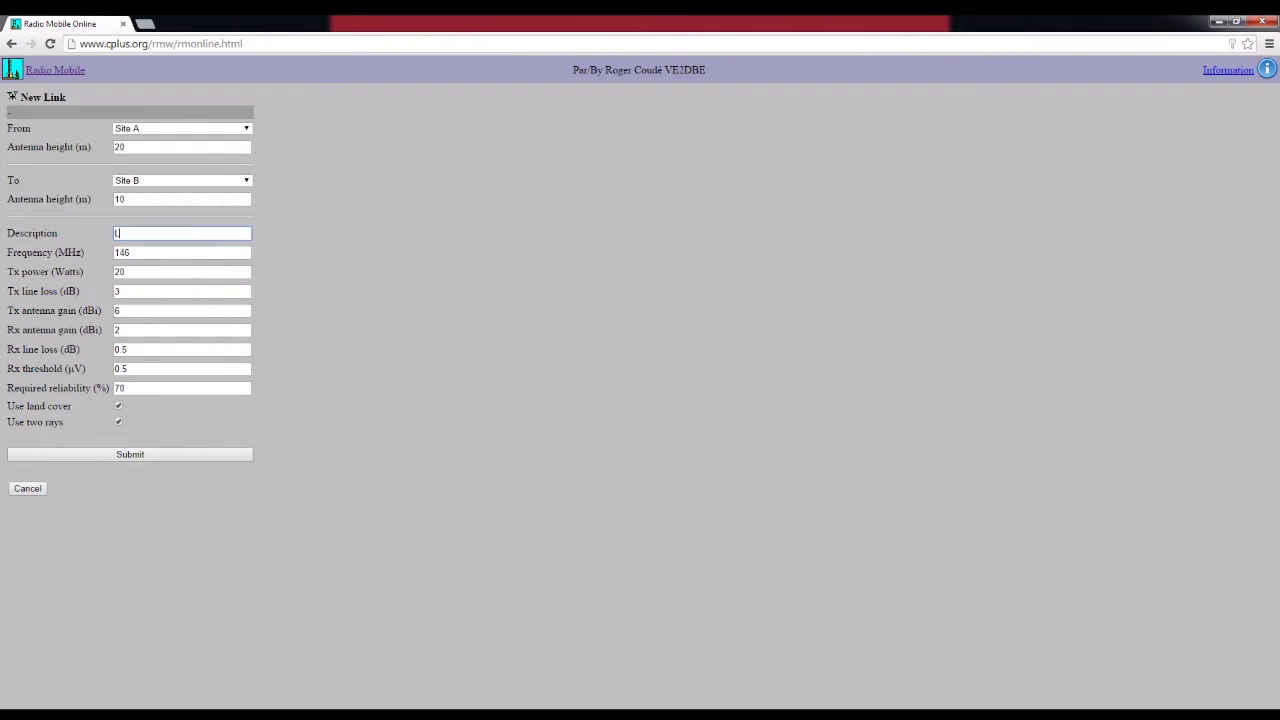
pyautogui.write('ink A to B')
pyautogui.press('Tab')
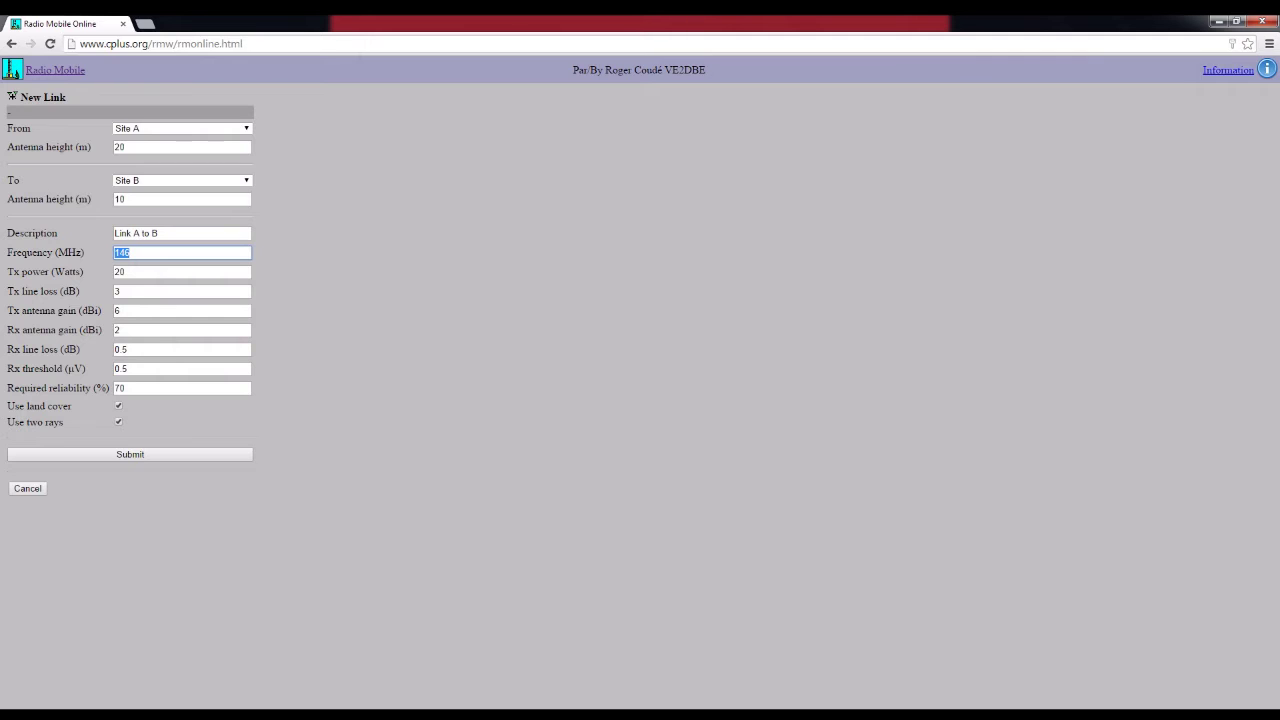
pyautogui.write('2300')
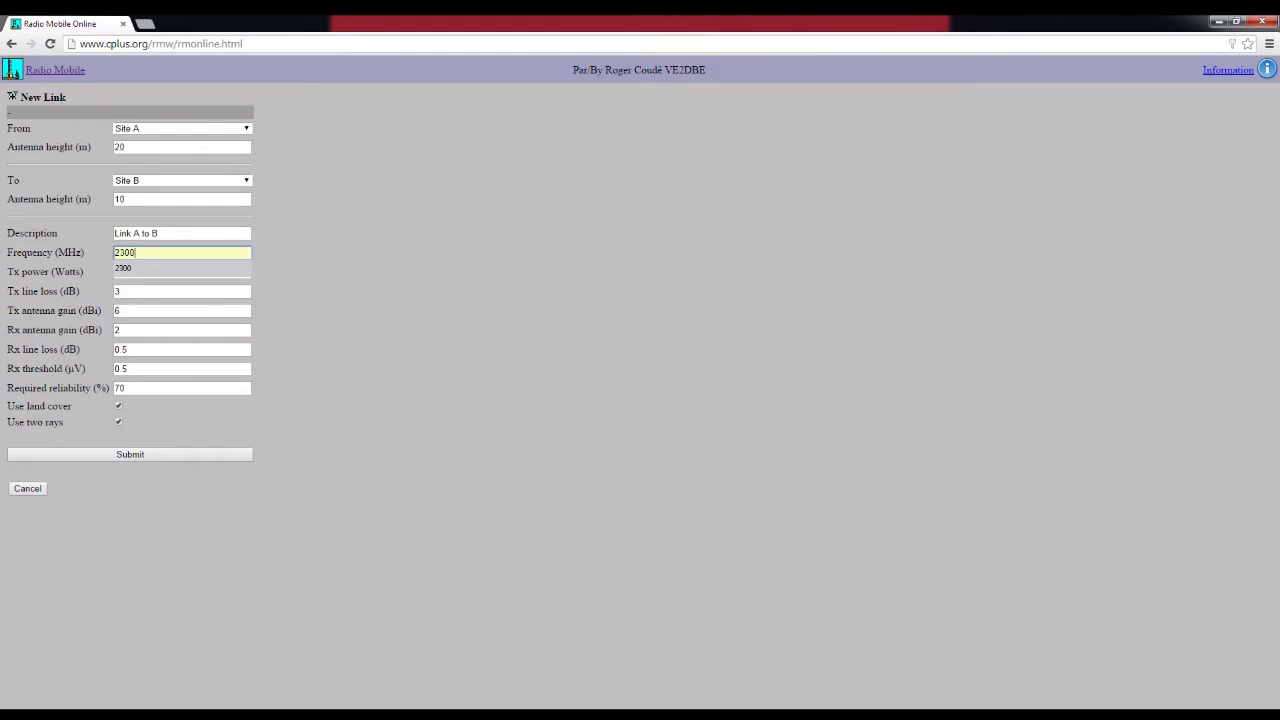
pyautogui.click(360, 290)
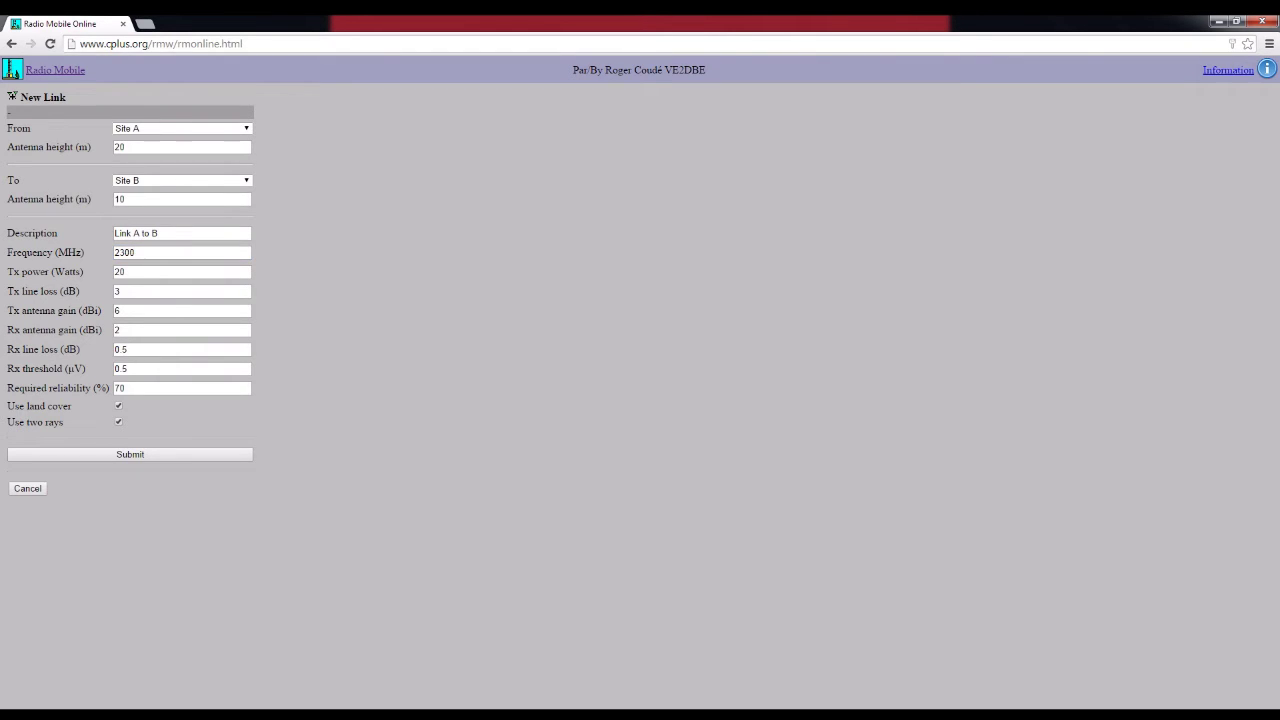
# - Try a link frequency of 5650 MHz and return it to 2300 MHz
pyautogui.doubleClick(124, 253)
pyautogui.write('5650')
pyautogui.hotkey('shift', 'Left')
pyautogui.hotkey('shift', 'Left')
pyautogui.hotkey('shift', 'Left')
pyautogui.hotkey('shift', 'Left')
pyautogui.write('2300')
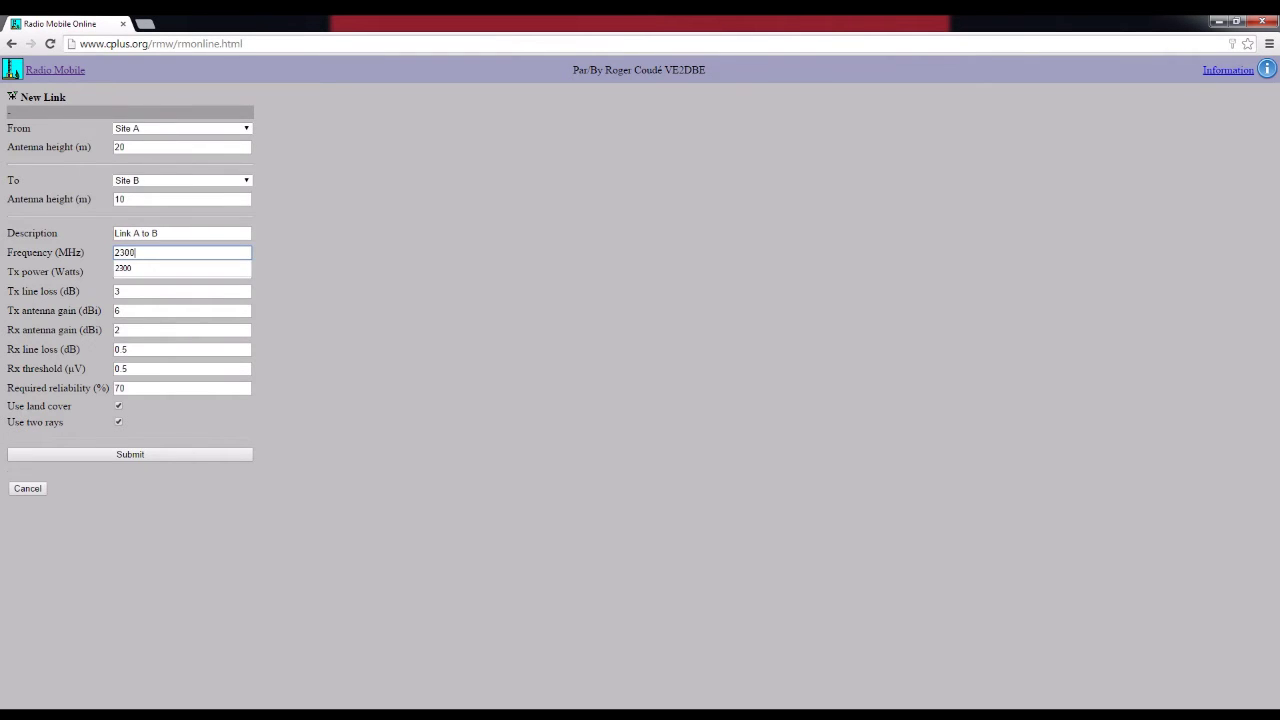
pyautogui.click(124, 269)
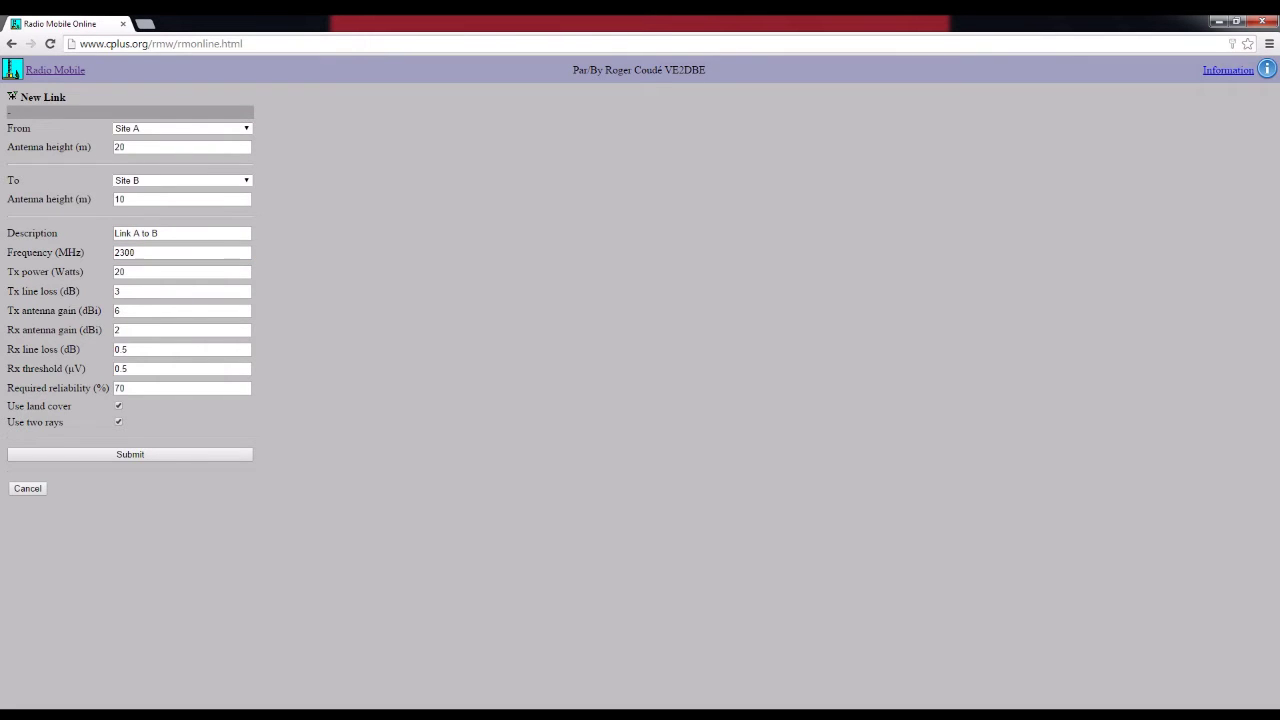
# - Set the link's transmit power to 0.1 W and its transmit antenna gain to 24 dBi
pyautogui.doubleClick(119, 272)
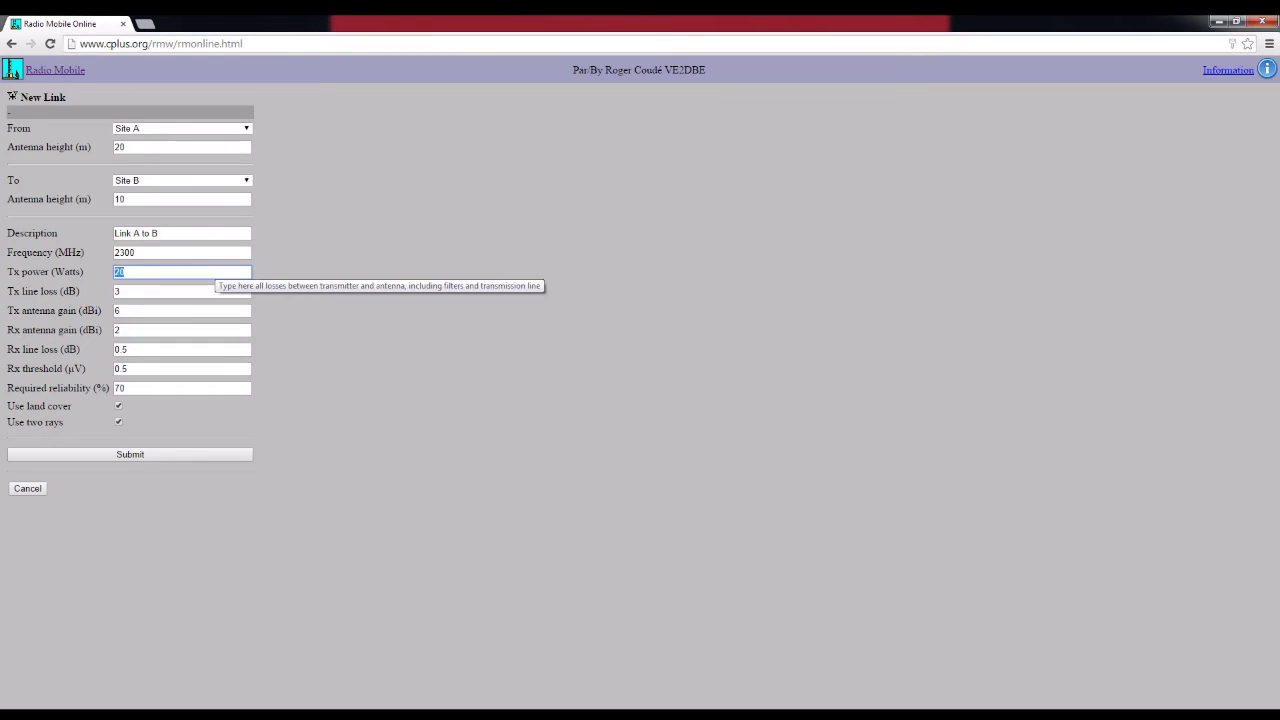
pyautogui.write('0.1')
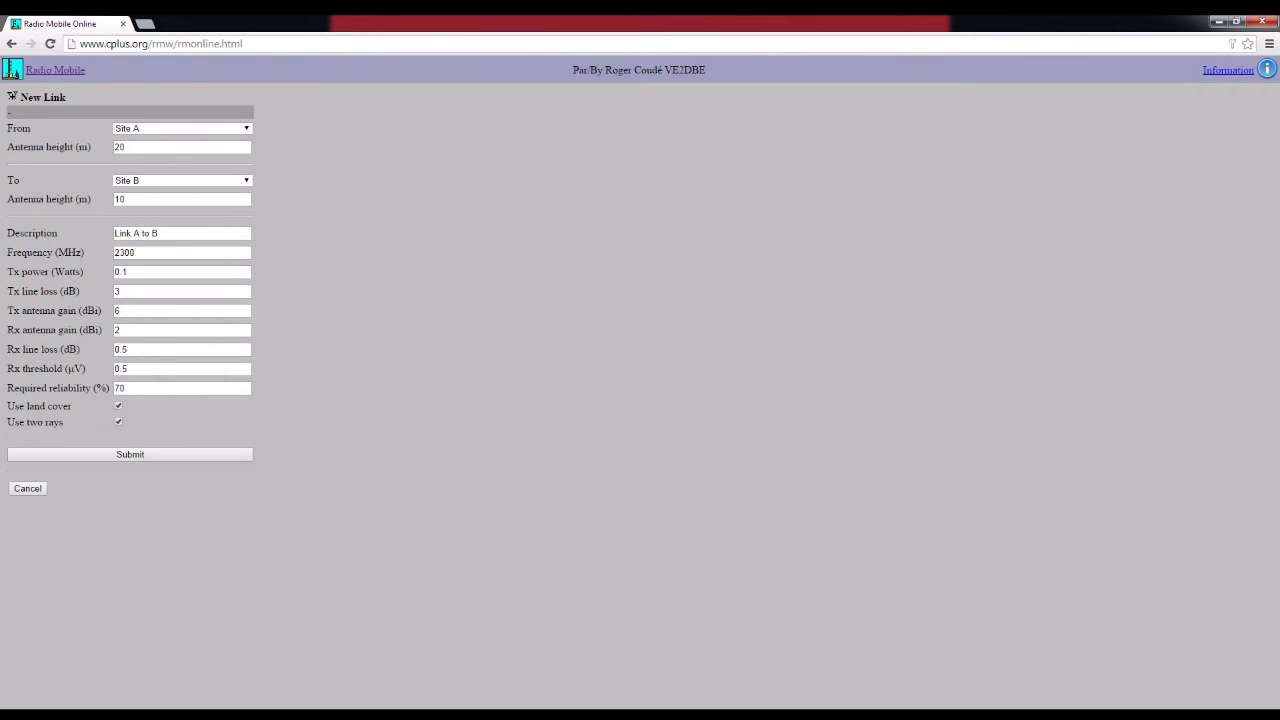
pyautogui.press('Tab')
pyautogui.press('Tab')
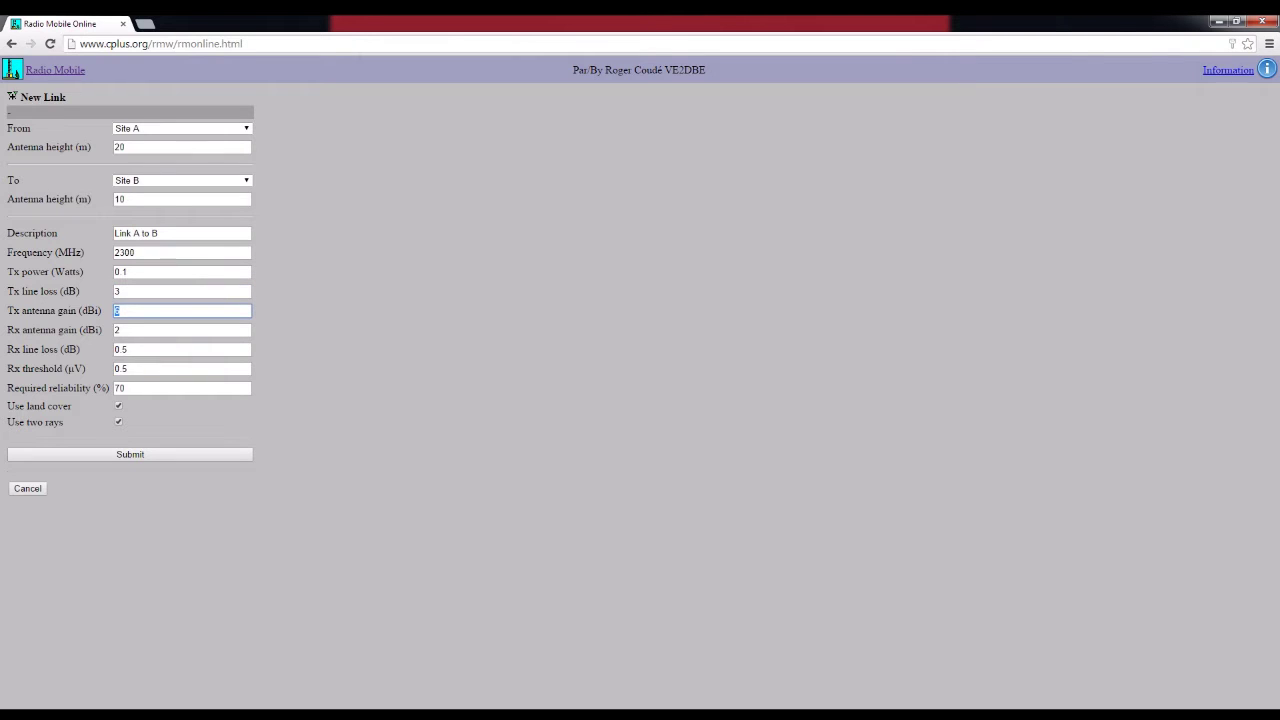
pyautogui.write('24')
pyautogui.press('Tab')
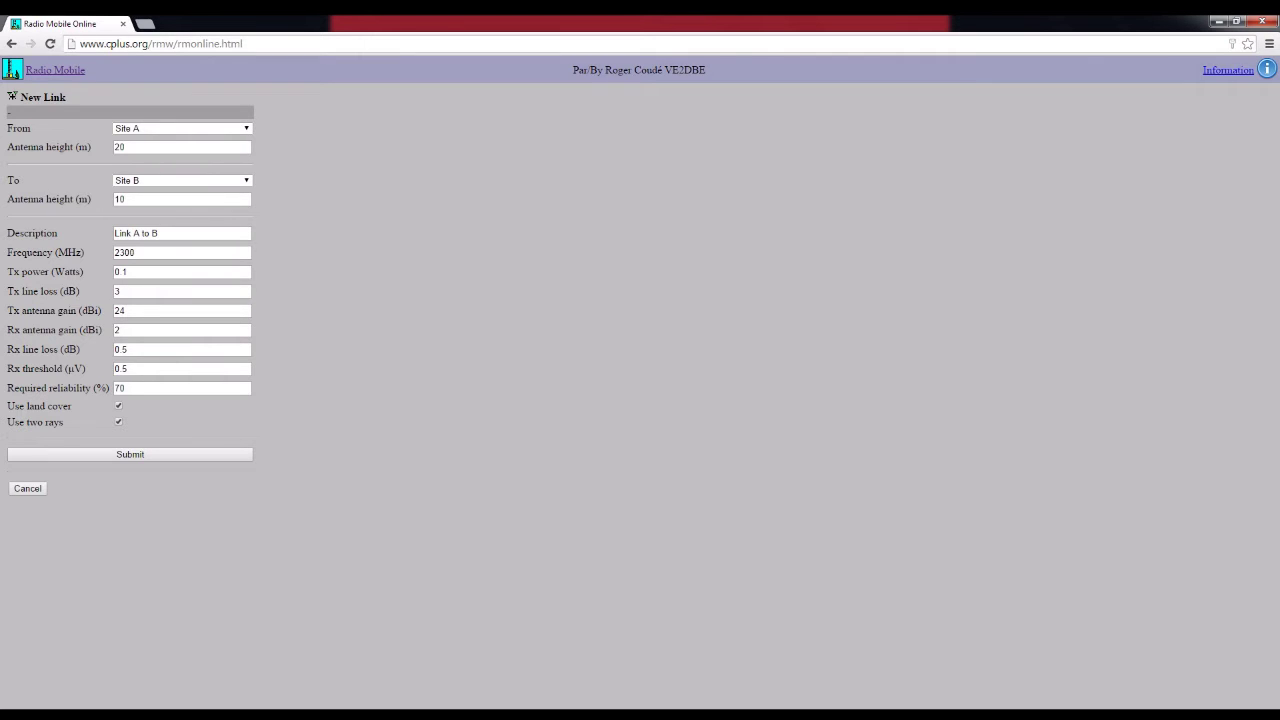
# - Set the link's receive antenna gain to 20 dBi and its receive line loss to 3 dB
pyautogui.press('Tab')
pyautogui.write('20')
pyautogui.press('Tab')
pyautogui.press('Tab')
pyautogui.write('3')
pyautogui.moveTo(6, 349); pyautogui.dragTo(101, 331)
pyautogui.moveTo(6, 330); pyautogui.dragTo(101, 330)
pyautogui.moveTo(6, 349); pyautogui.dragTo(80, 349)
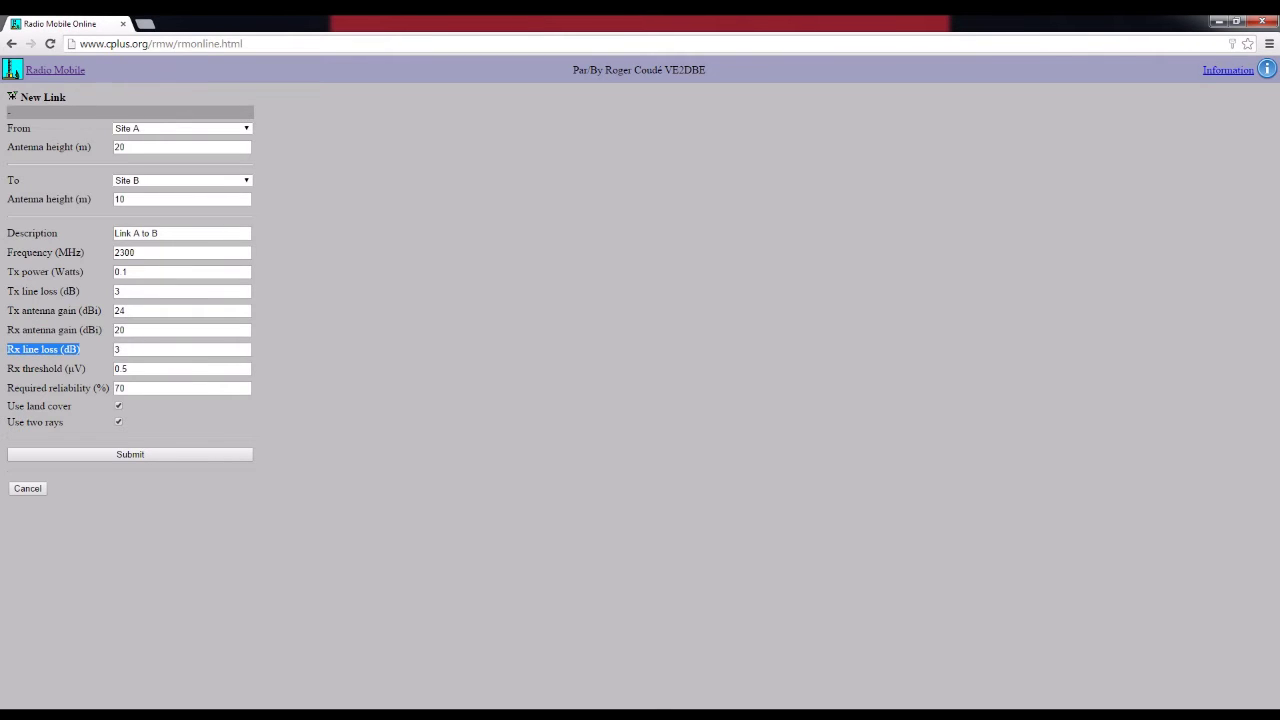
# - Review the new link's receive threshold and required reliability settings
pyautogui.moveTo(6, 368); pyautogui.dragTo(69, 368)
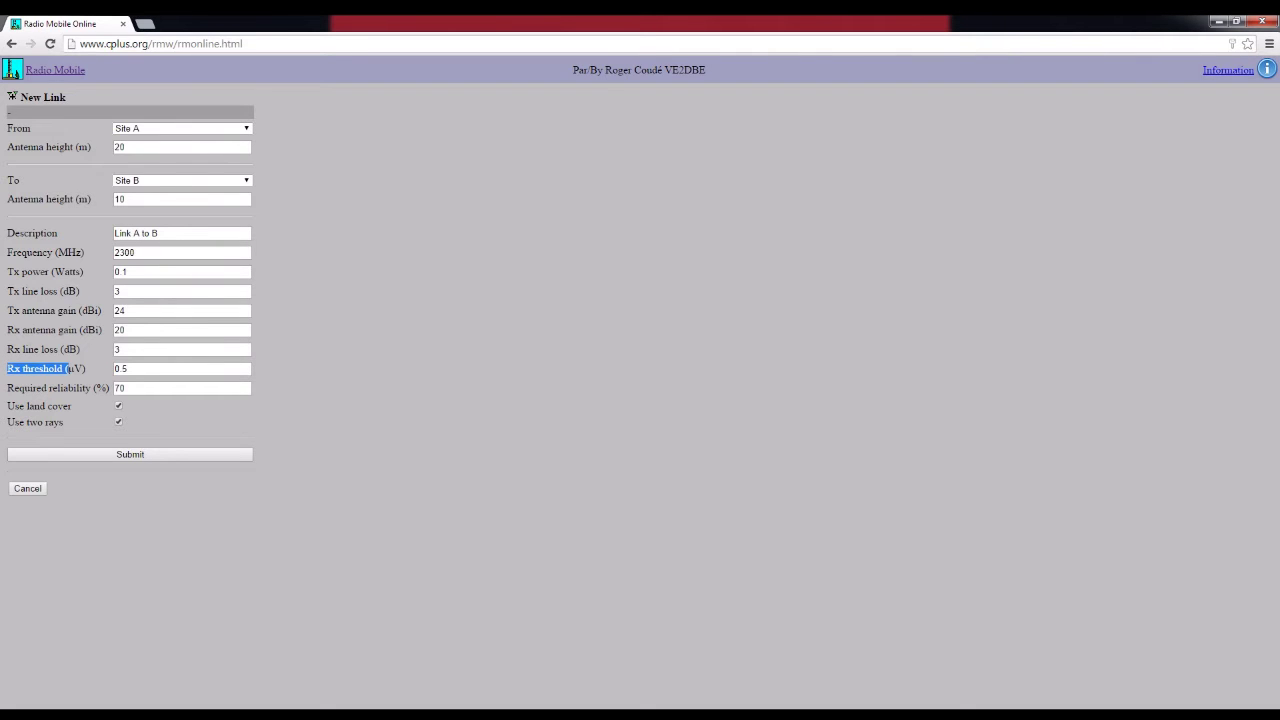
pyautogui.click(69, 368)
pyautogui.click(134, 369)
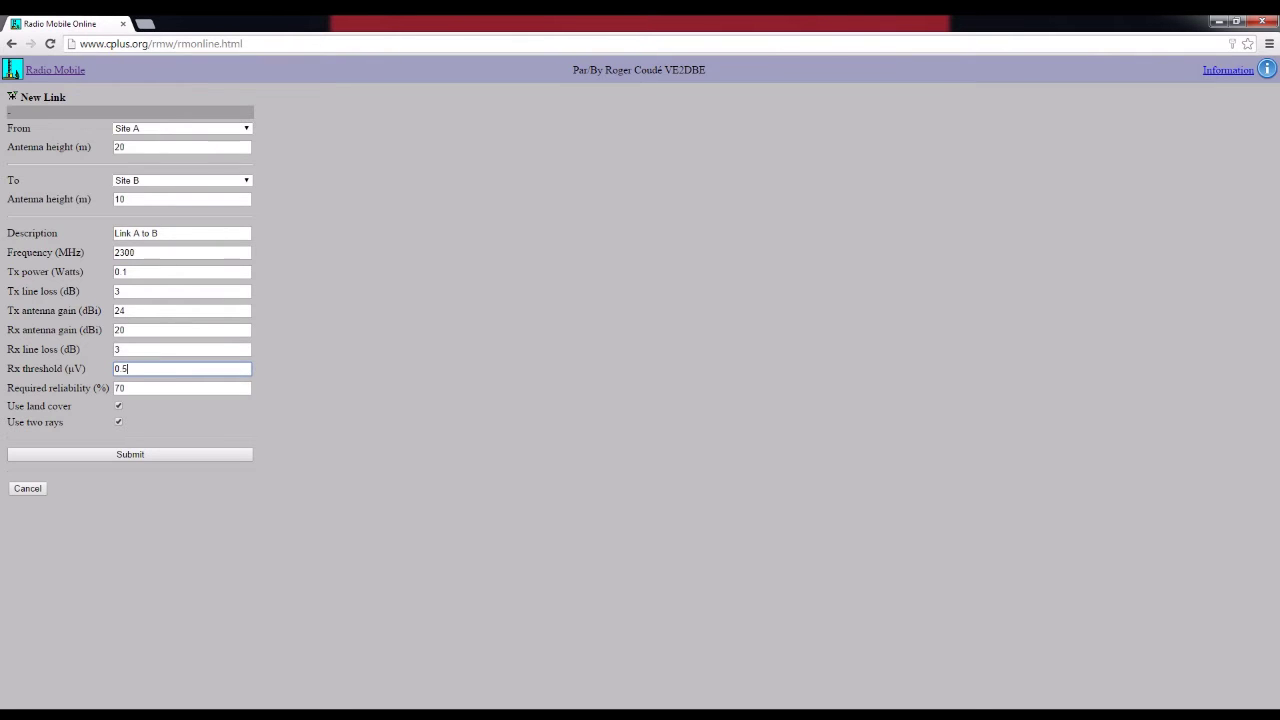
pyautogui.moveTo(129, 369); pyautogui.dragTo(113, 371)
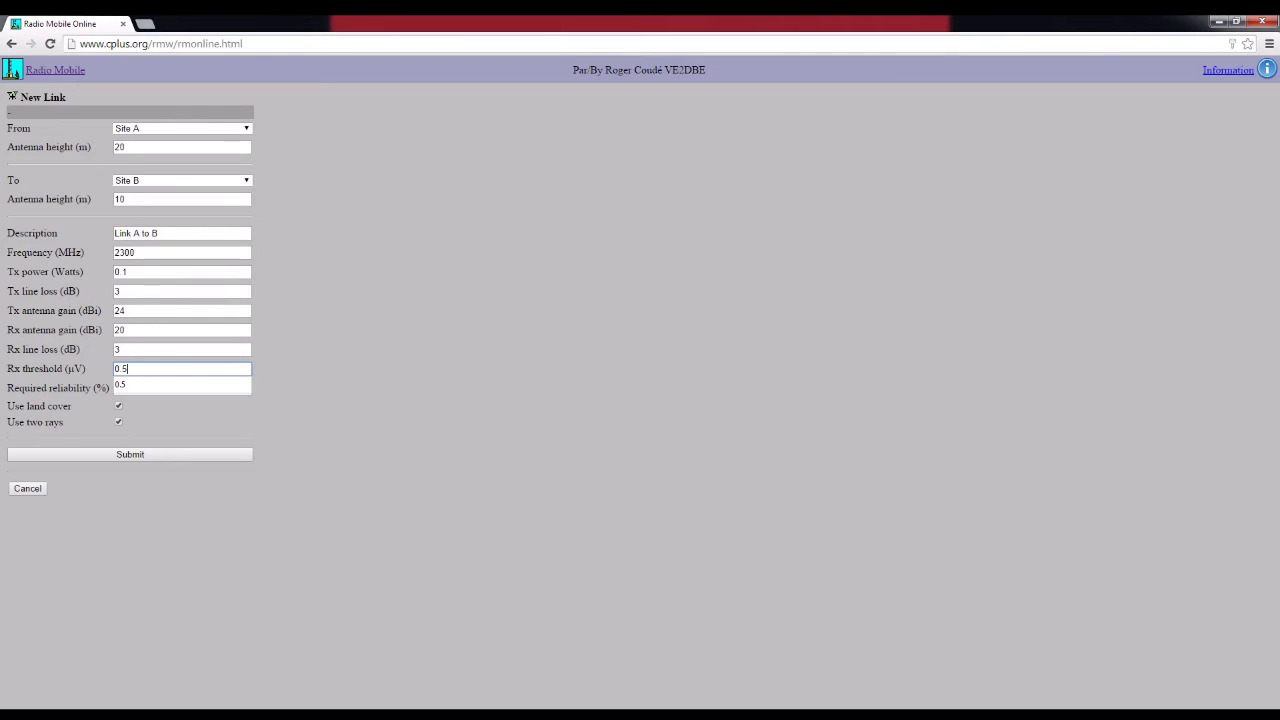
pyautogui.click(400, 375)
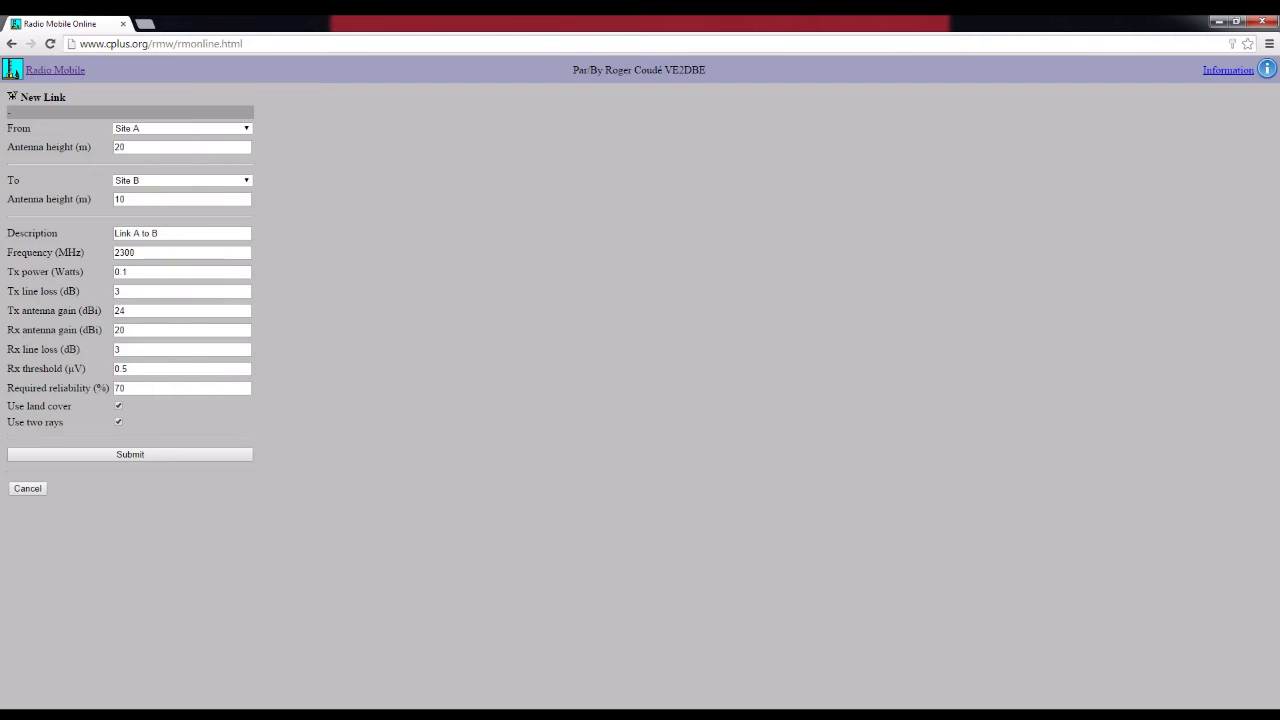
pyautogui.moveTo(129, 369); pyautogui.dragTo(113, 369)
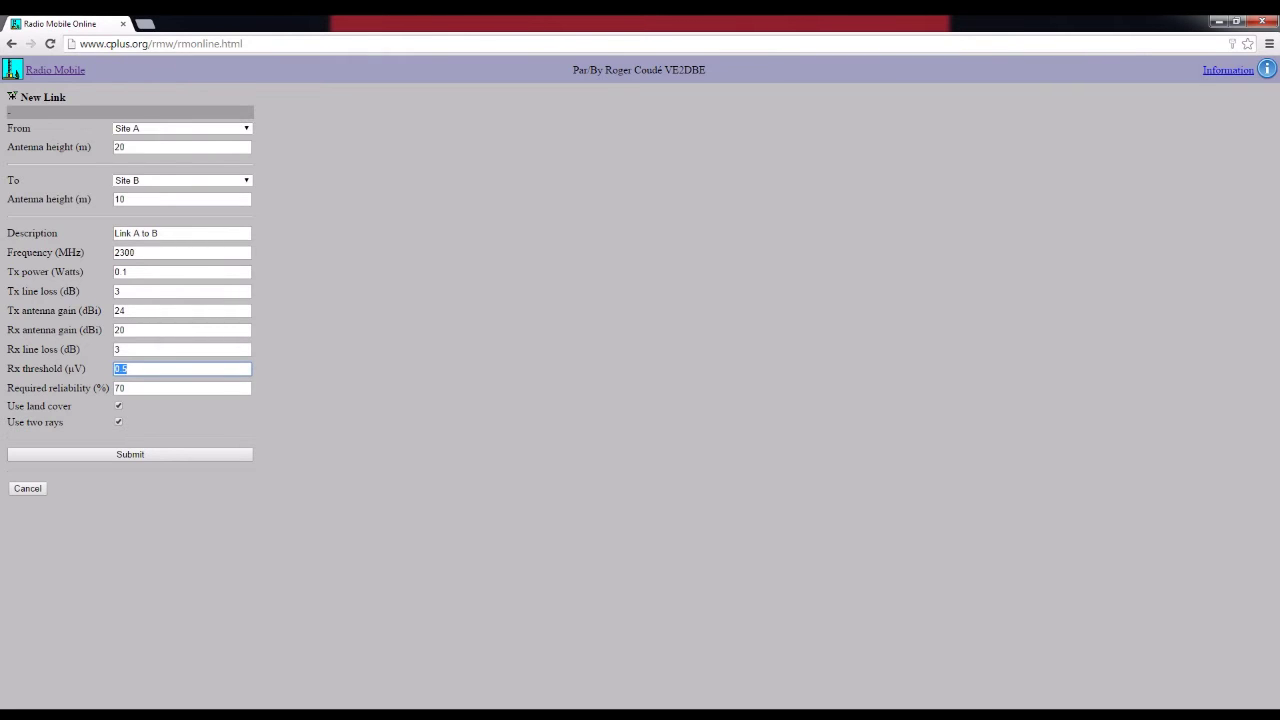
pyautogui.moveTo(87, 369); pyautogui.dragTo(113, 369)
pyautogui.moveTo(14, 388); pyautogui.dragTo(113, 388)
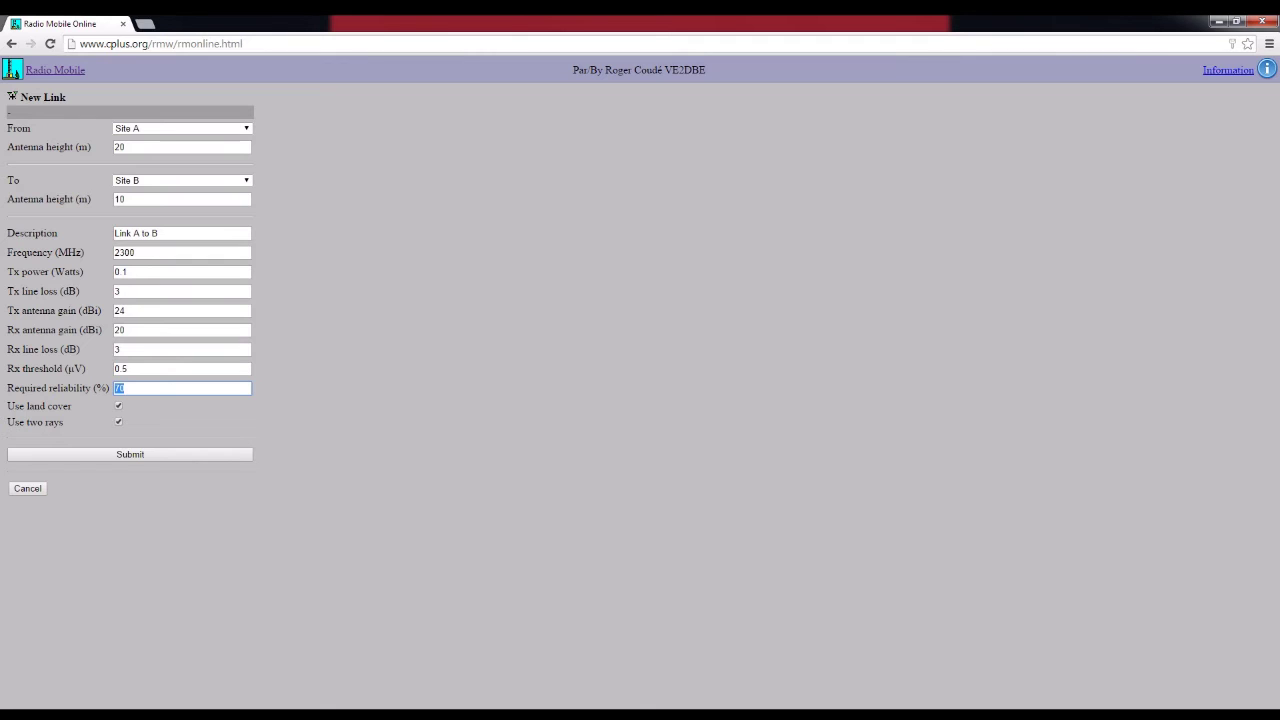
# - Check the link's line losses and transmit antenna gain, and submit the new link for calculation
pyautogui.moveTo(7, 291); pyautogui.dragTo(35, 291)
pyautogui.moveTo(8, 350); pyautogui.dragTo(108, 350)
pyautogui.click(95, 350)
pyautogui.moveTo(7, 311); pyautogui.dragTo(88, 311)
pyautogui.click(88, 311)
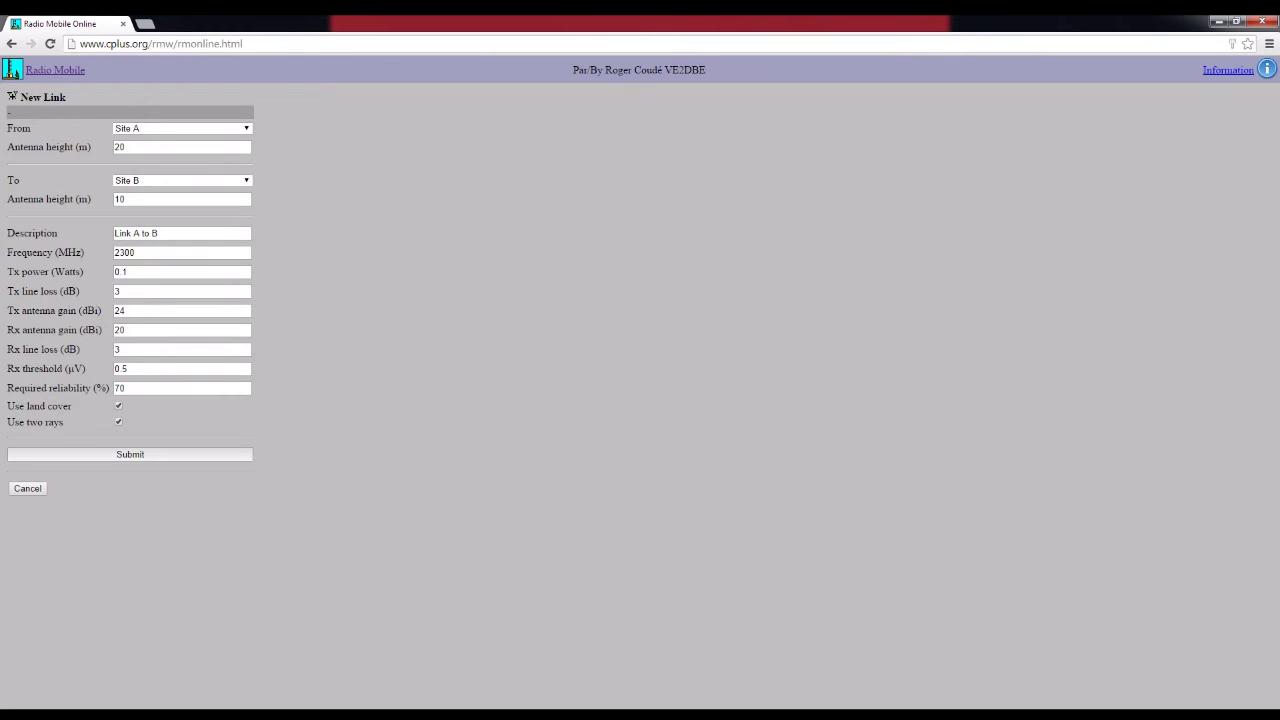
pyautogui.click(130, 454)
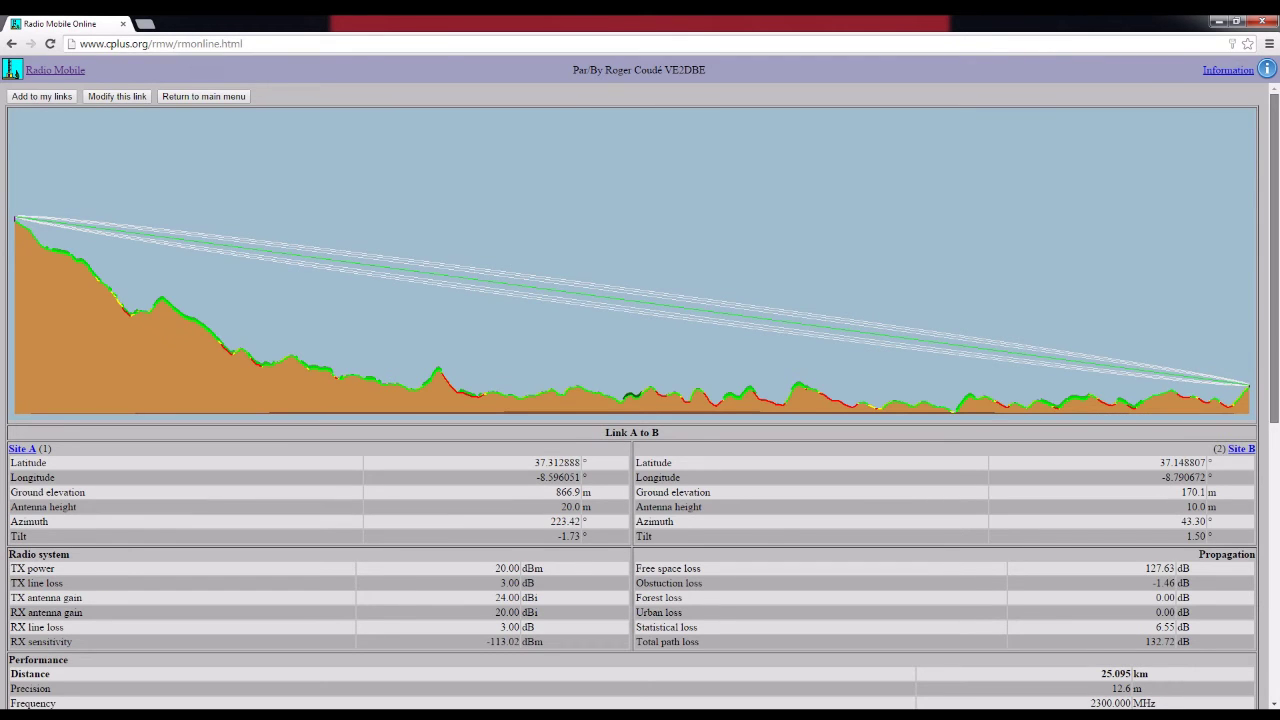
# - Examine the link's terrain profile, the sites' ground elevation and azimuth, and the route map
pyautogui.scroll(-2, 640, 400)
pyautogui.scroll(2, 640, 400)
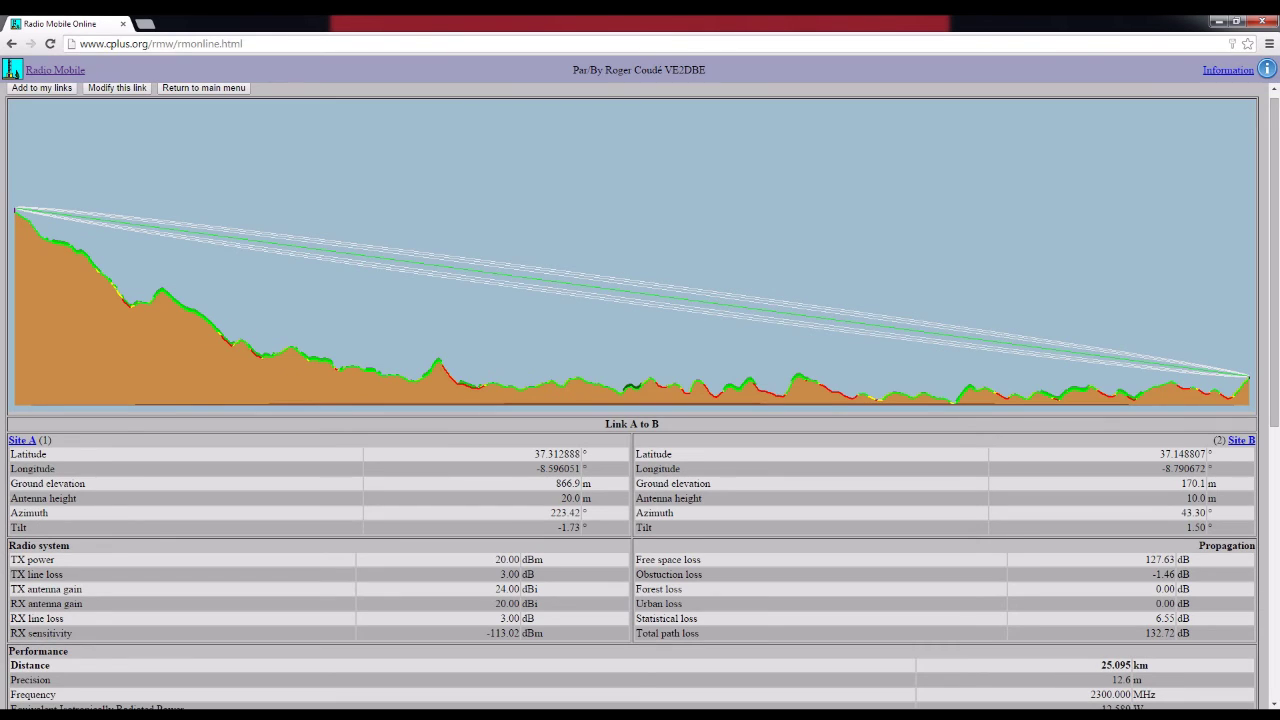
pyautogui.moveTo(576, 484); pyautogui.dragTo(556, 484)
pyautogui.moveTo(10, 513); pyautogui.dragTo(47, 513)
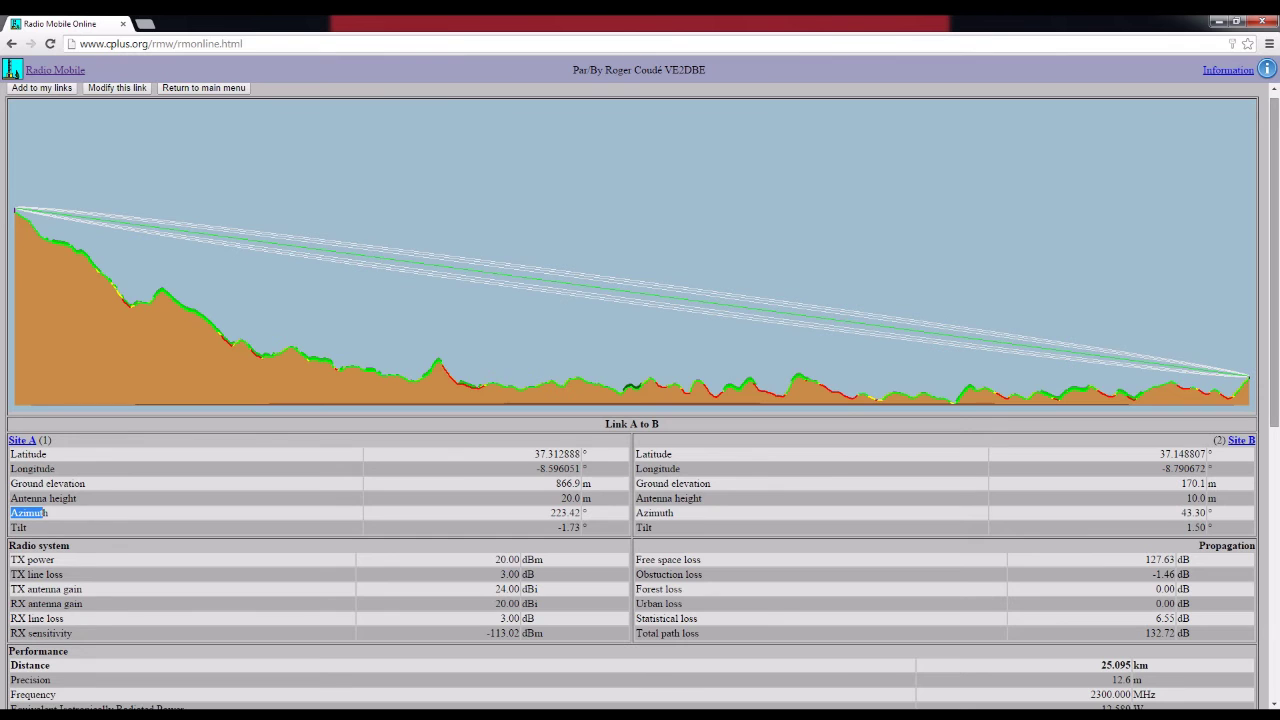
pyautogui.scroll(-3, 640, 400)
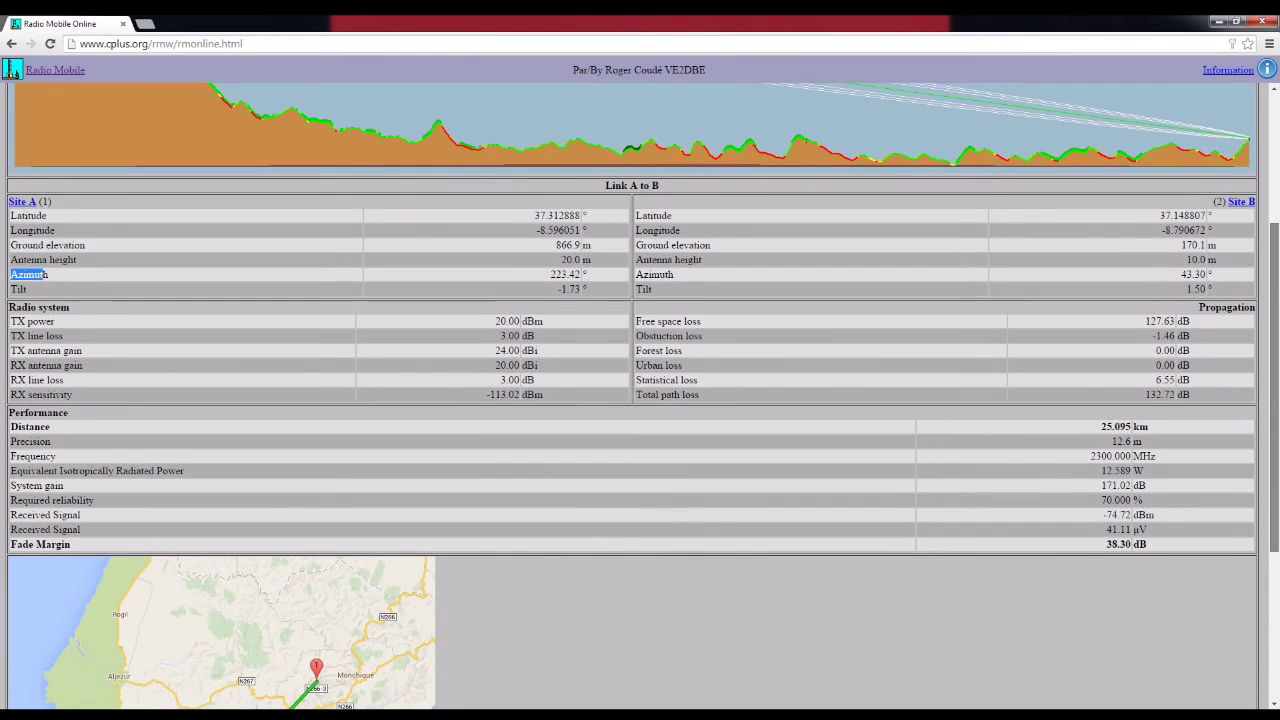
pyautogui.scroll(-2, 640, 400)
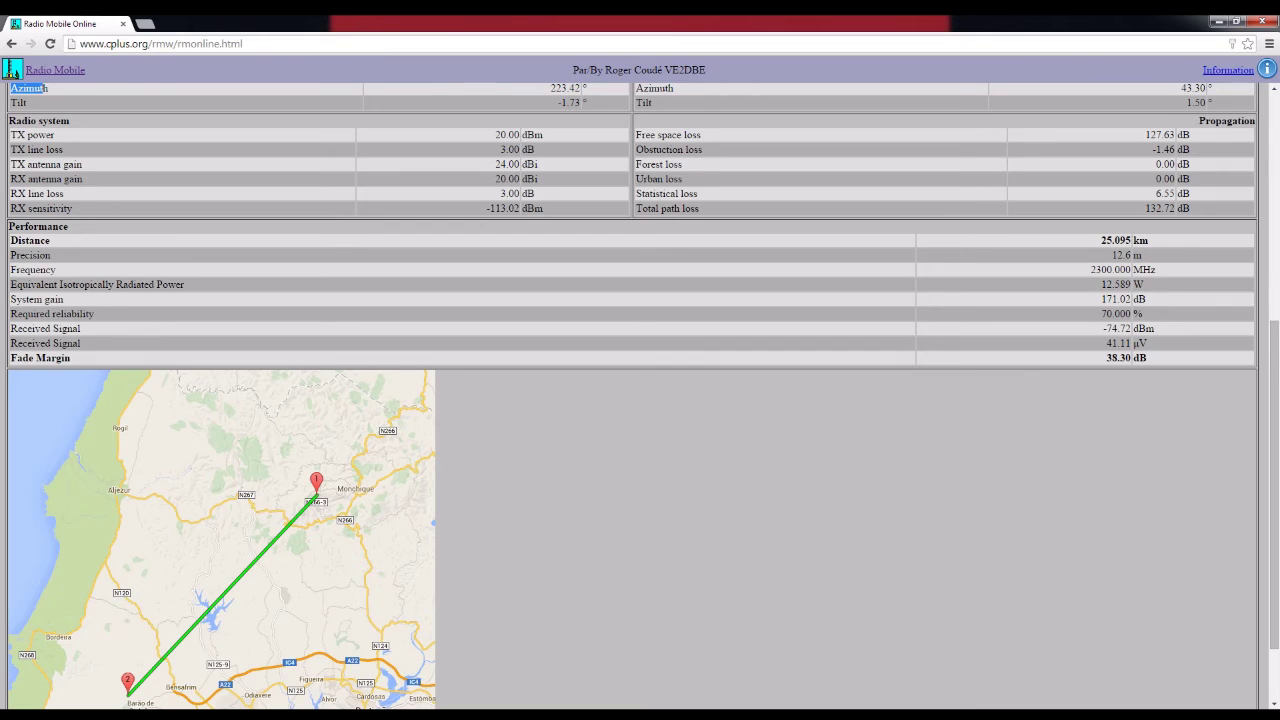
# - Compare the antenna azimuths of Site A and Site B with the link direction on the map
pyautogui.click(48, 89)
pyautogui.moveTo(48, 89); pyautogui.dragTo(10, 89)
pyautogui.moveTo(1274, 485); pyautogui.dragTo(1274, 482)
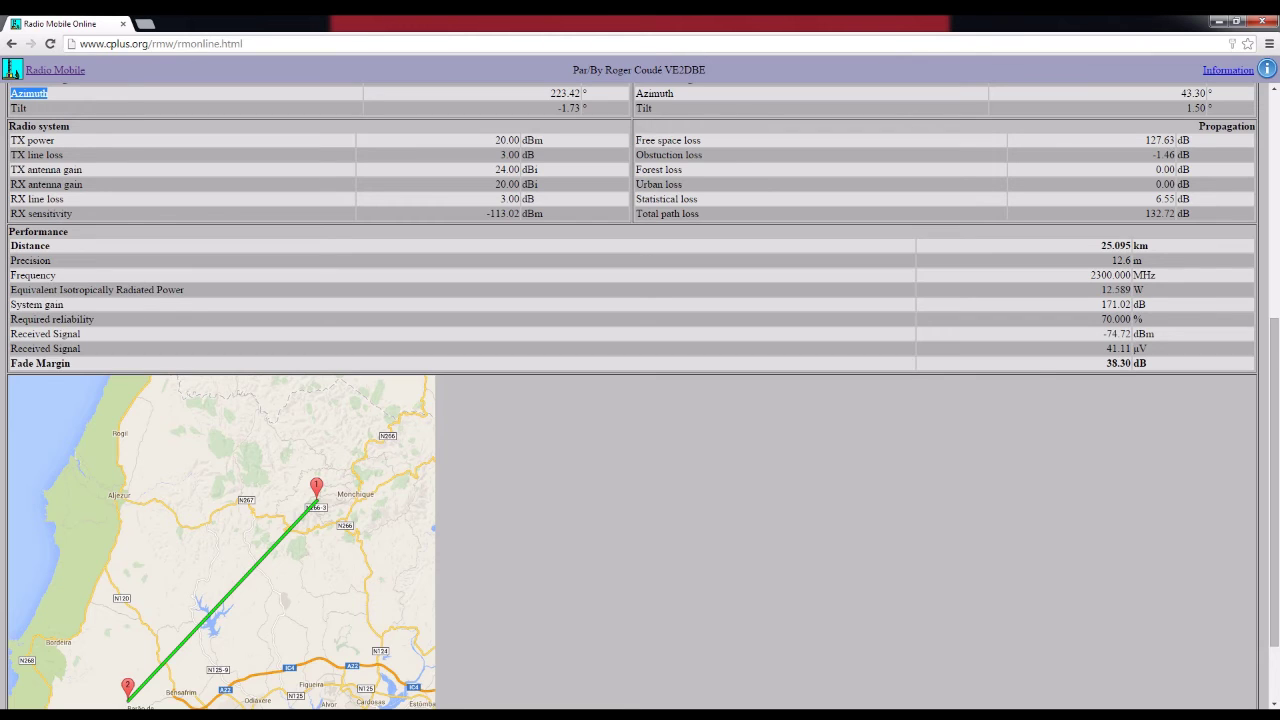
pyautogui.moveTo(550, 93); pyautogui.dragTo(580, 93)
pyautogui.click(577, 94)
pyautogui.moveTo(1180, 93); pyautogui.dragTo(1206, 93)
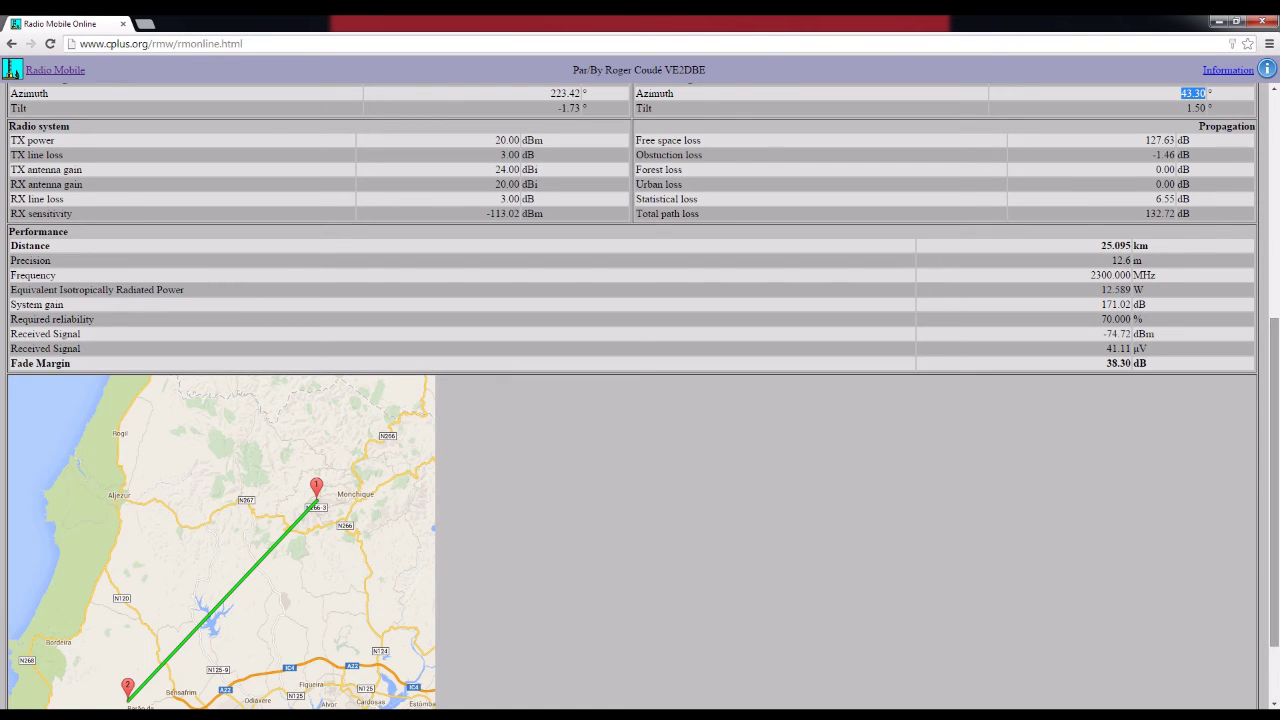
pyautogui.moveTo(1274, 482); pyautogui.dragTo(1274, 384)
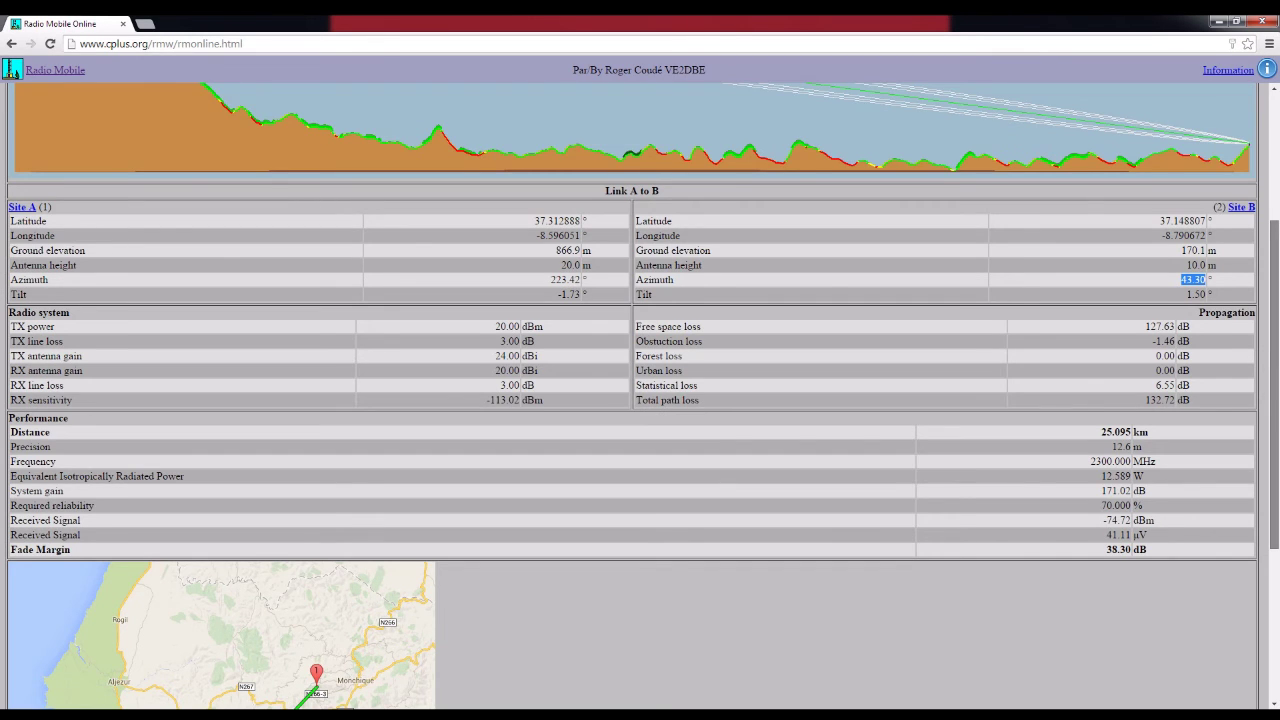
pyautogui.moveTo(1274, 384); pyautogui.dragTo(1274, 439)
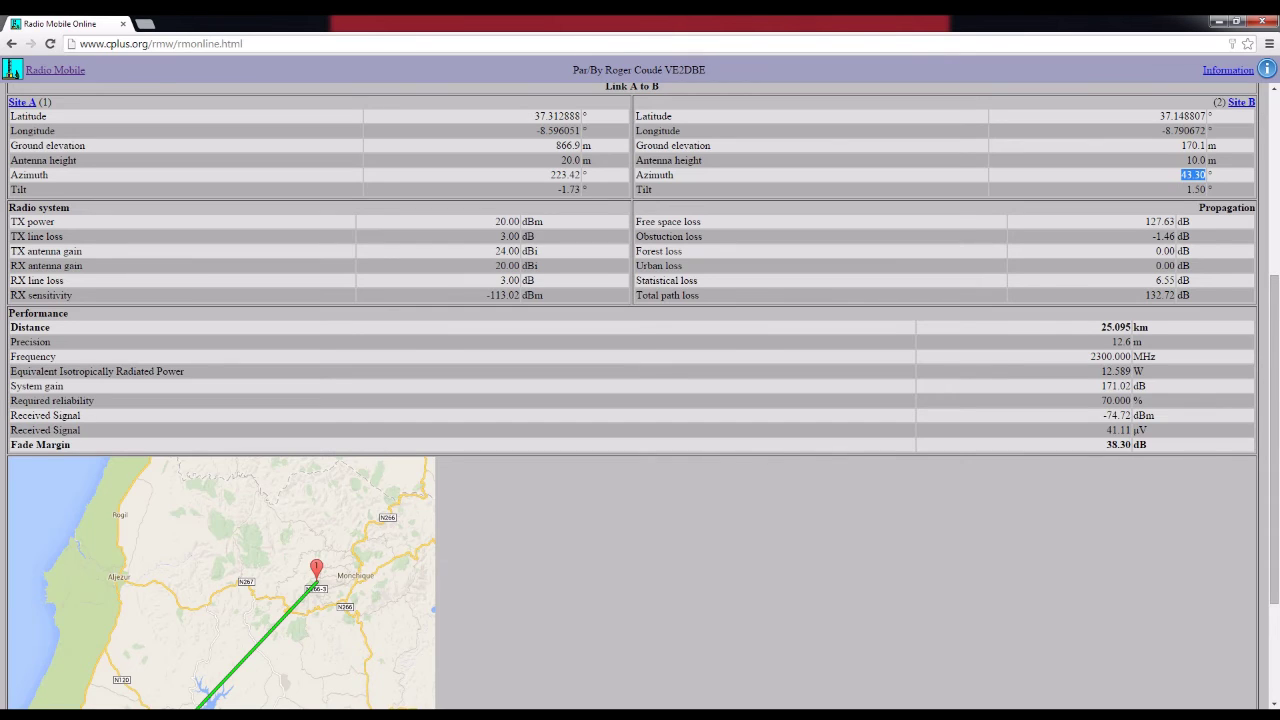
# - Compare the antenna tilt angles of Site A and Site B
pyautogui.moveTo(556, 190); pyautogui.dragTo(581, 190)
pyautogui.click(580, 190)
pyautogui.moveTo(1186, 190); pyautogui.dragTo(1207, 190)
pyautogui.click(1209, 190)
pyautogui.moveTo(557, 190); pyautogui.dragTo(350, 190)
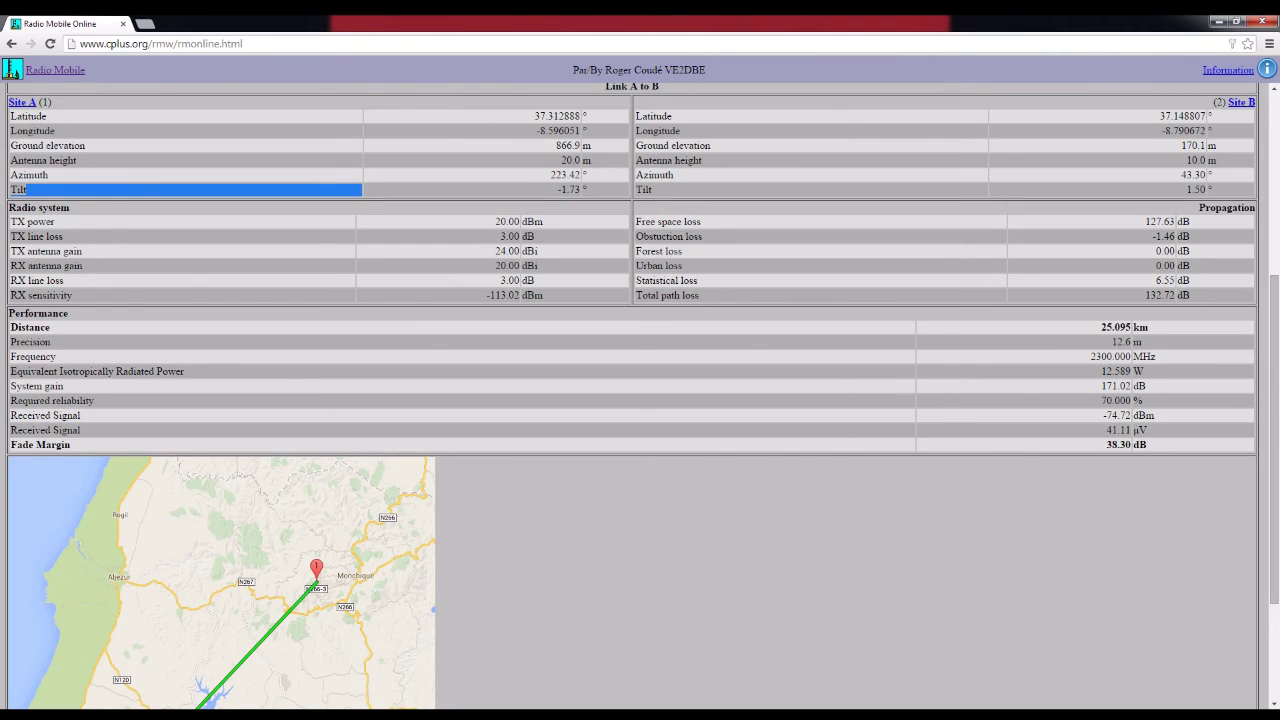
pyautogui.moveTo(25, 189); pyautogui.dragTo(578, 189)
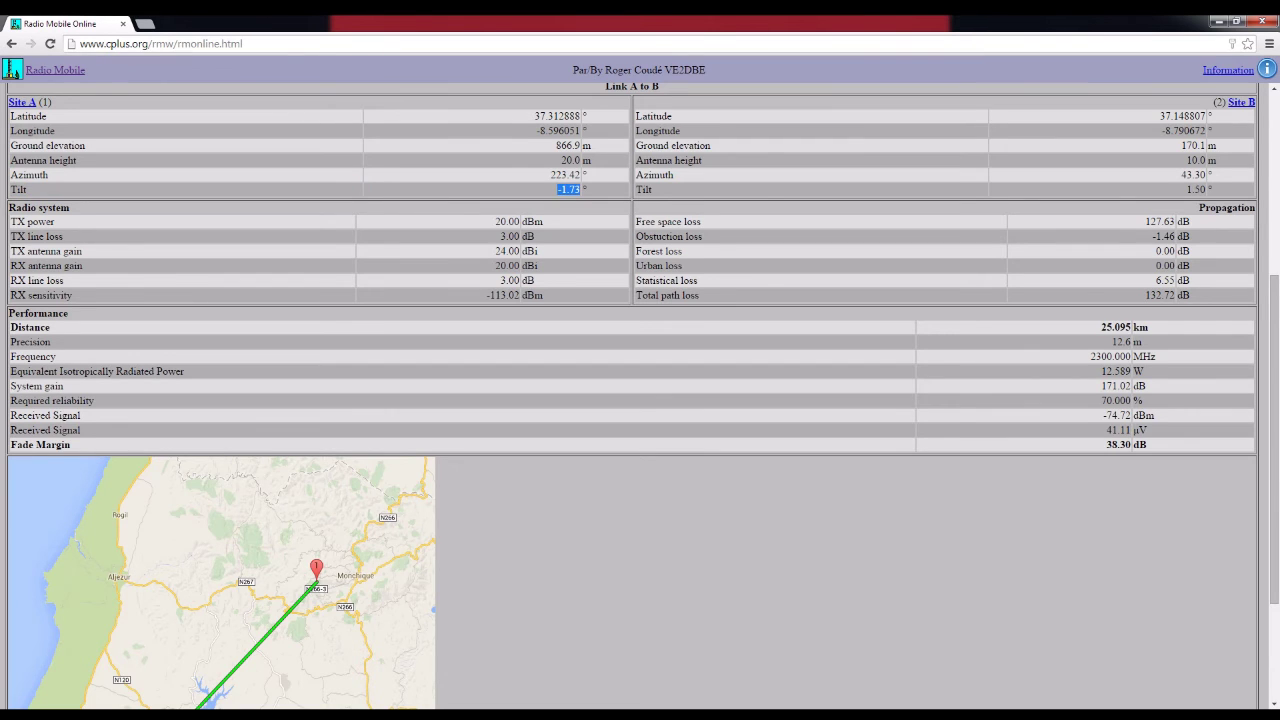
pyautogui.click(578, 190)
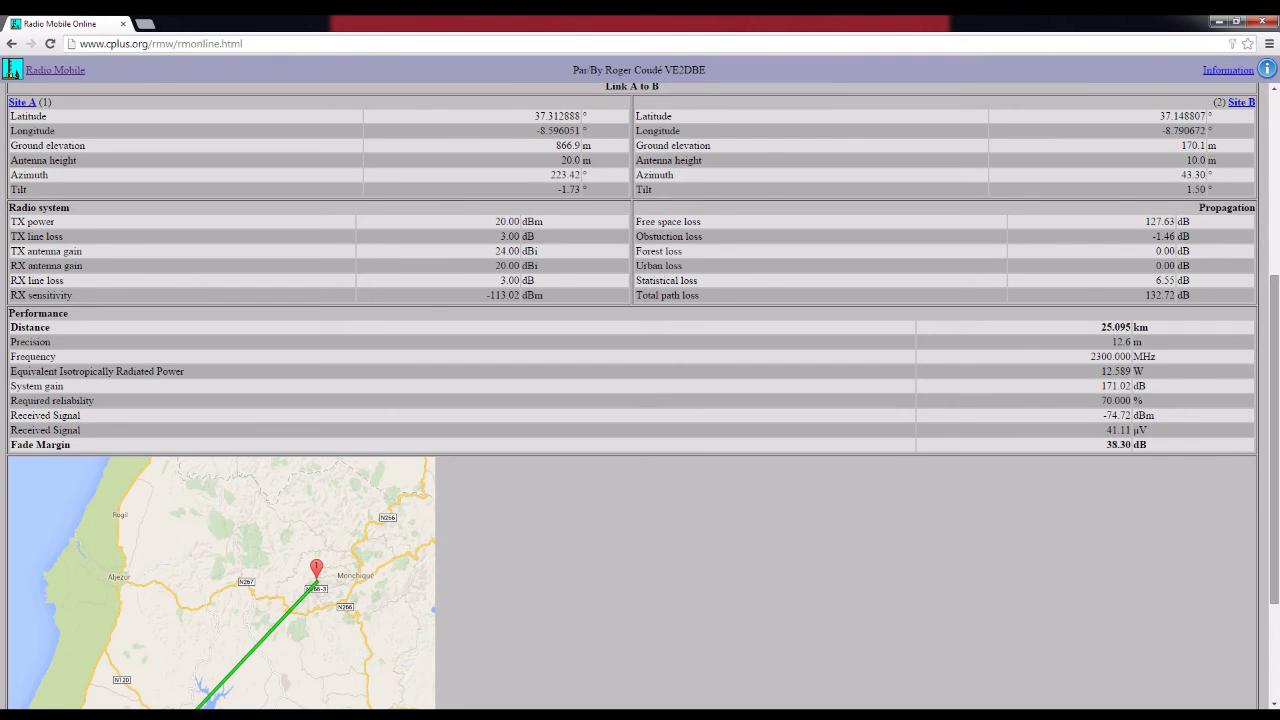
# - Examine the propagation results, from free space and obstruction loss to statistical and total path loss
pyautogui.scroll(-1, 640, 396)
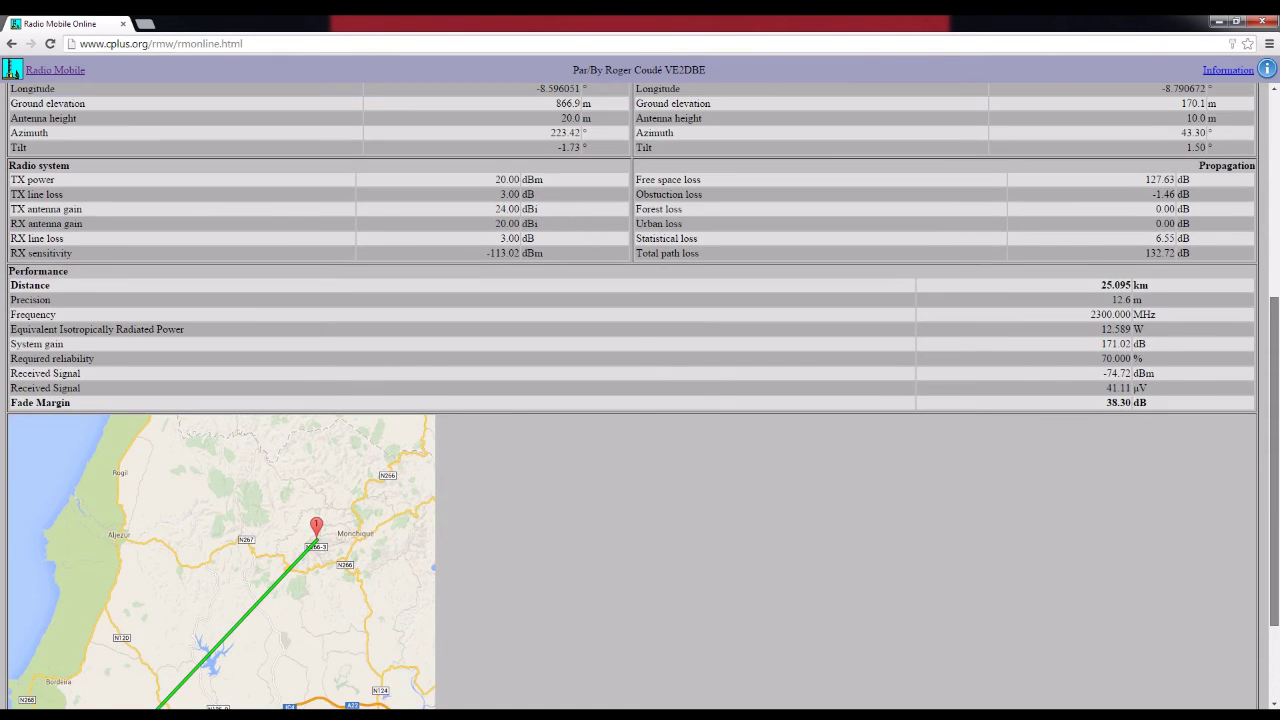
pyautogui.moveTo(1274, 461); pyautogui.dragTo(1274, 459)
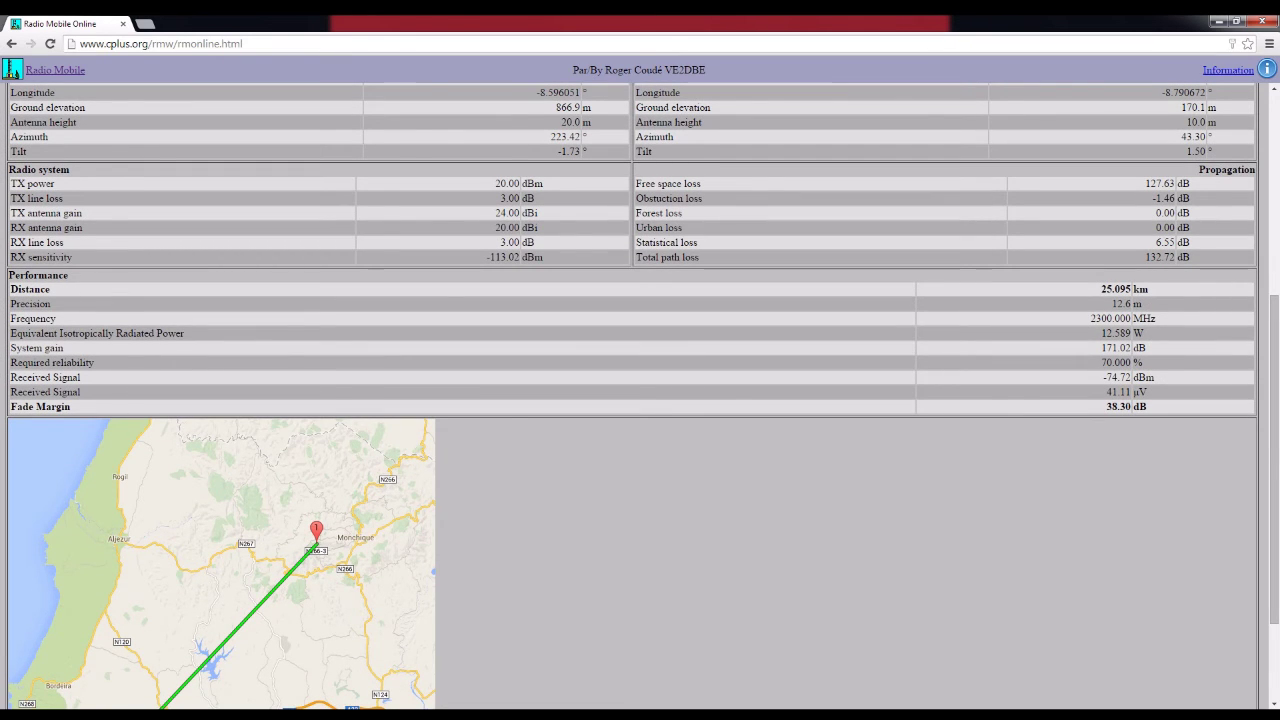
pyautogui.moveTo(641, 184); pyautogui.dragTo(1189, 184)
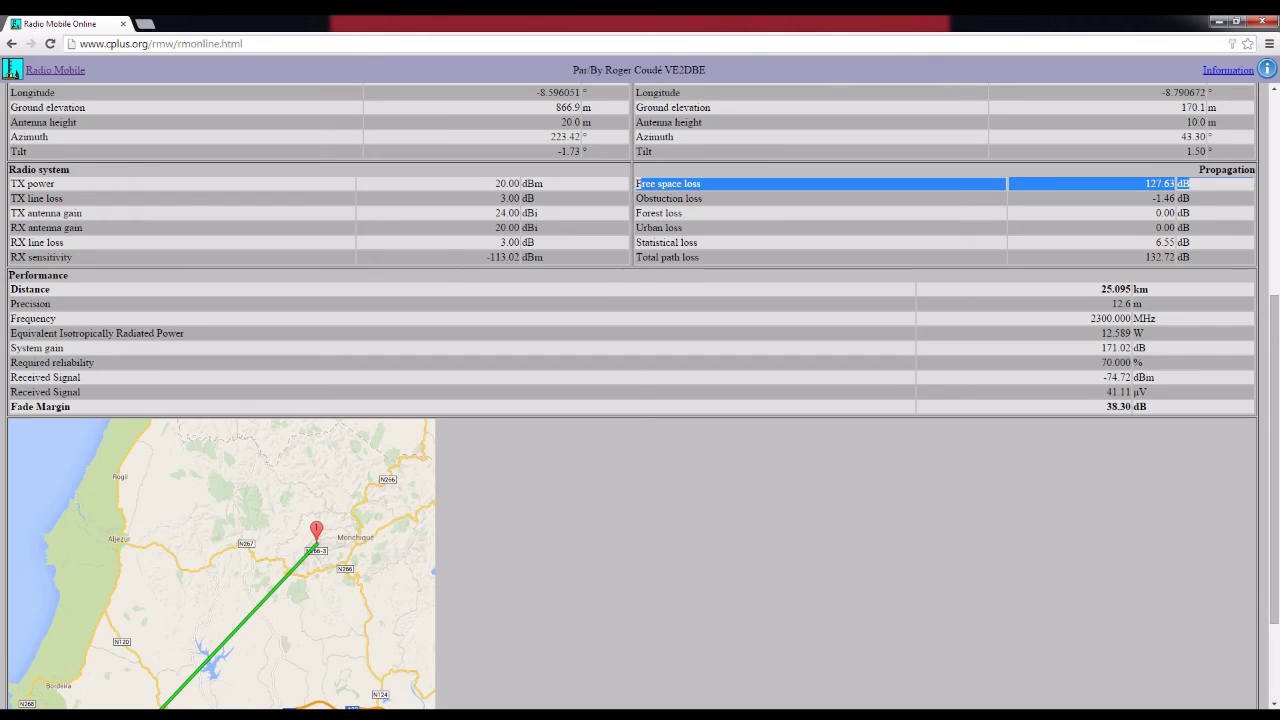
pyautogui.click(638, 184)
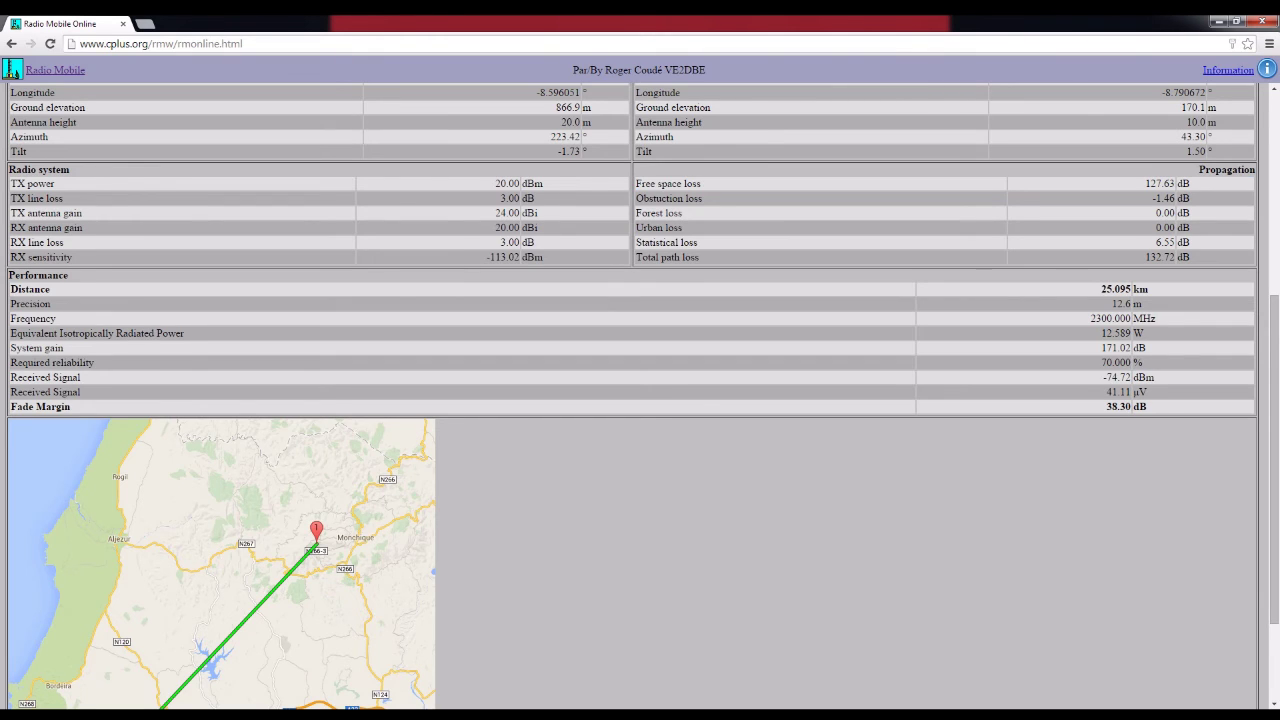
pyautogui.moveTo(637, 198); pyautogui.dragTo(682, 213)
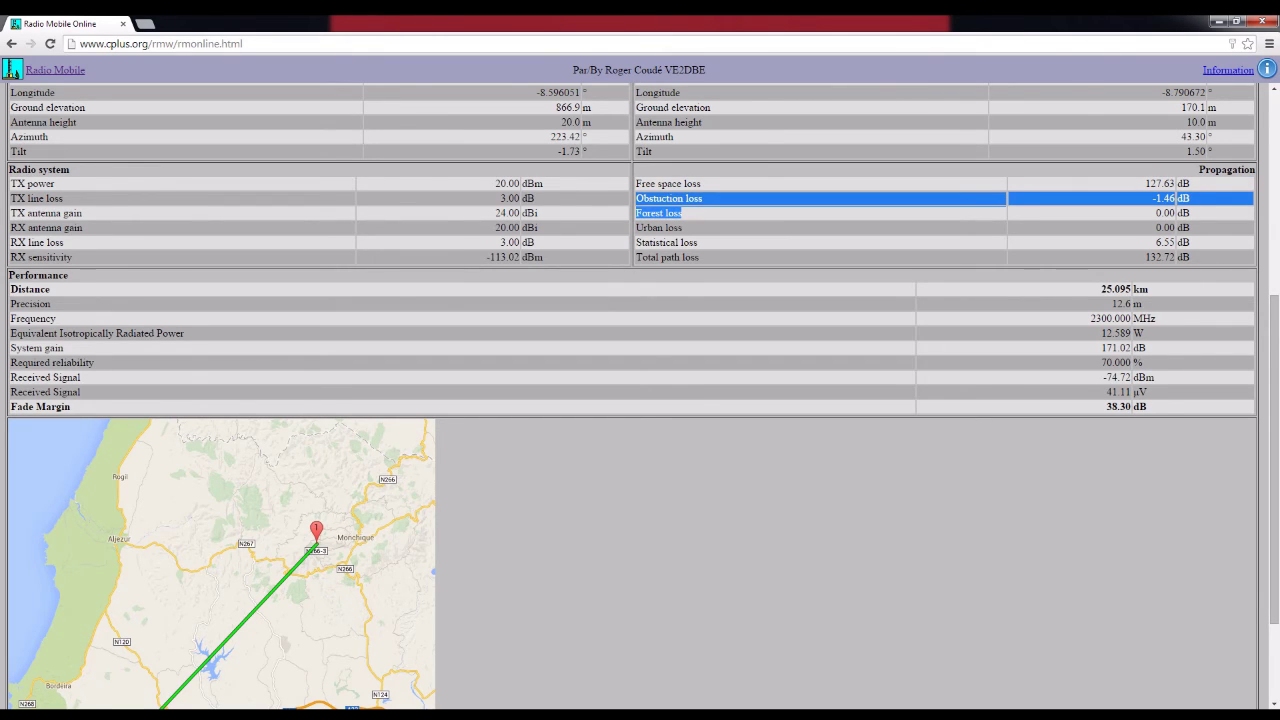
pyautogui.moveTo(641, 242); pyautogui.dragTo(670, 242)
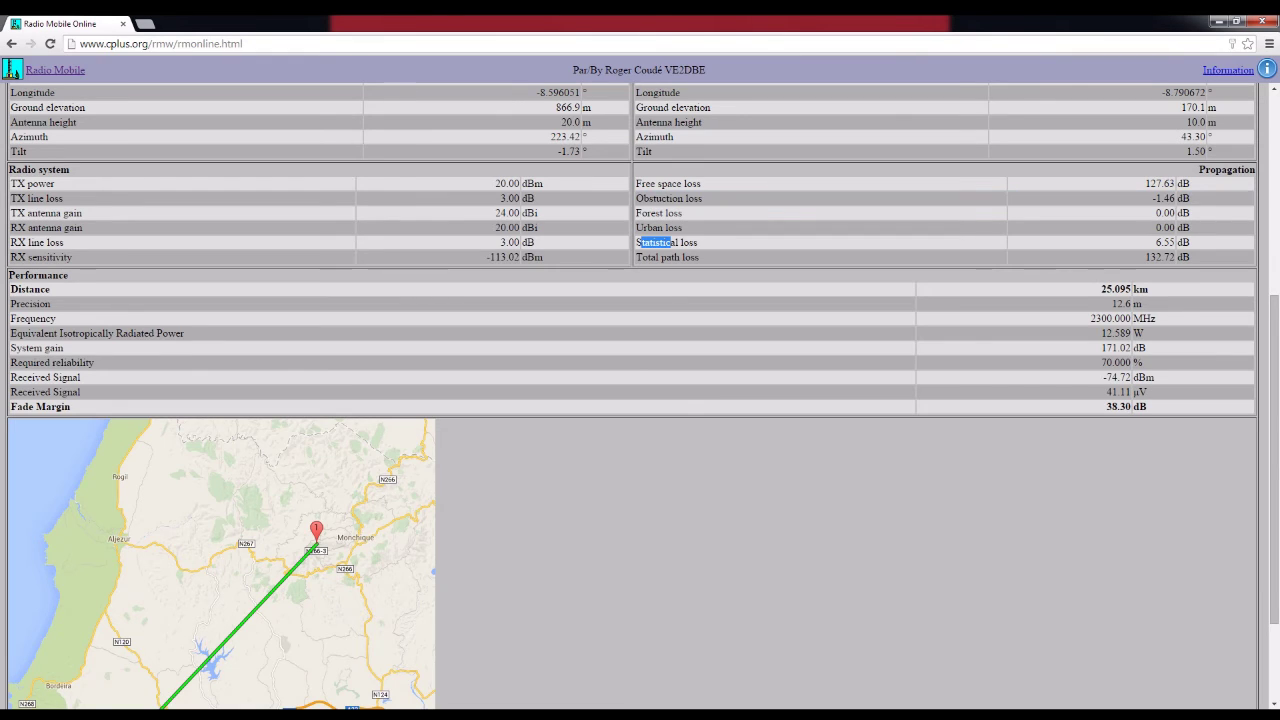
pyautogui.click(668, 243)
pyautogui.moveTo(642, 257); pyautogui.dragTo(700, 257)
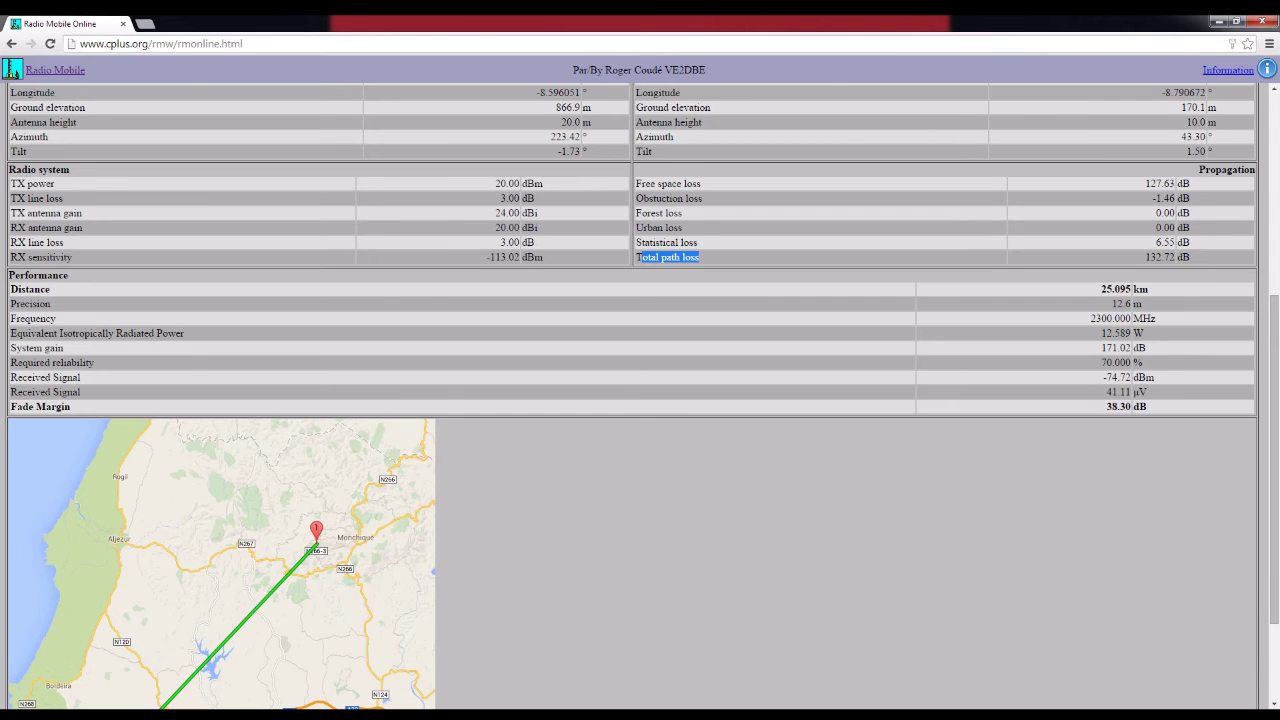
# - Examine the radio system's transmit power, transmit line loss and receive sensitivity
pyautogui.moveTo(495, 184); pyautogui.dragTo(543, 184)
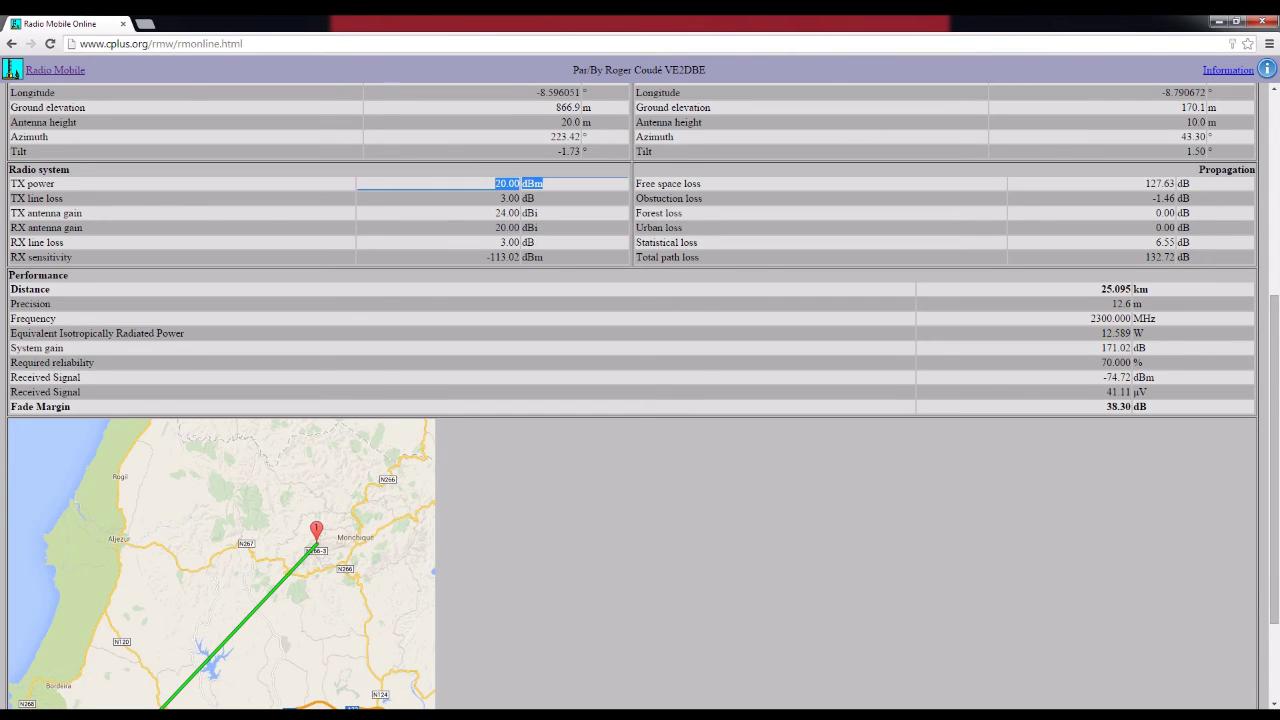
pyautogui.press('Tab')
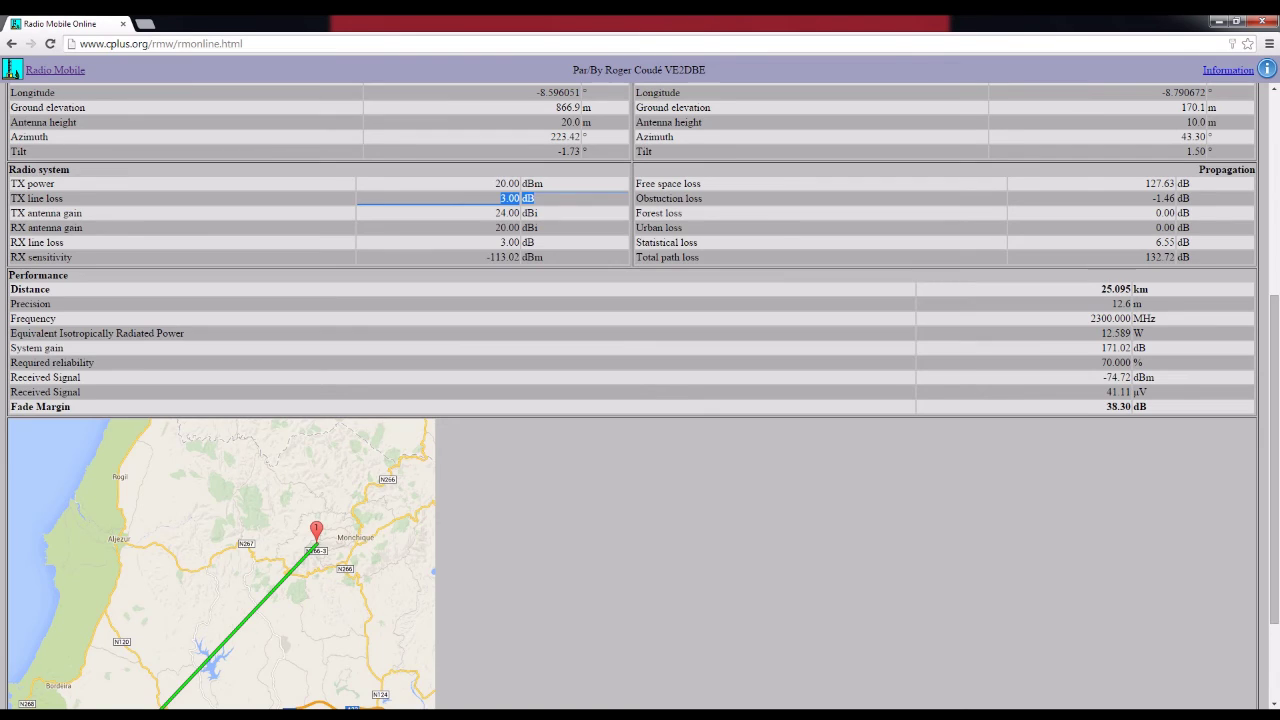
pyautogui.moveTo(486, 258); pyautogui.dragTo(520, 258)
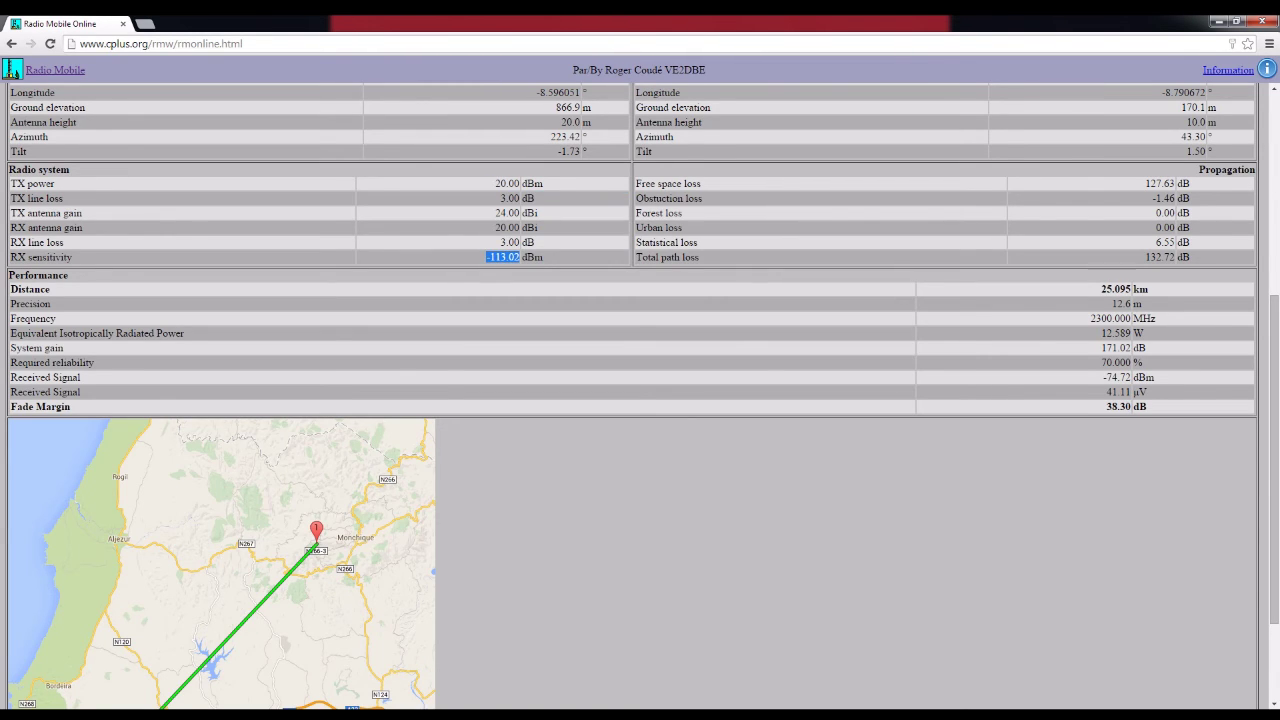
pyautogui.click(520, 258)
pyautogui.moveTo(520, 257); pyautogui.dragTo(486, 257)
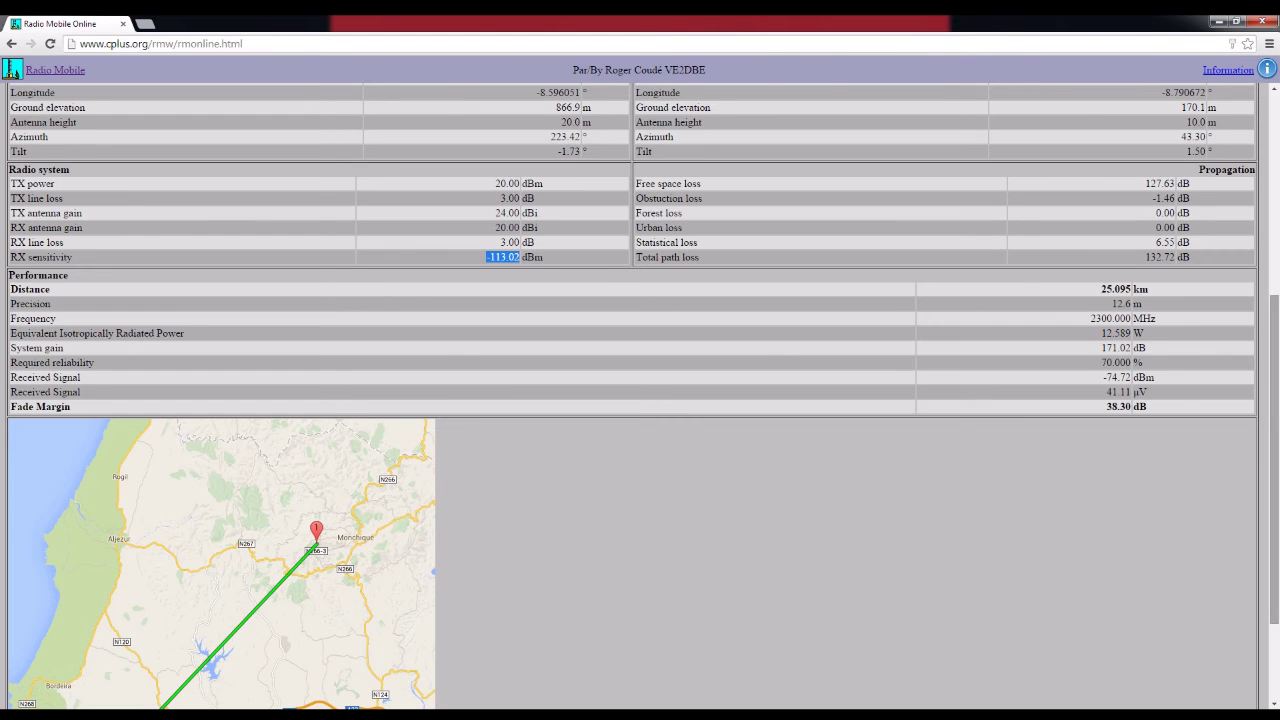
# - Examine the link performance results for distance, equivalent isotropically radiated power and system gain
pyautogui.scroll(-1, 640, 400)
pyautogui.scroll(-1, 640, 400)
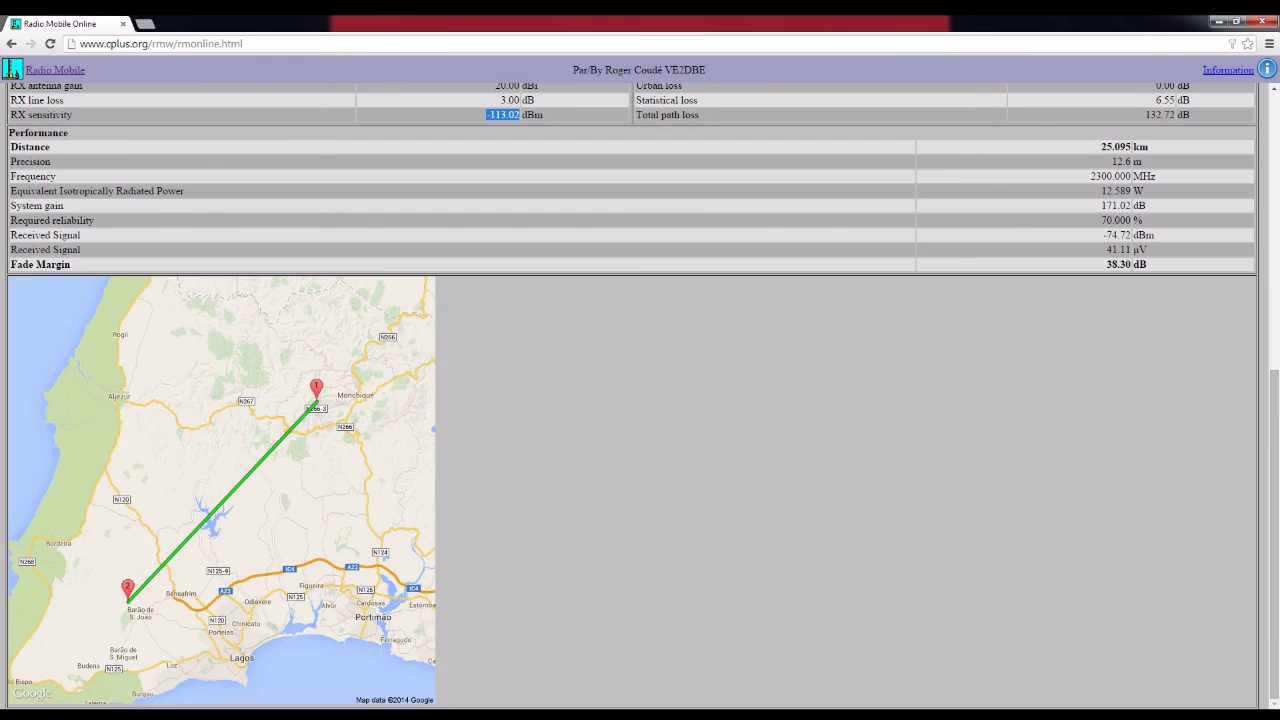
pyautogui.moveTo(1101, 147); pyautogui.dragTo(1143, 190)
pyautogui.moveTo(11, 190); pyautogui.dragTo(1143, 190)
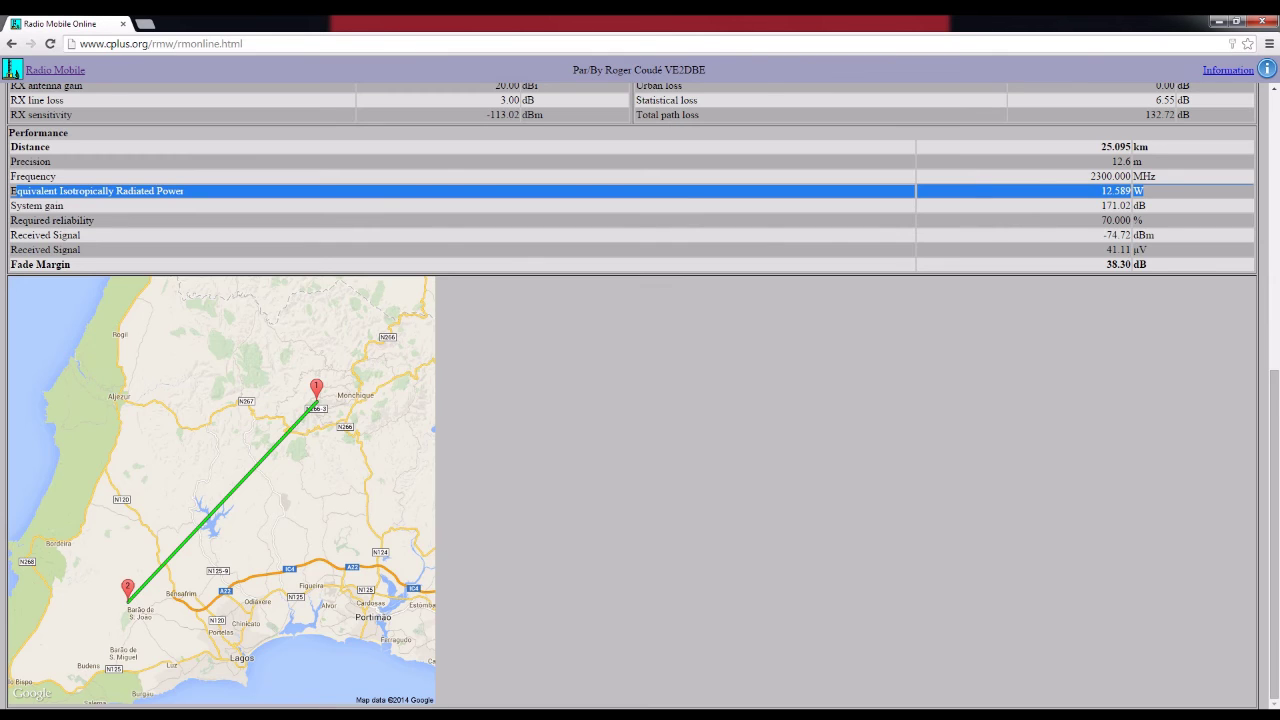
pyautogui.moveTo(1147, 206); pyautogui.dragTo(1090, 206)
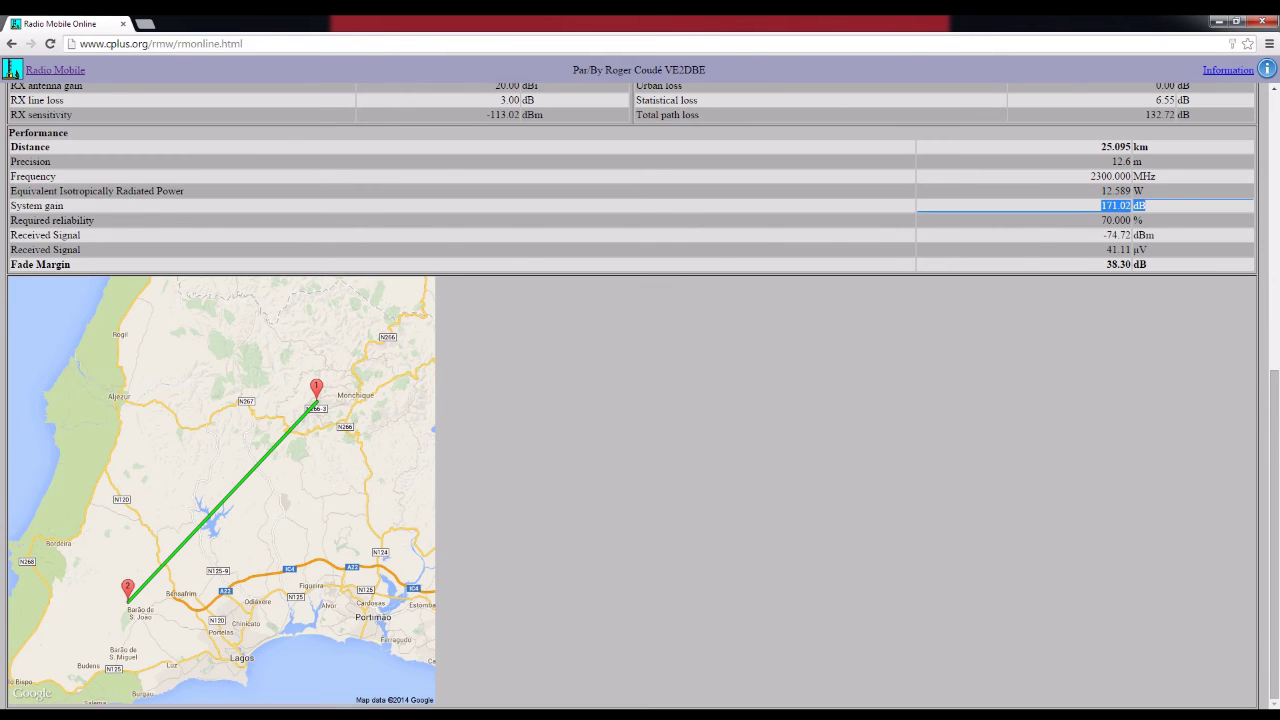
pyautogui.click(1146, 220)
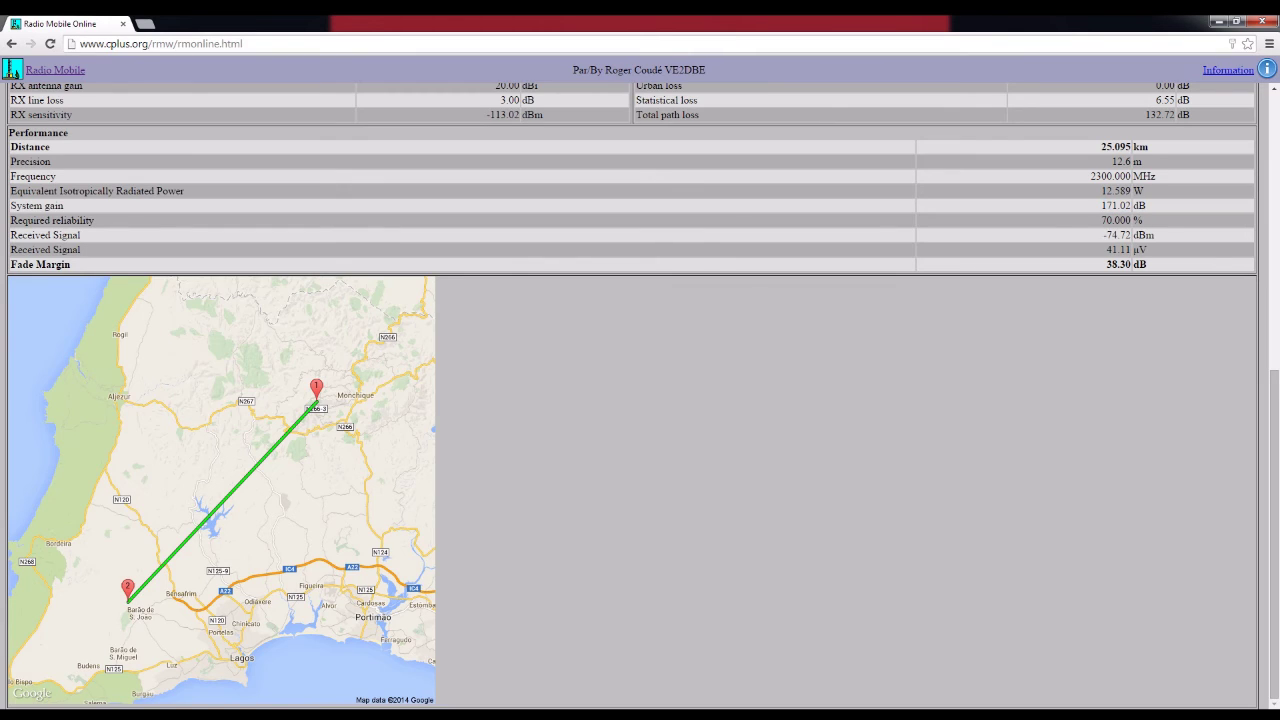
# - Examine the received signal level in dBm in the performance results
pyautogui.moveTo(22, 235); pyautogui.dragTo(80, 235)
pyautogui.tripleClick(74, 235)
pyautogui.click(78, 236)
pyautogui.moveTo(1102, 235); pyautogui.dragTo(1131, 235)
pyautogui.click(1122, 236)
pyautogui.moveTo(1103, 235); pyautogui.dragTo(1154, 235)
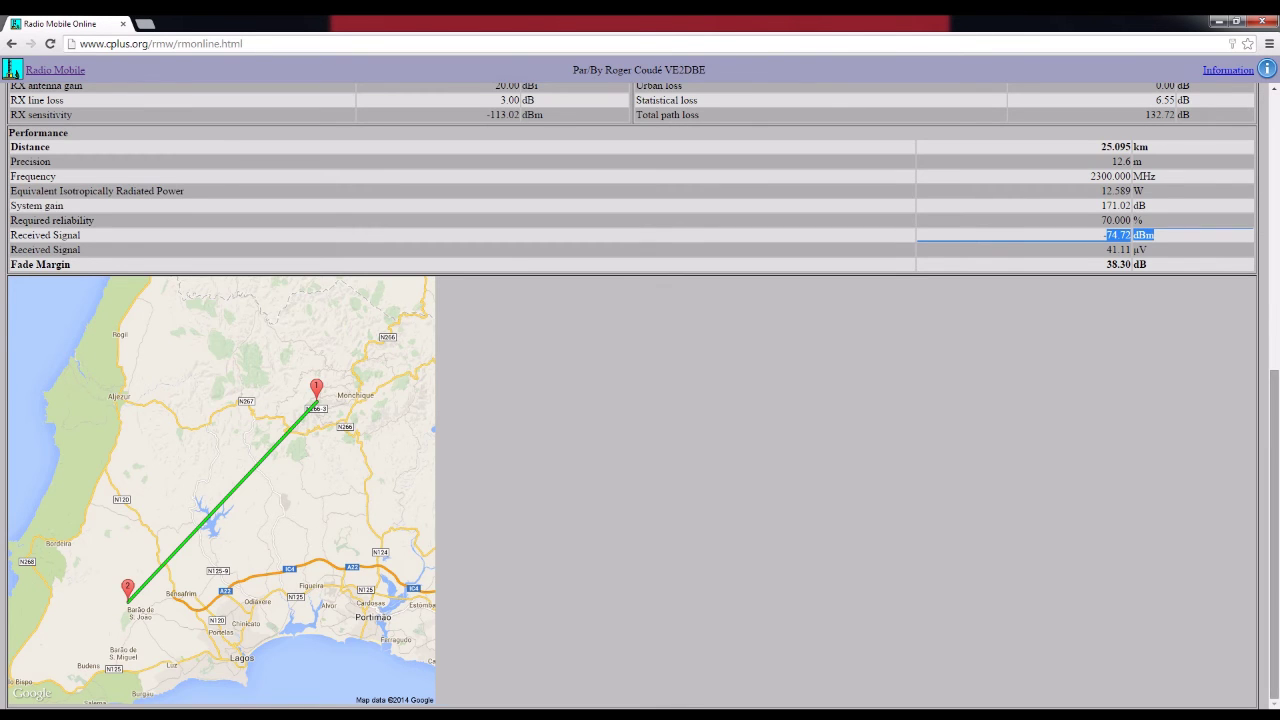
# - Examine the received signal in dBm and the fade margin in the link performance results
pyautogui.scroll(1, 640, 400)
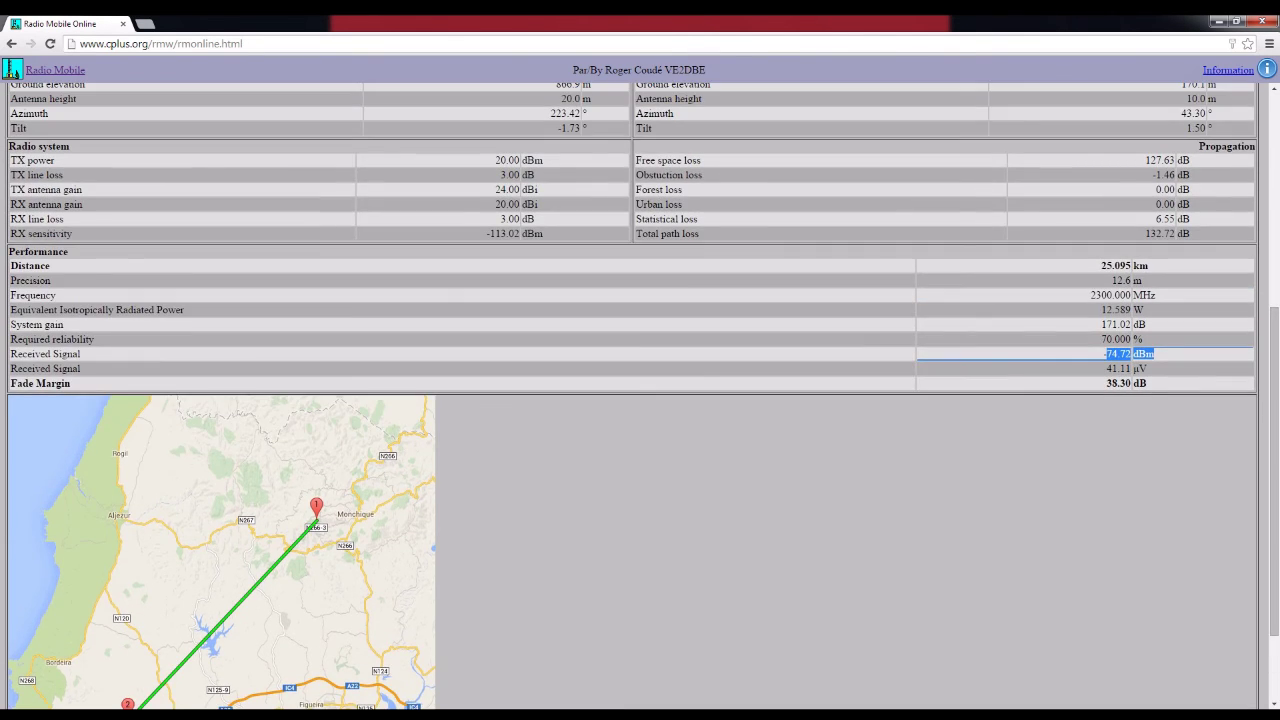
pyautogui.scroll(-1, 640, 400)
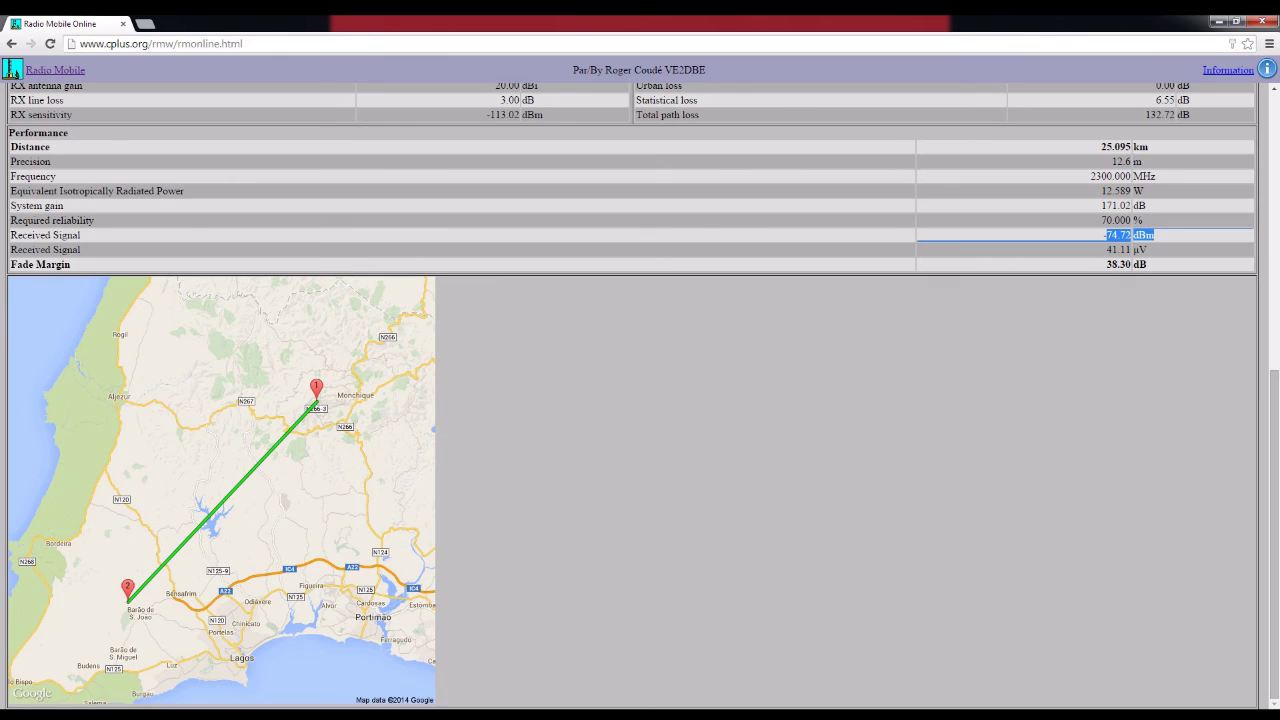
pyautogui.click(1128, 300)
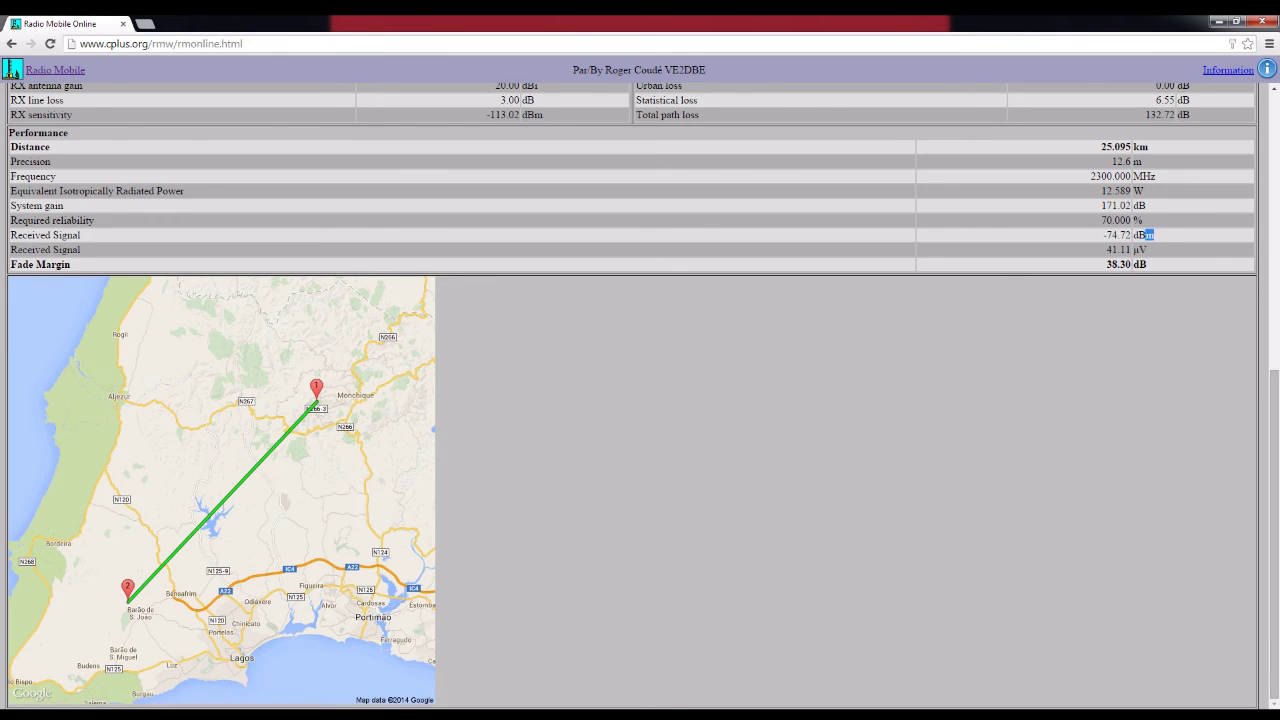
pyautogui.moveTo(1152, 235)
pyautogui.mouseDown()
pyautogui.moveTo(1102, 235)
pyautogui.moveTo(1126, 235)
pyautogui.moveTo(1131, 220)
pyautogui.moveTo(1105, 236)
pyautogui.moveTo(1154, 235)
pyautogui.mouseUp()
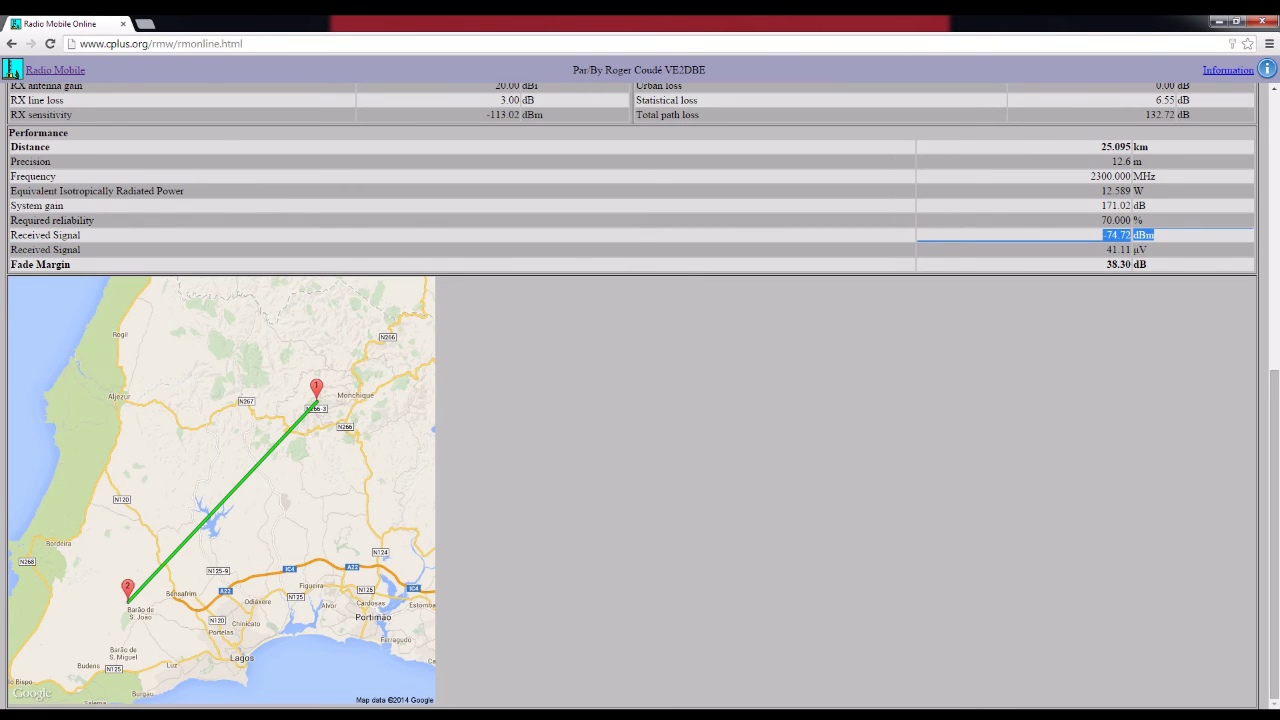
pyautogui.moveTo(1106, 264); pyautogui.dragTo(1146, 264)
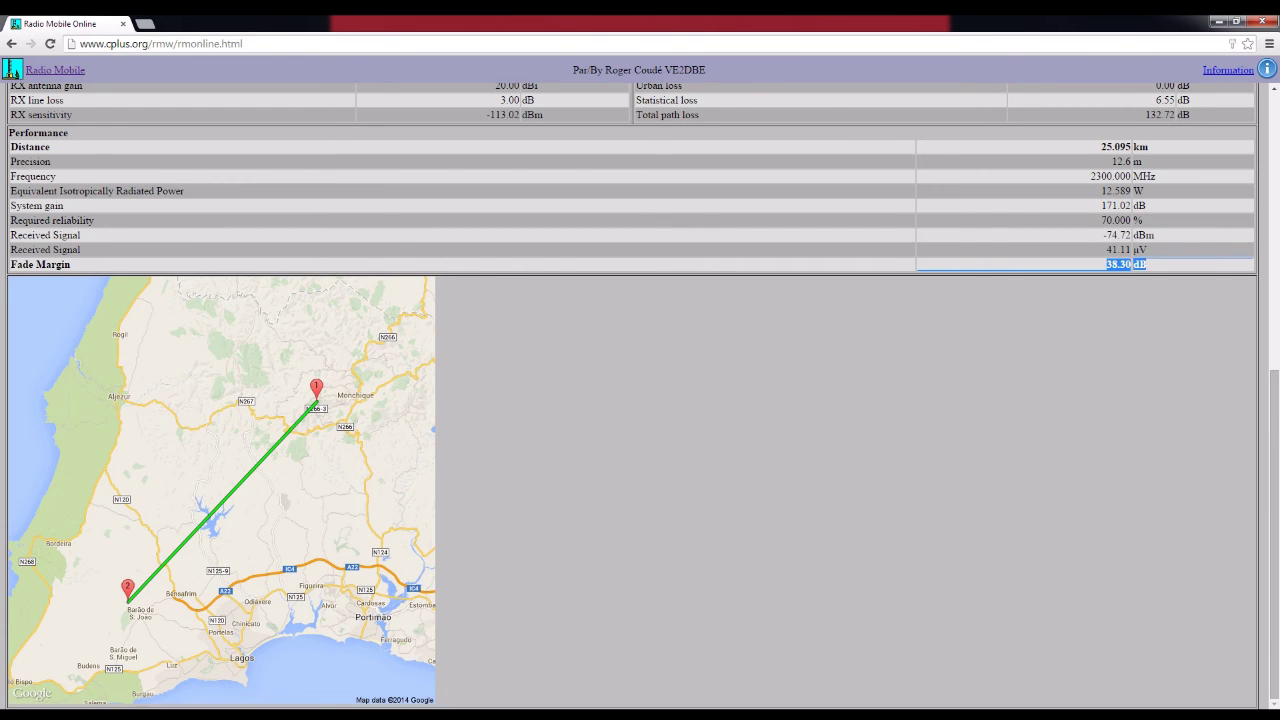
# - Compare the receive sensitivity with the received signal level and the resulting fade margin
pyautogui.scroll(3, 640, 400)
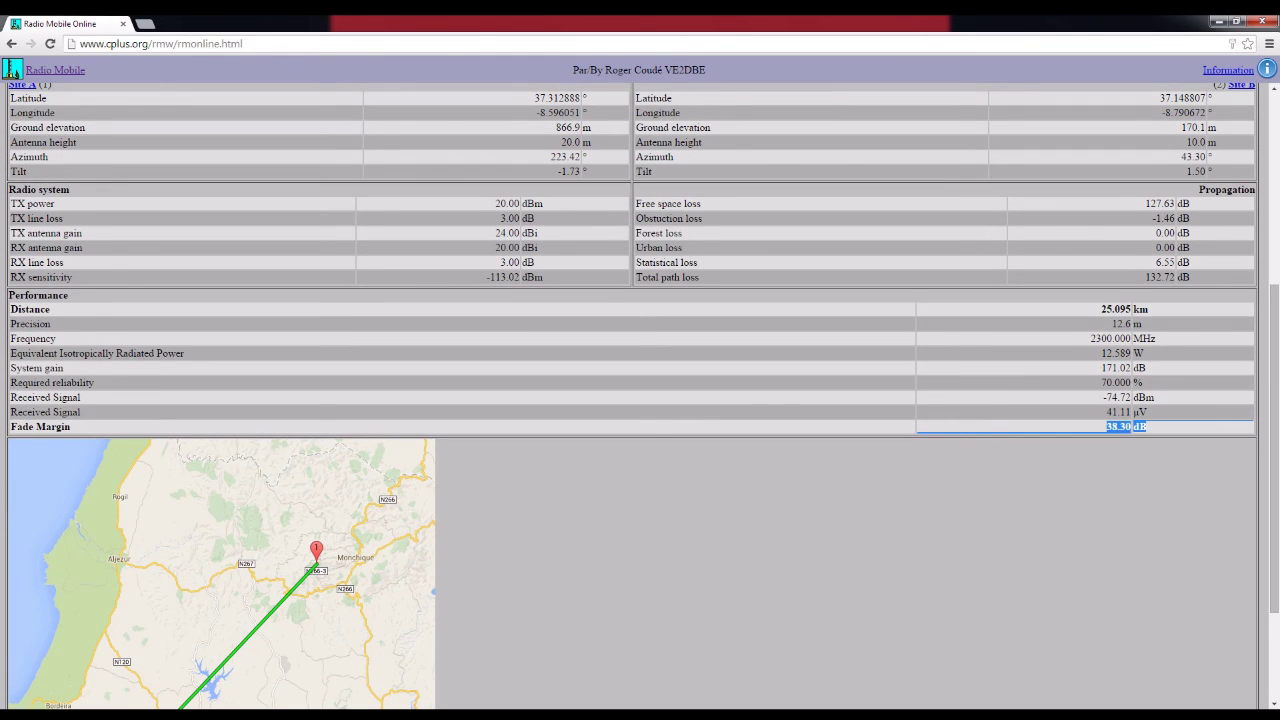
pyautogui.moveTo(522, 278); pyautogui.dragTo(486, 278)
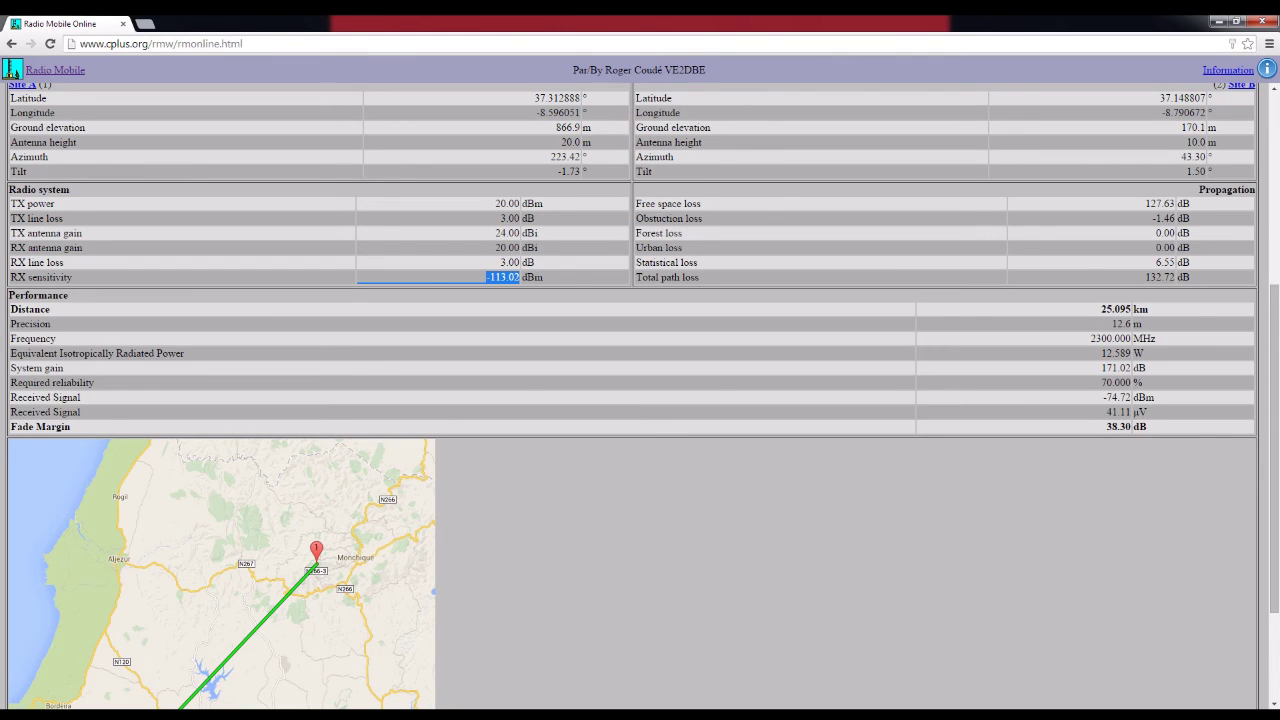
pyautogui.moveTo(1107, 398)
pyautogui.mouseDown()
pyautogui.moveTo(1126, 398)
pyautogui.moveTo(1102, 398)
pyautogui.mouseUp()
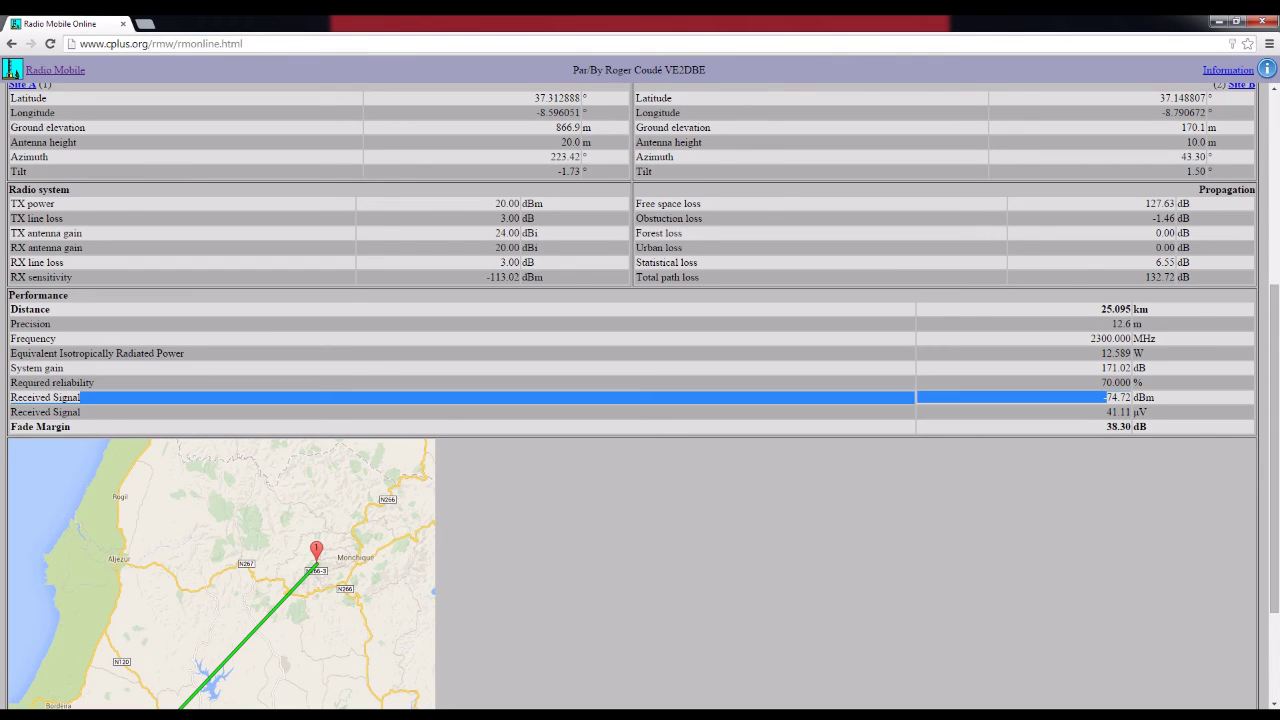
pyautogui.click(1104, 398)
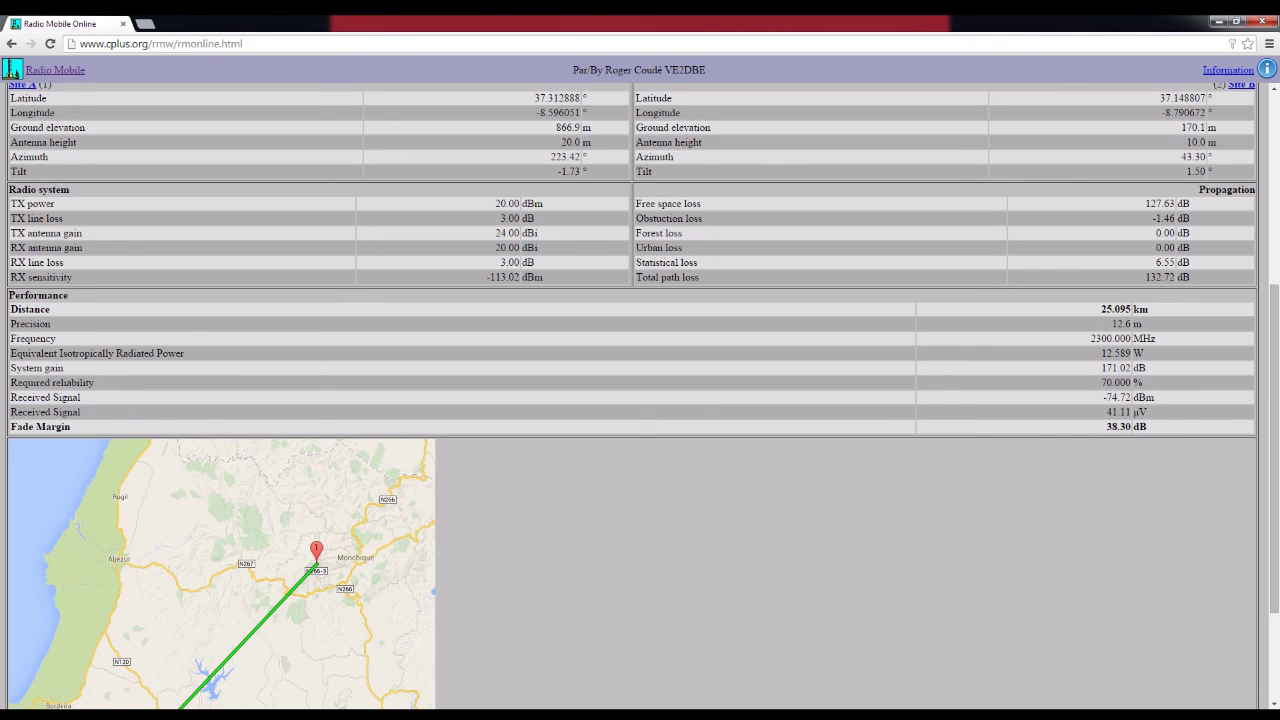
pyautogui.moveTo(544, 278); pyautogui.dragTo(486, 278)
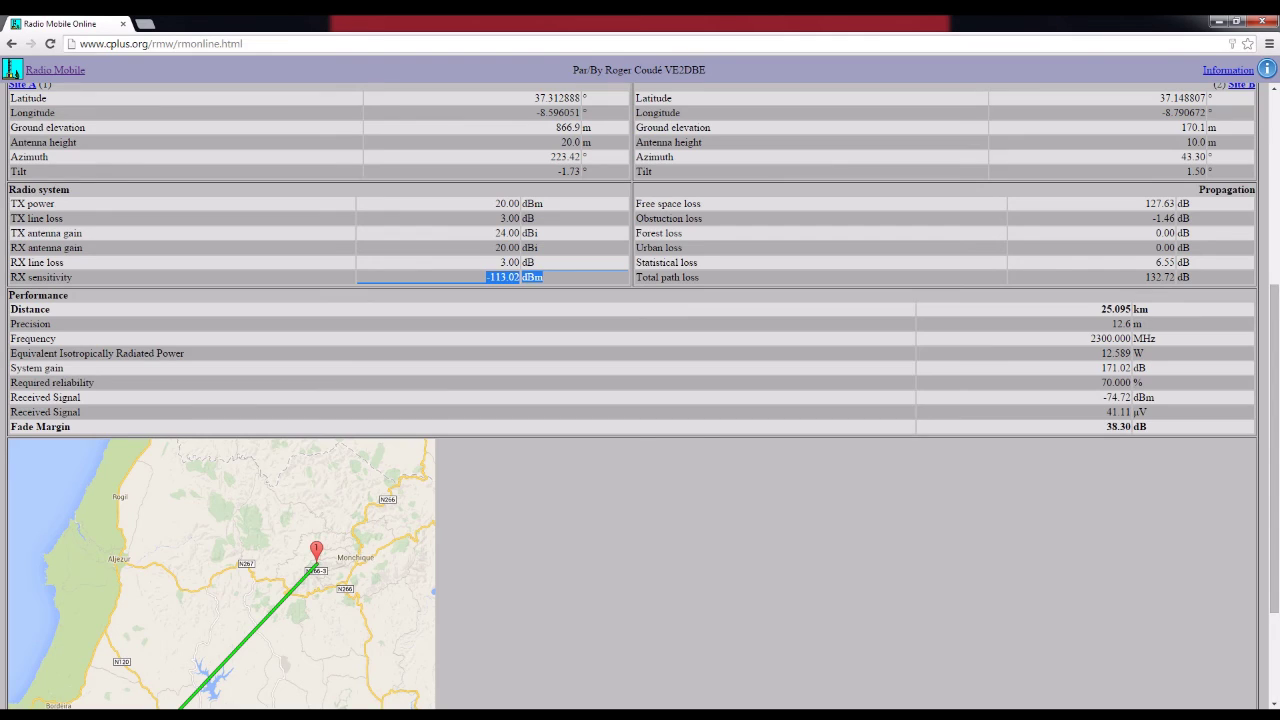
pyautogui.moveTo(1106, 427); pyautogui.dragTo(1147, 427)
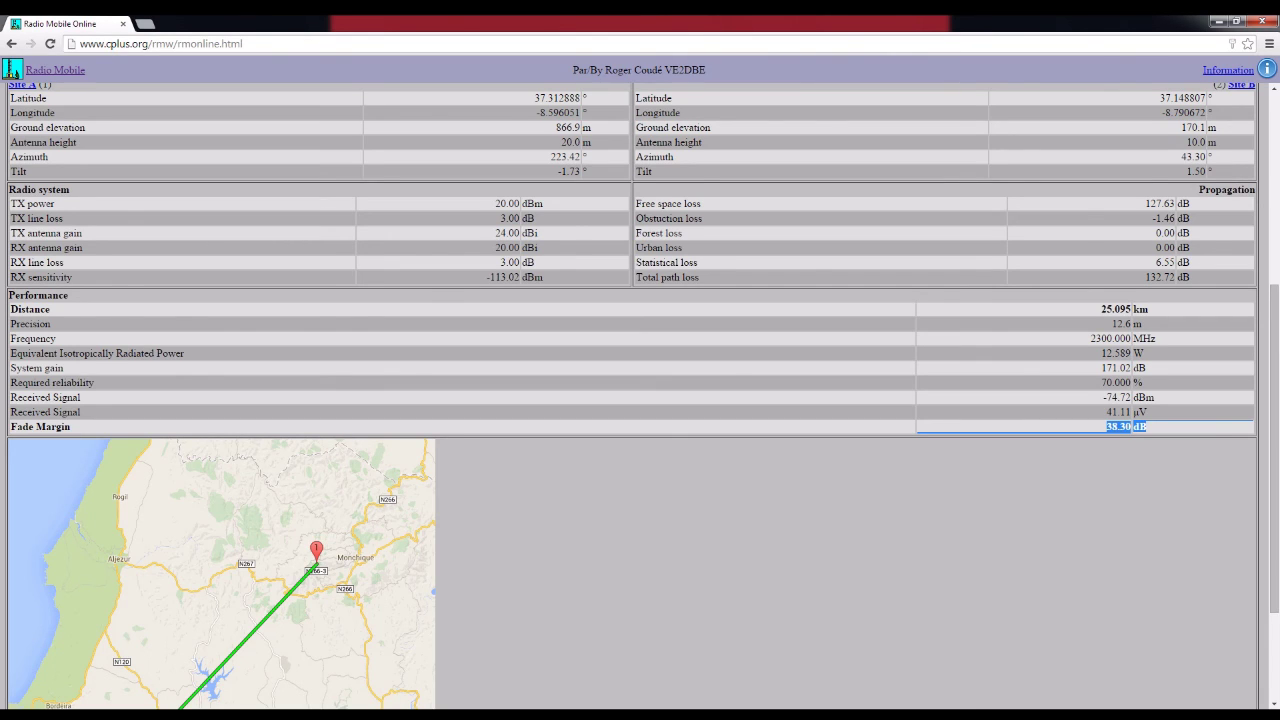
pyautogui.click(1150, 510)
# - Review the terrain profile together with the link's distance, received signal and fade margin
pyautogui.scroll(-2, 640, 400)
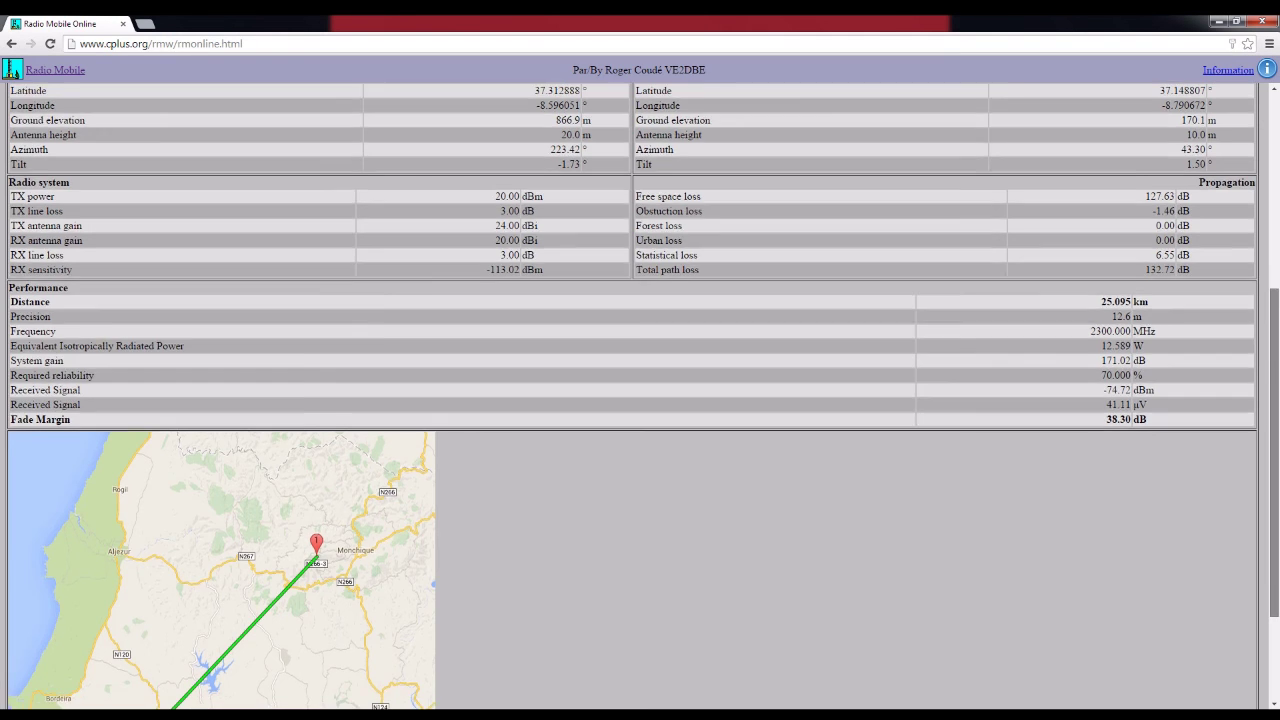
pyautogui.scroll(6, 640, 400)
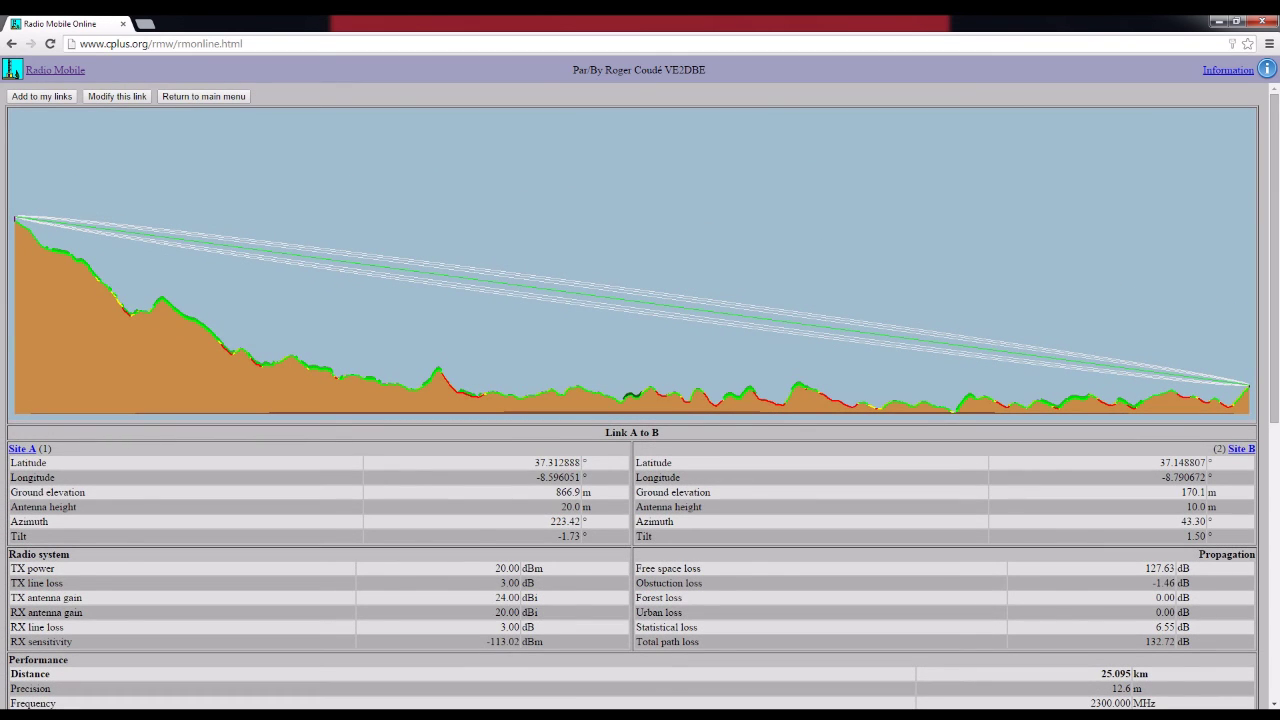
pyautogui.scroll(-4, 640, 400)
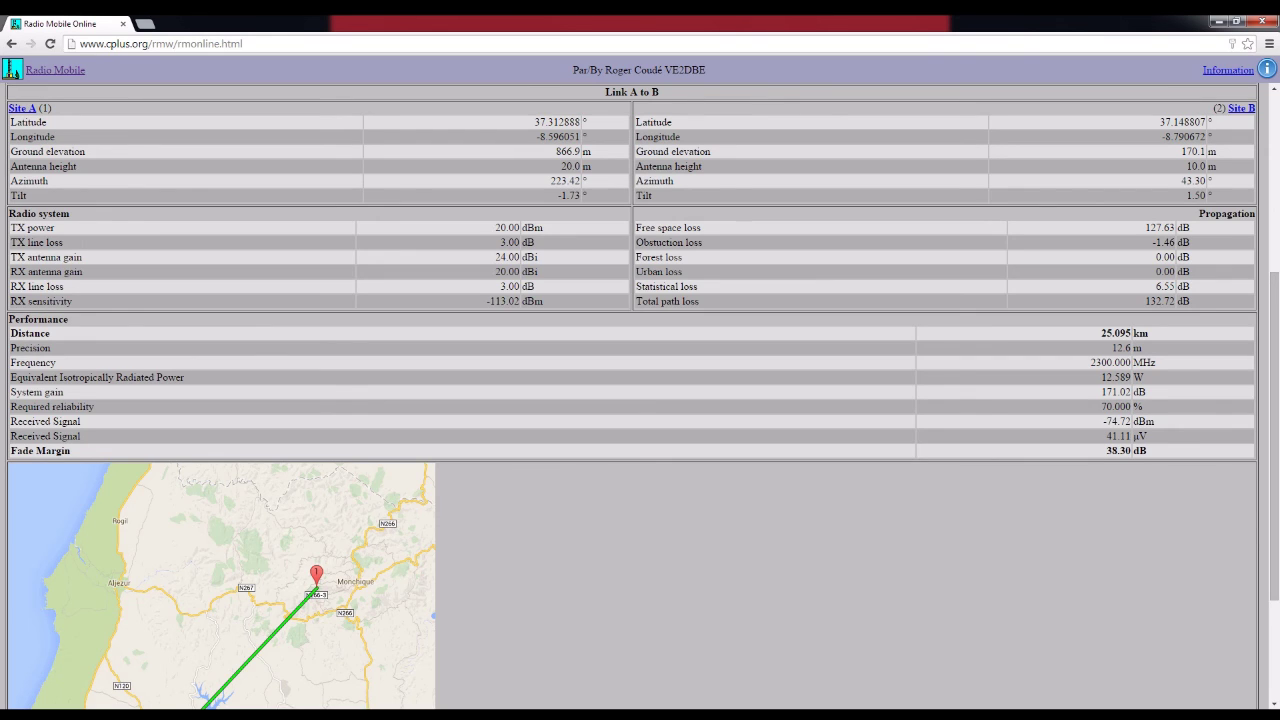
pyautogui.doubleClick(1116, 333)
pyautogui.click(1116, 334)
pyautogui.moveTo(918, 421); pyautogui.dragTo(1154, 421)
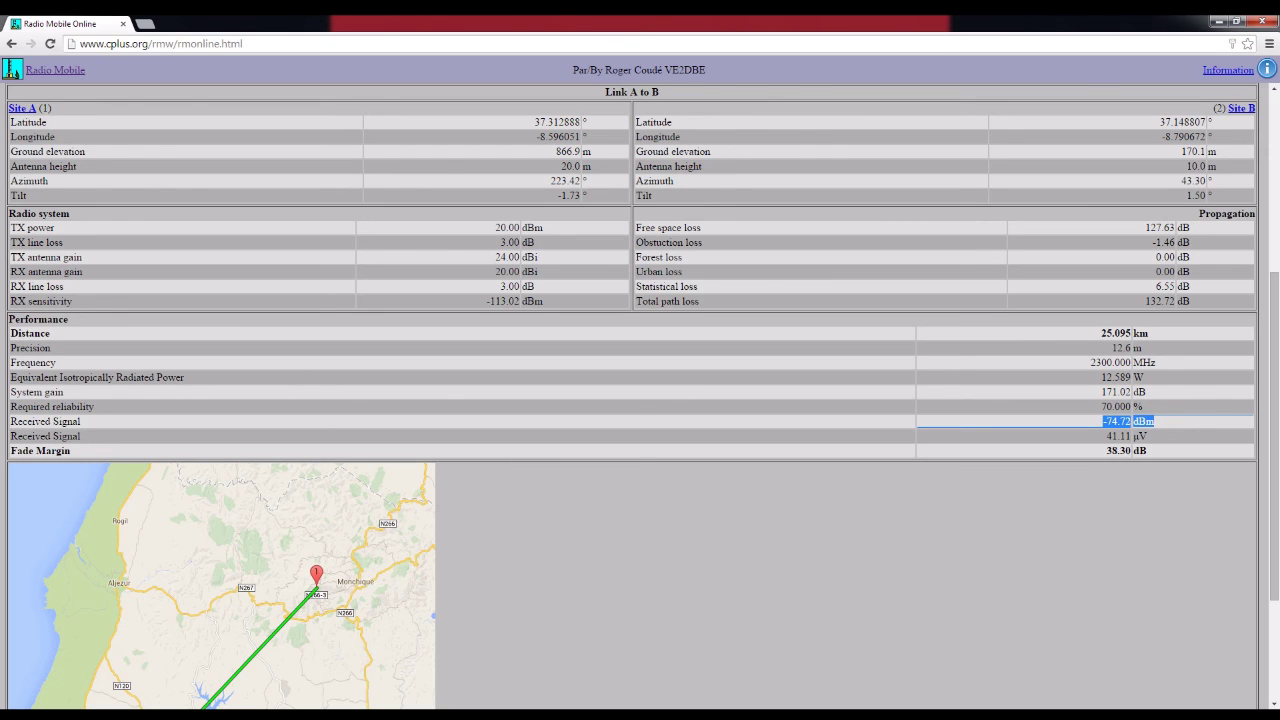
pyautogui.moveTo(1150, 451); pyautogui.dragTo(1105, 451)
# - Add the calculated Link A to B to the saved links
pyautogui.moveTo(1274, 440); pyautogui.dragTo(1274, 403)
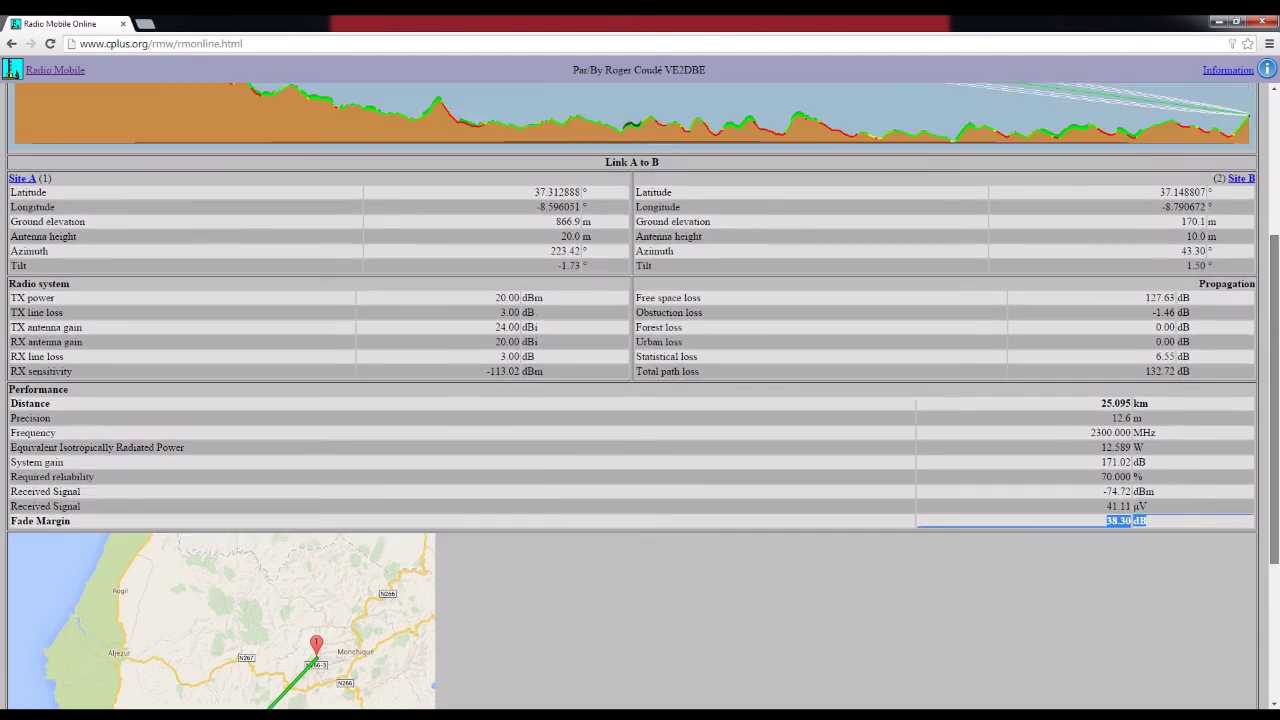
pyautogui.scroll(3, 640, 400)
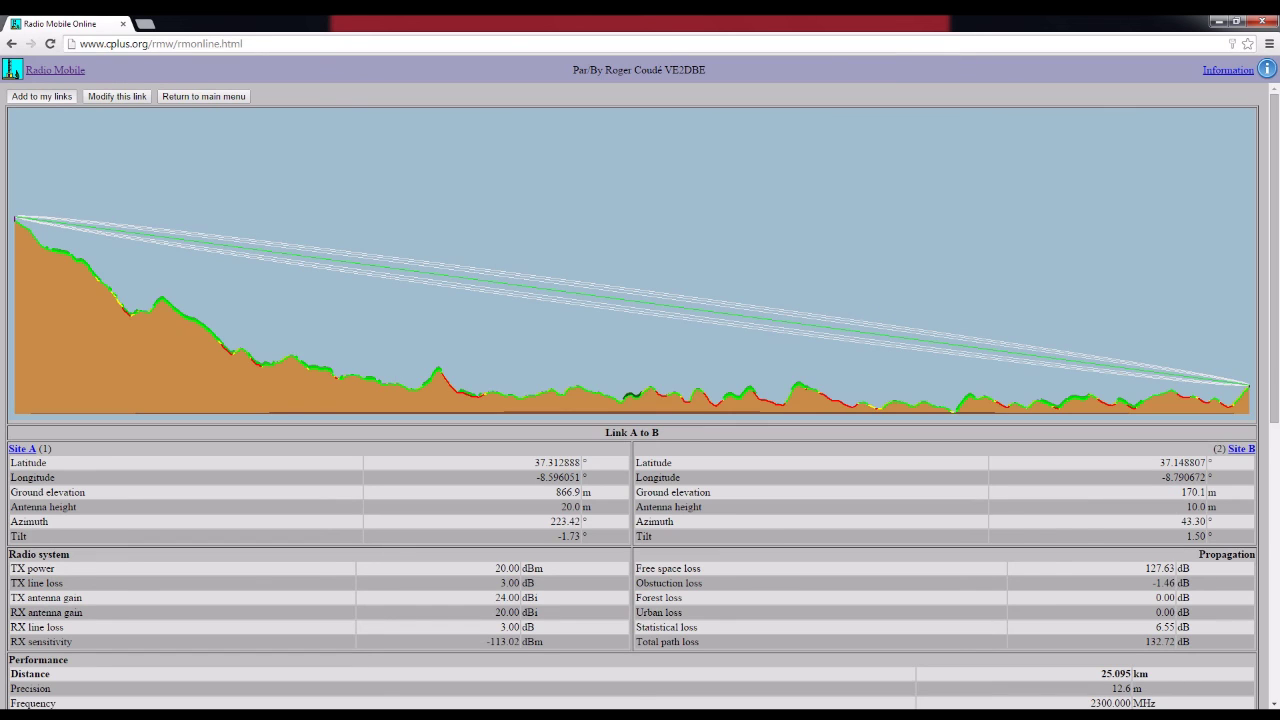
pyautogui.click(41, 96)
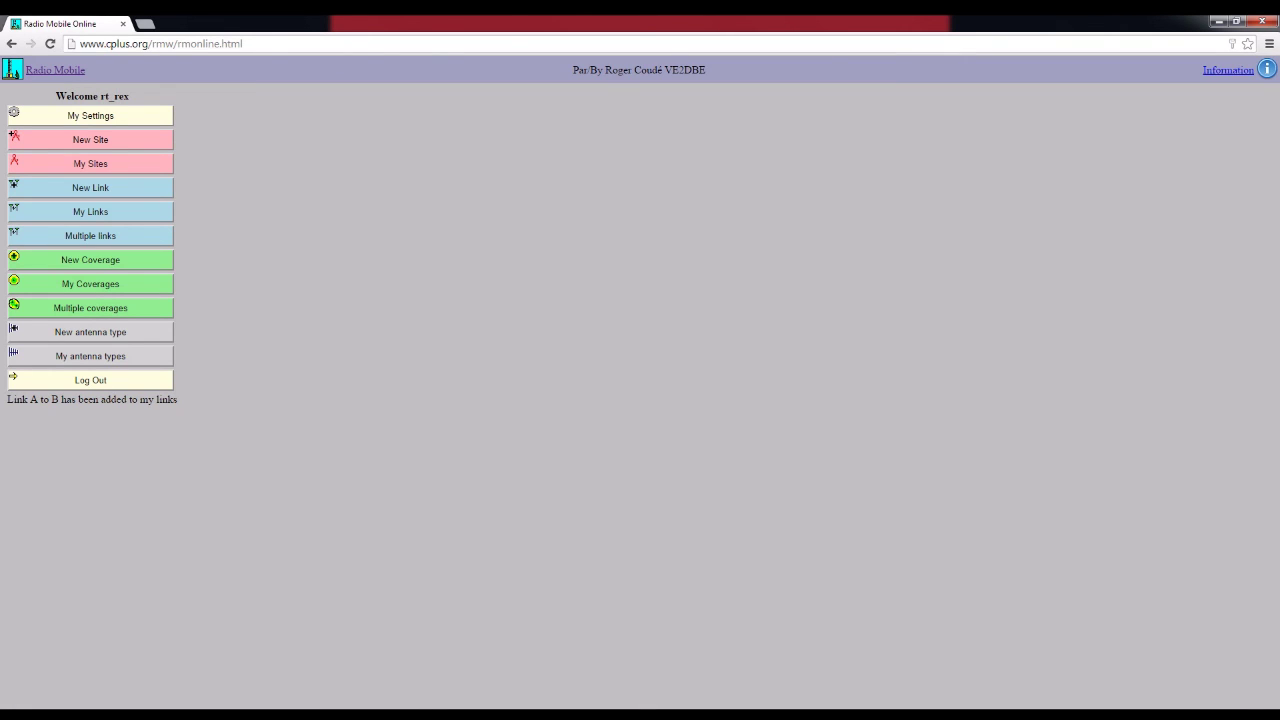
# - Open Link A to B from the saved links and review its profile and results
pyautogui.click(90, 211)
pyautogui.click(100, 128)
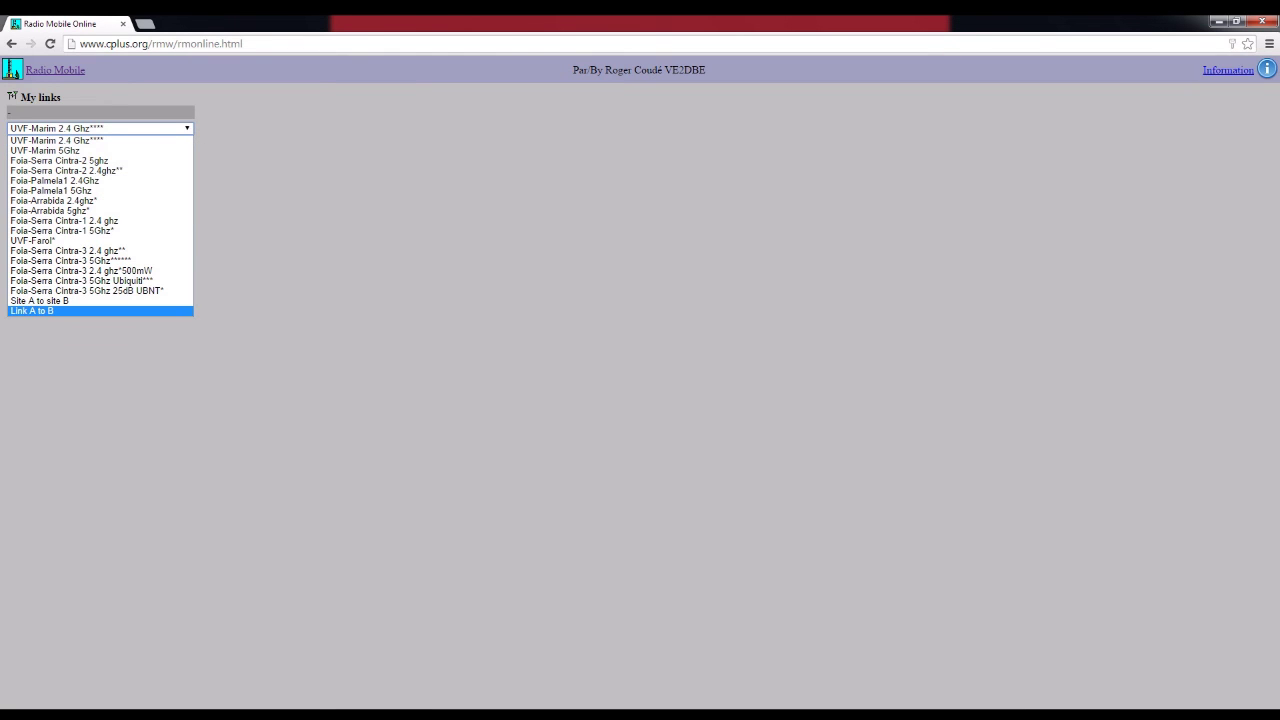
pyautogui.click(31, 311)
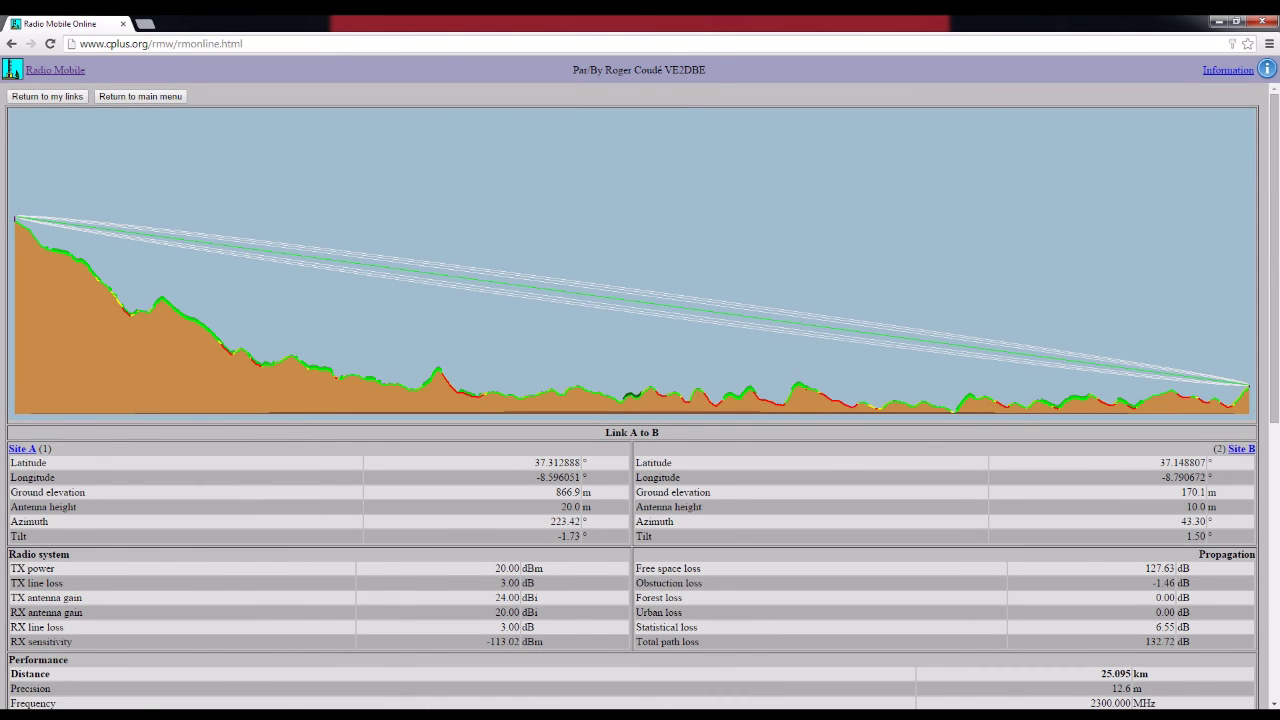
pyautogui.scroll(-5, 640, 400)
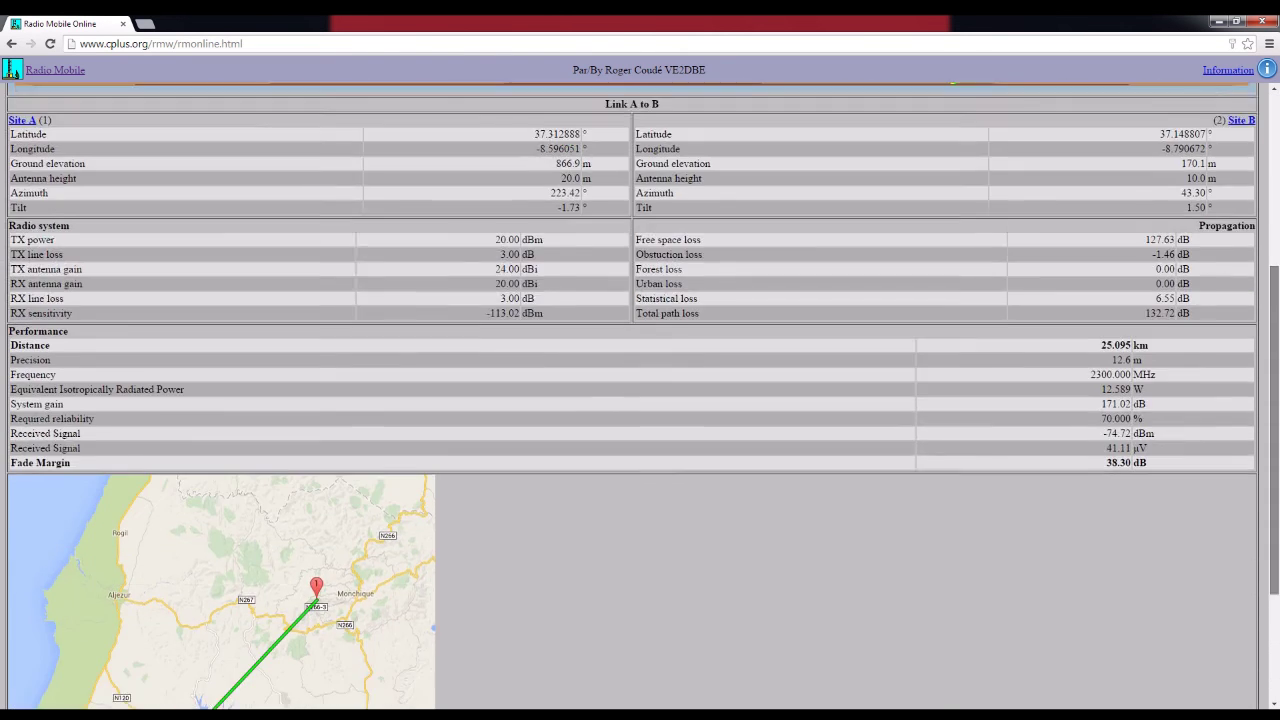
pyautogui.scroll(-1, 640, 400)
pyautogui.scroll(7, 640, 400)
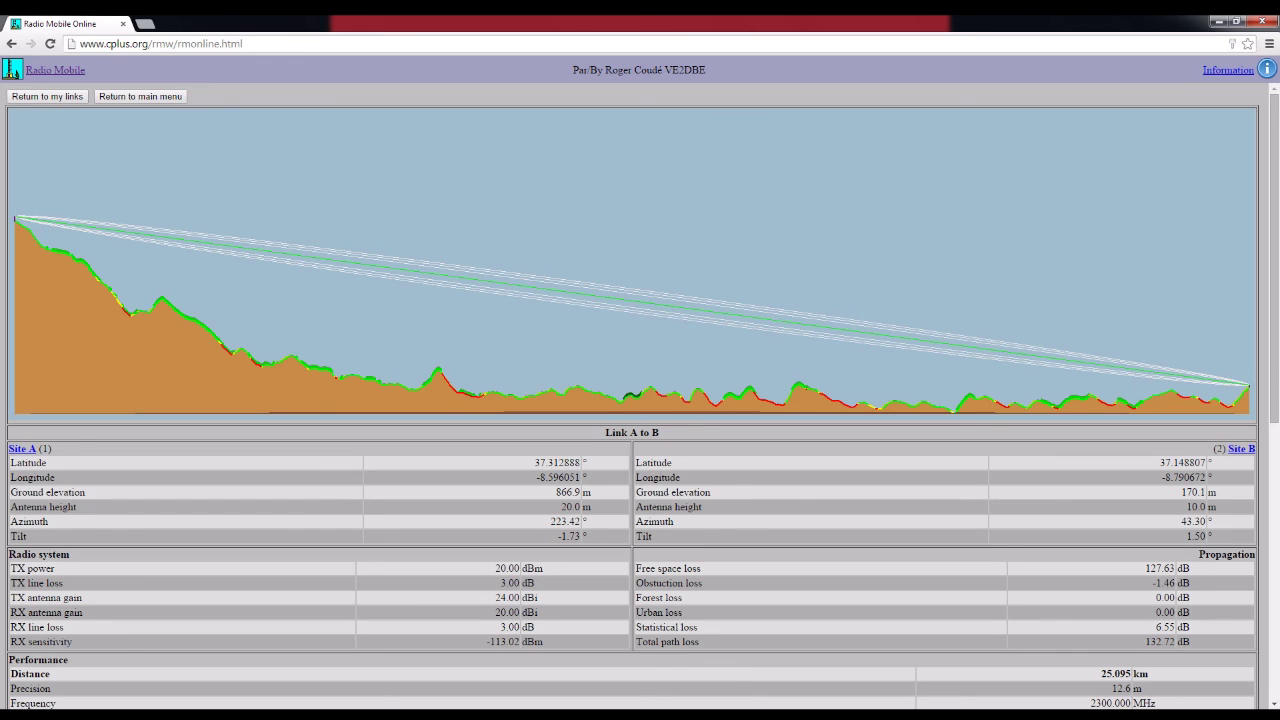
# - Examine Site A's latitude in the saved link's report and return to the main menu
pyautogui.moveTo(534, 463); pyautogui.dragTo(350, 463)
pyautogui.click(554, 463)
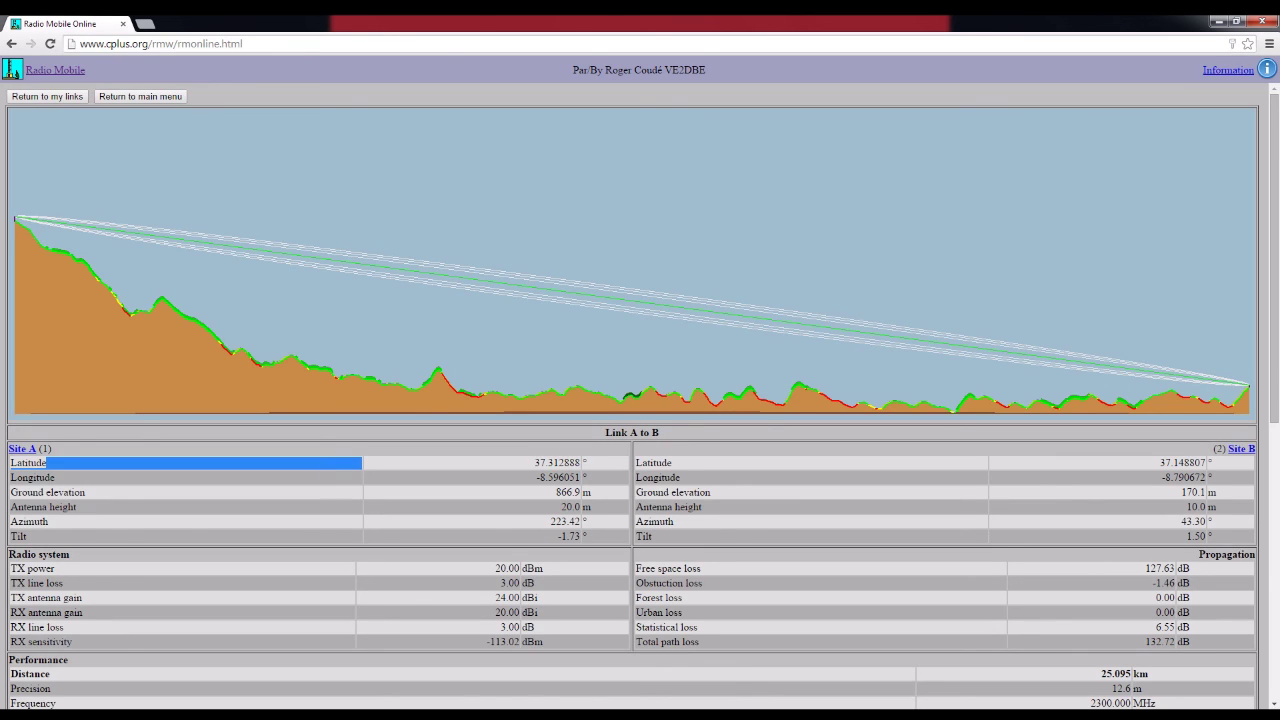
pyautogui.click(534, 463)
pyautogui.click(140, 97)
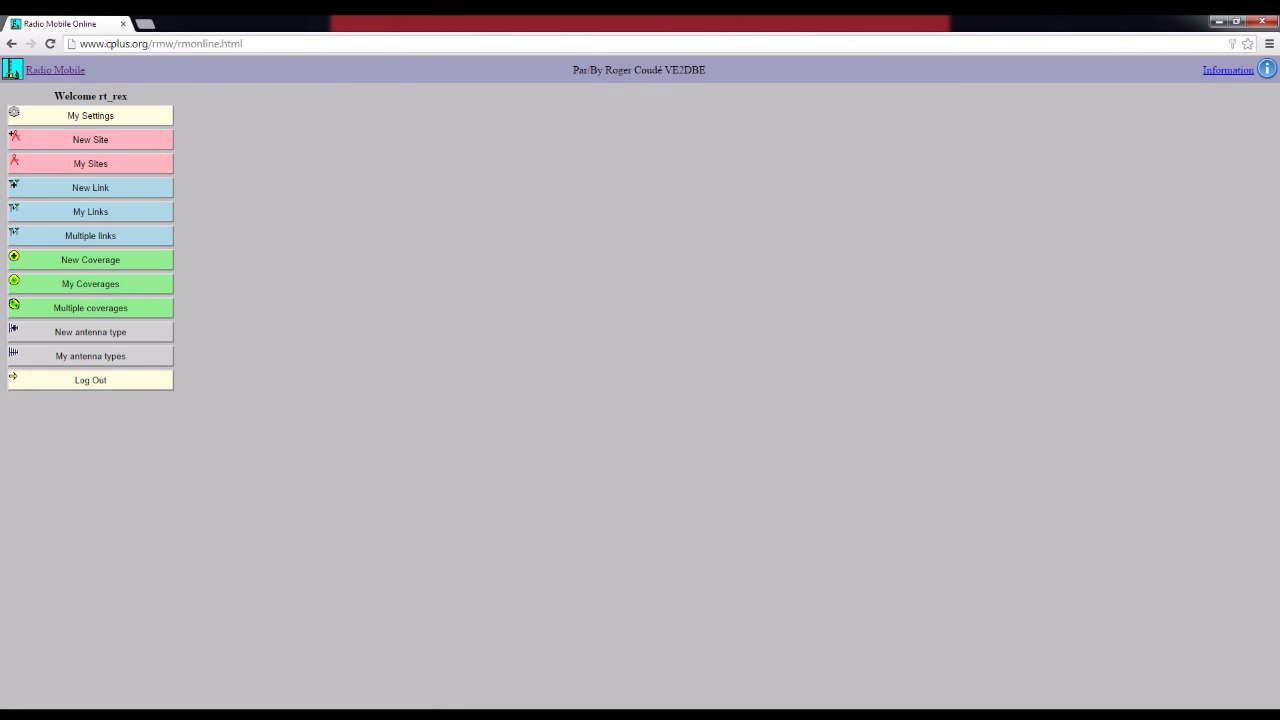
# - Open Site A from the saved sites for modification
pyautogui.click(90, 163)
pyautogui.click(100, 128)
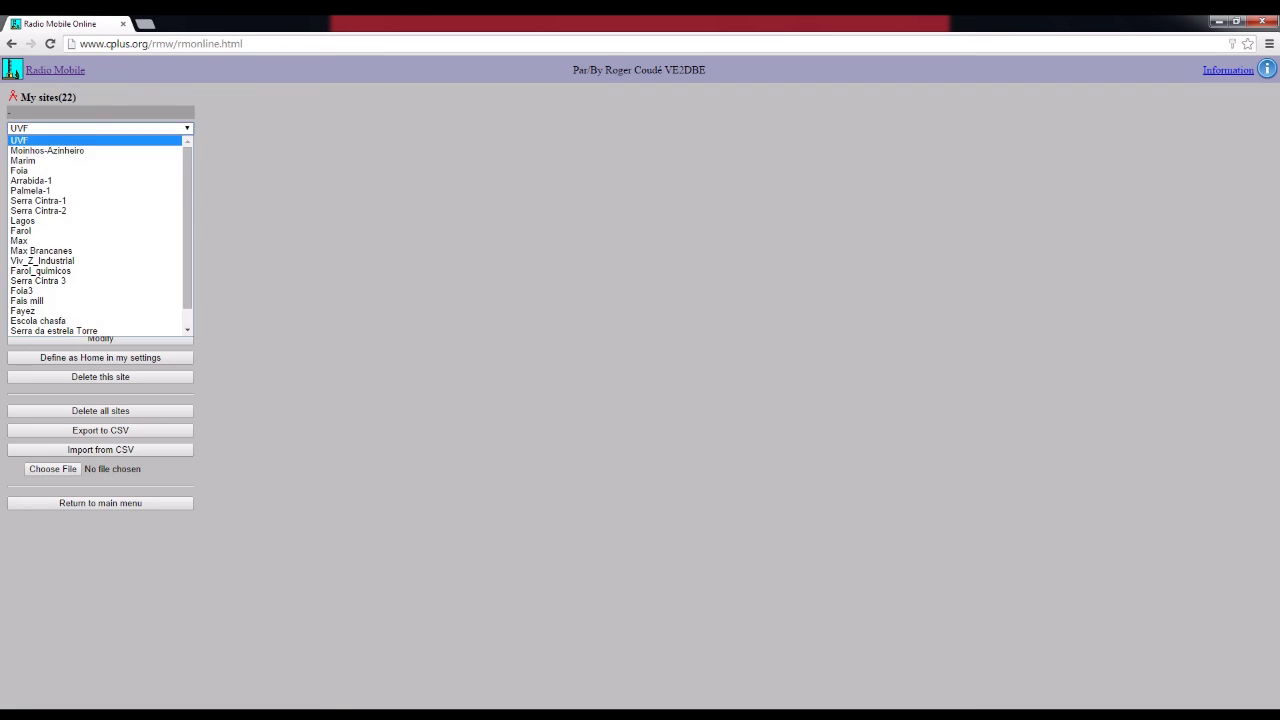
pyautogui.scroll(-2, 60, 301)
pyautogui.click(60, 321)
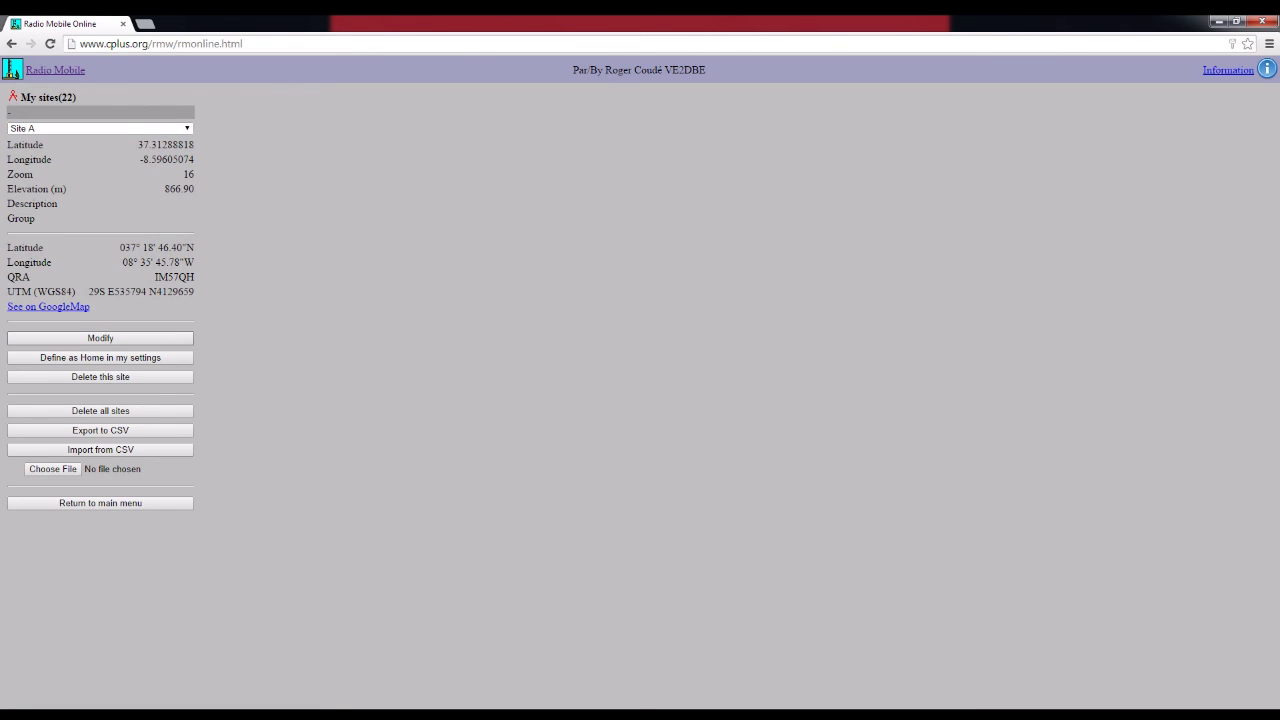
pyautogui.click(100, 338)
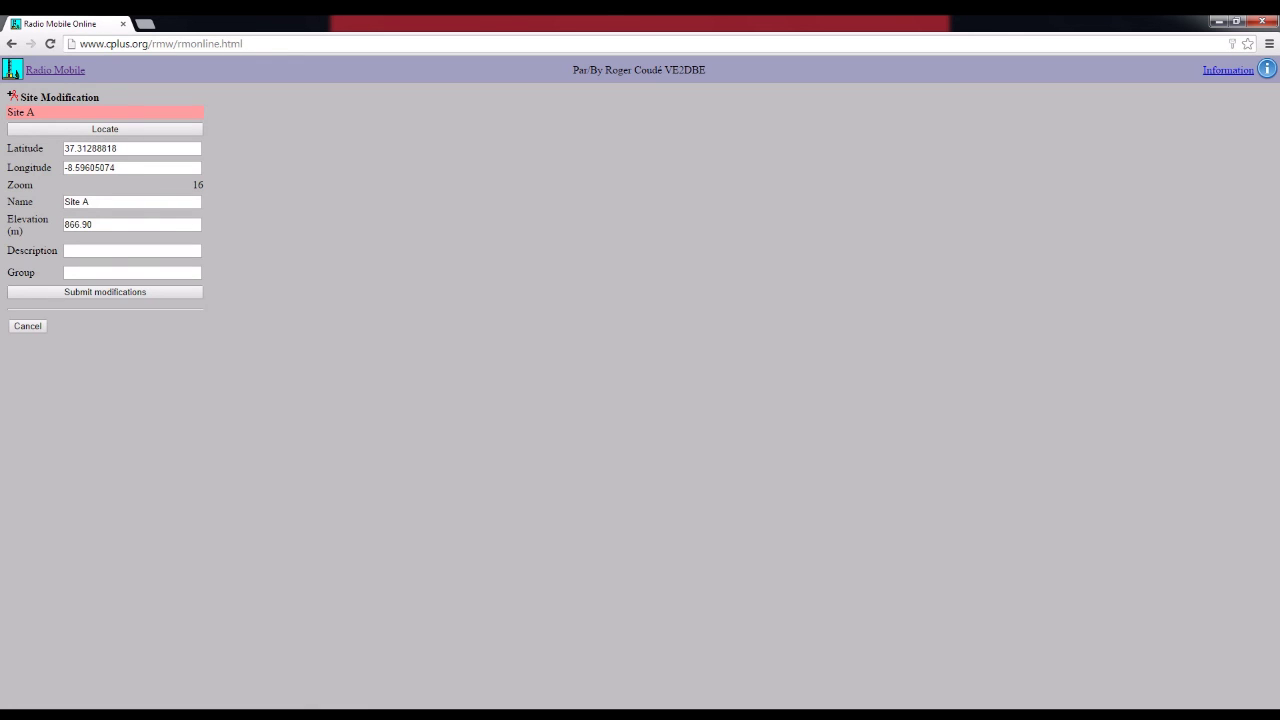
# - Inspect Site A's editable latitude, and cancel the modification to return to the main menu
pyautogui.moveTo(117, 148); pyautogui.dragTo(81, 148)
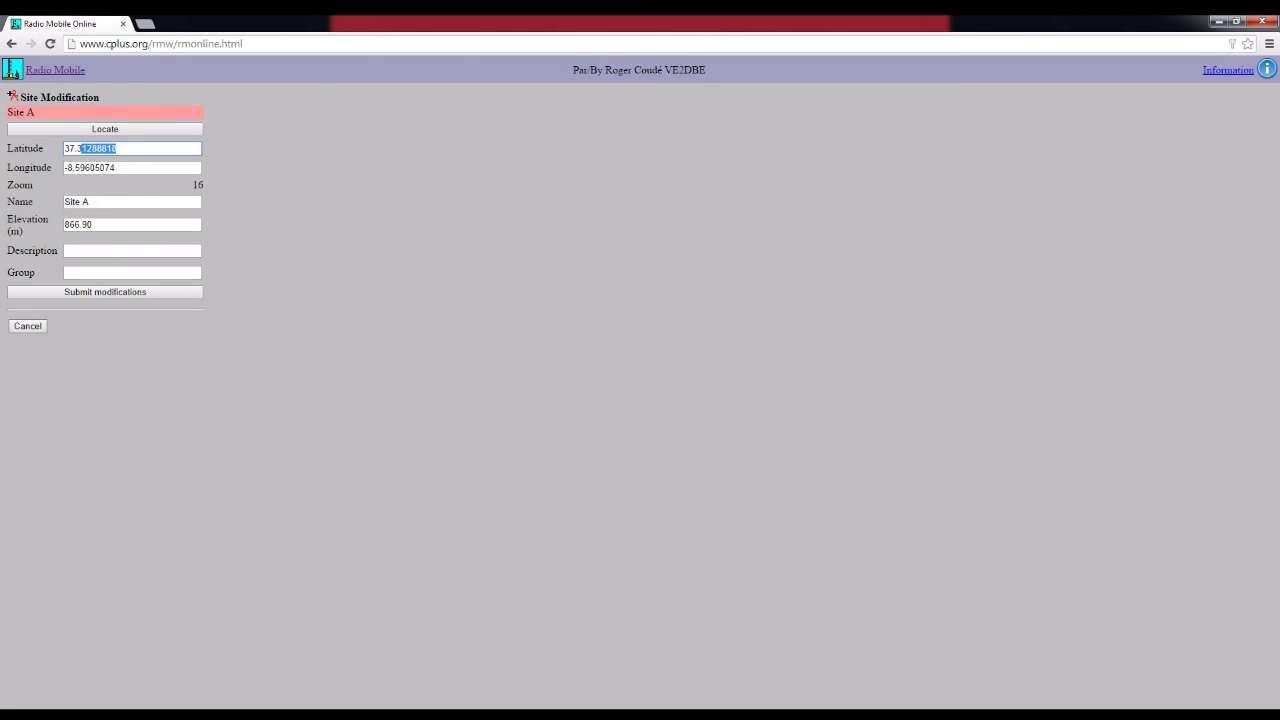
pyautogui.click(28, 326)
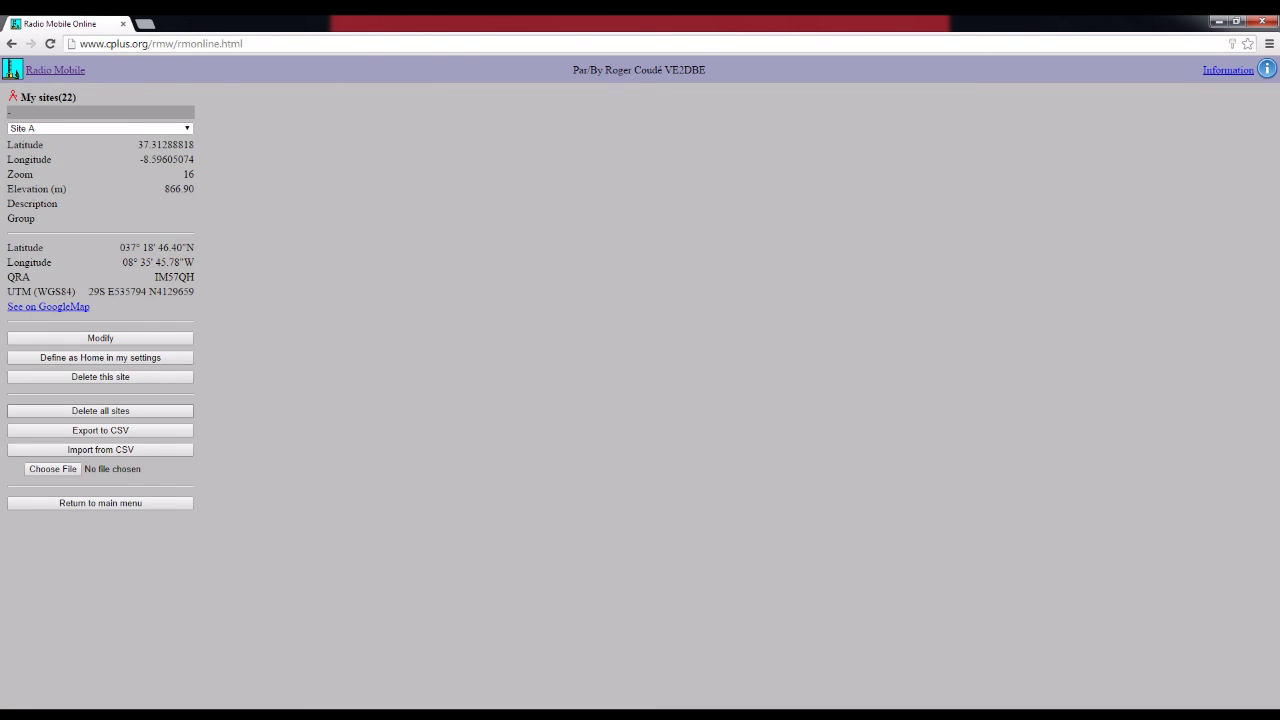
pyautogui.click(100, 503)
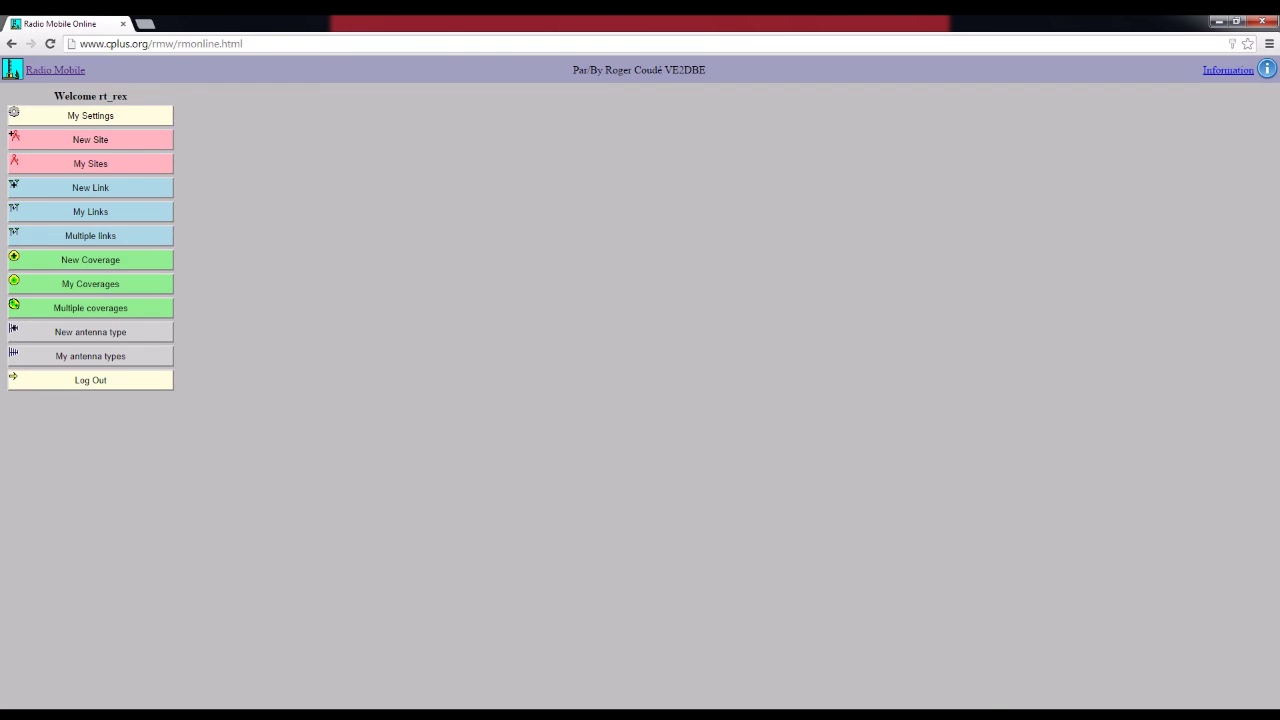